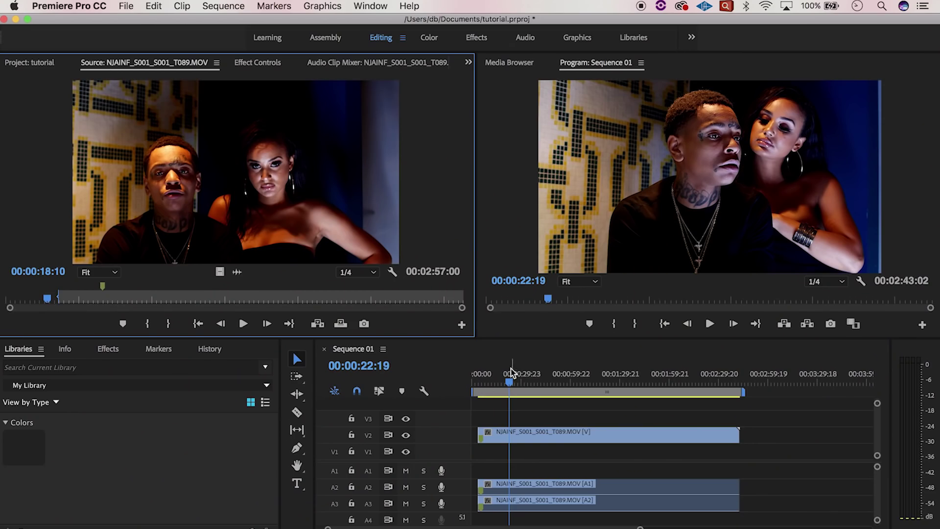
# Find the start of the shot in Sequence 01 and cut the V2 video clip at about 00:00:23:08.
pyautogui.moveTo(498, 380); pyautogui.dragTo(506, 382)
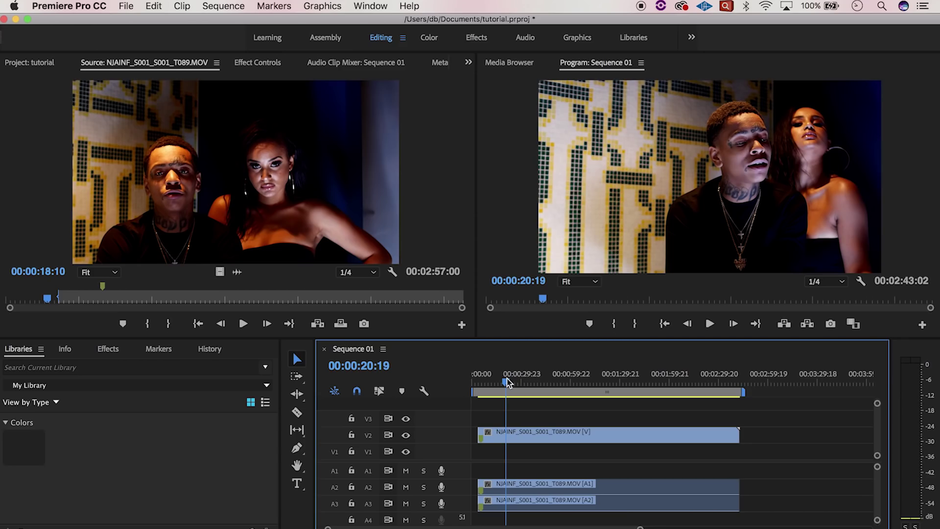
pyautogui.press('space')
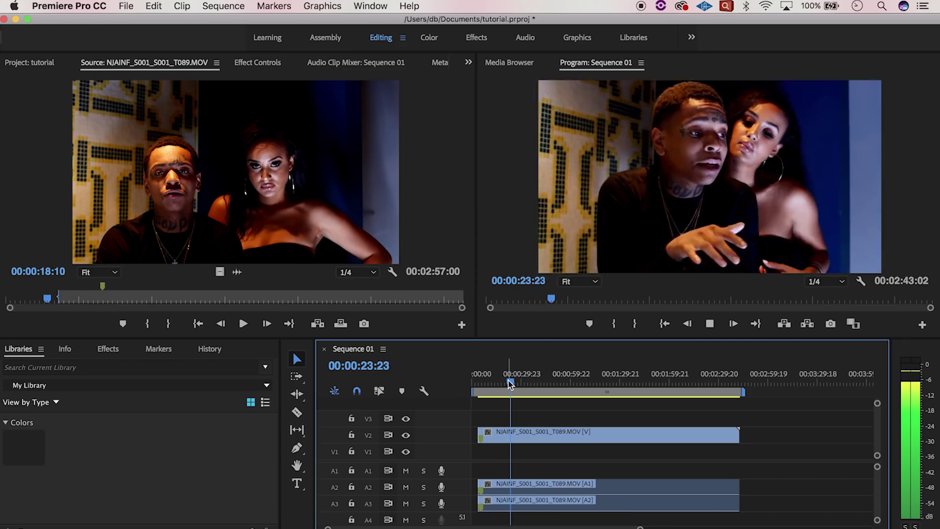
pyautogui.moveTo(509, 382); pyautogui.dragTo(505, 382)
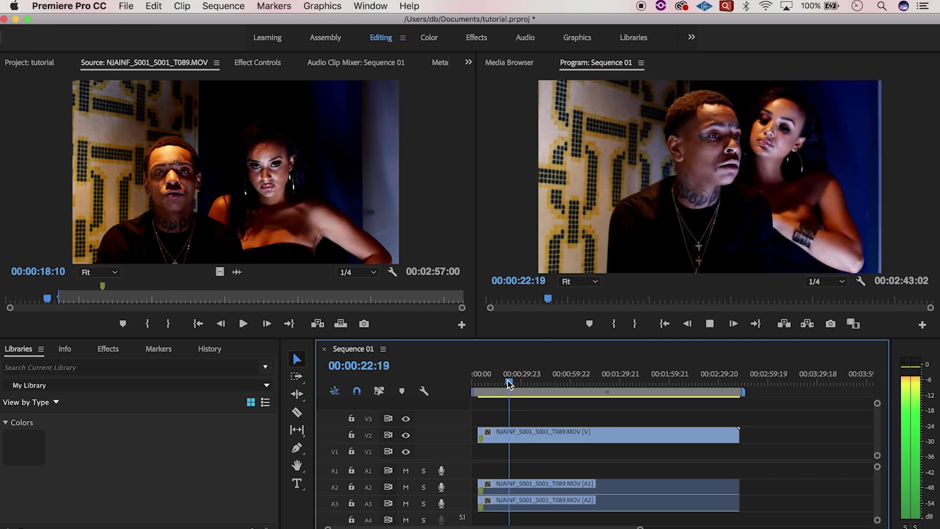
pyautogui.press('space')
pyautogui.press('c')
pyautogui.click(511, 435)
# Find the end of the shot and cut the V2 video clip again at 00:00:24:14.
pyautogui.press('space')
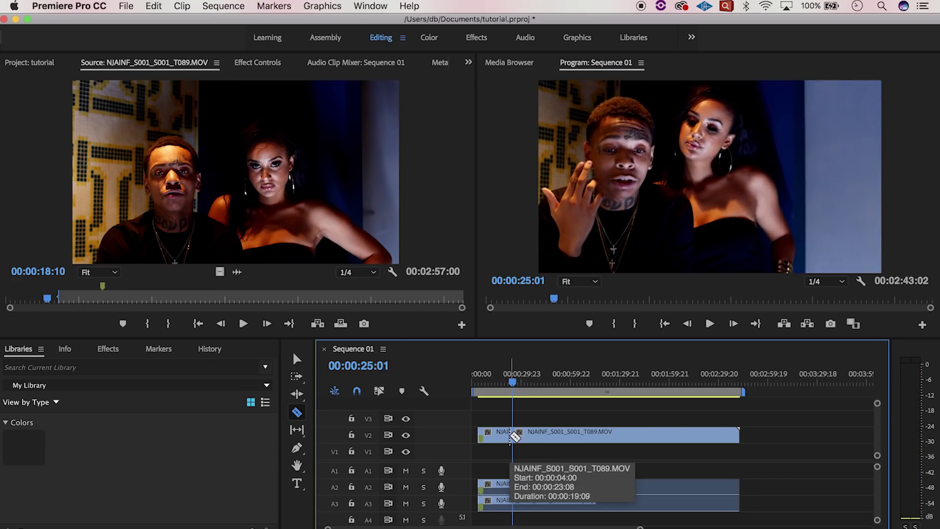
pyautogui.press('space')
pyautogui.press('Left')
pyautogui.press('Left')
pyautogui.press('Left')
pyautogui.press('Left')
pyautogui.press('Left')
pyautogui.press('Left')
pyautogui.press('Left')
pyautogui.press('Left')
pyautogui.press('Left')
pyautogui.press('Right')
pyautogui.press('Right')
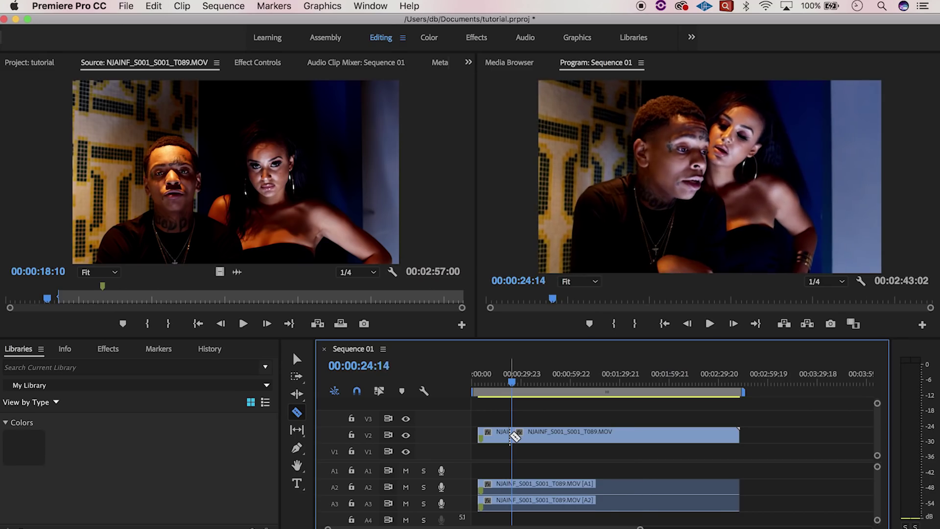
pyautogui.press('=')
pyautogui.press('=')
pyautogui.press('=')
pyautogui.press('=')
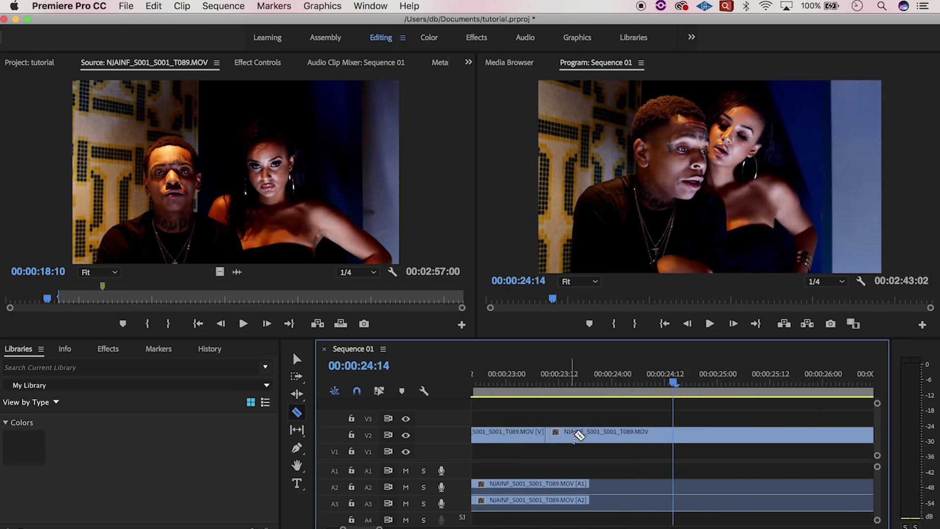
pyautogui.click(674, 434)
# Replace the short segment between the two cuts with an After Effects composition and save the new project as "loil gotit".
pyautogui.press('v')
pyautogui.click(629, 440)
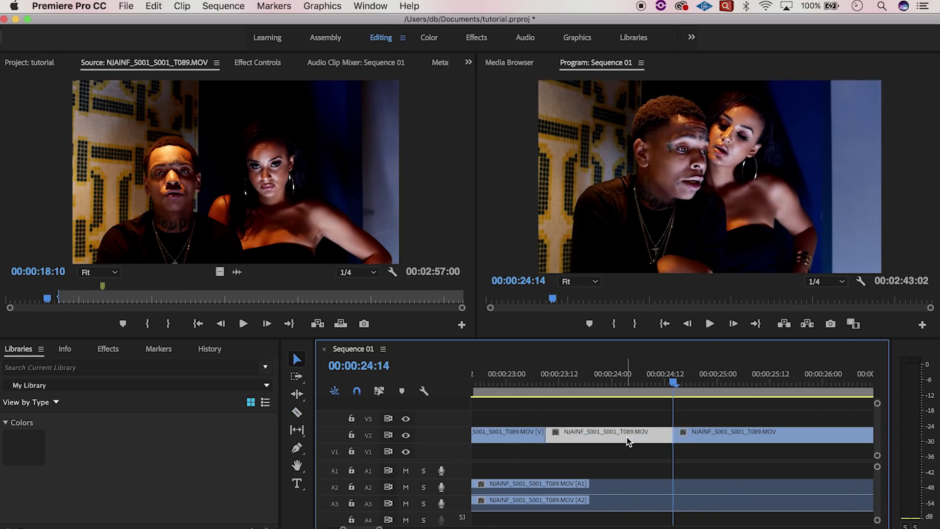
pyautogui.rightClick(629, 441)
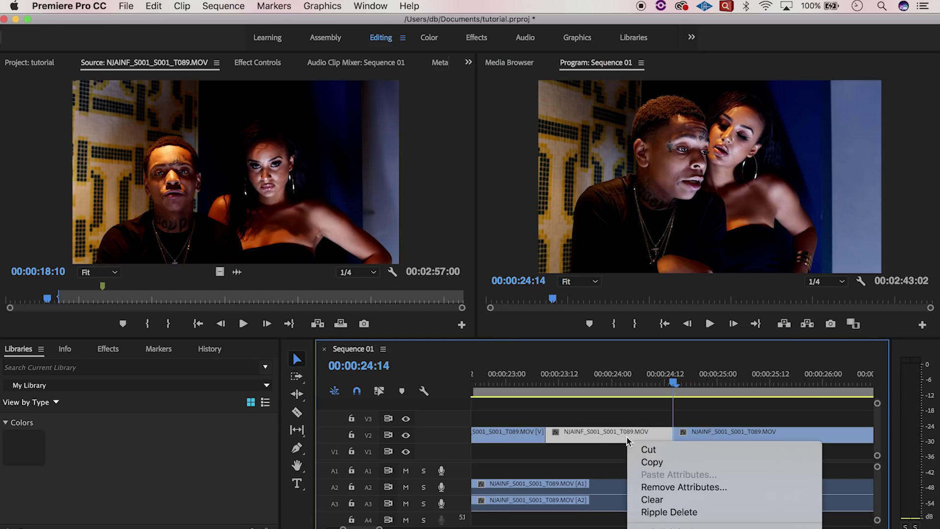
pyautogui.click(676, 420)
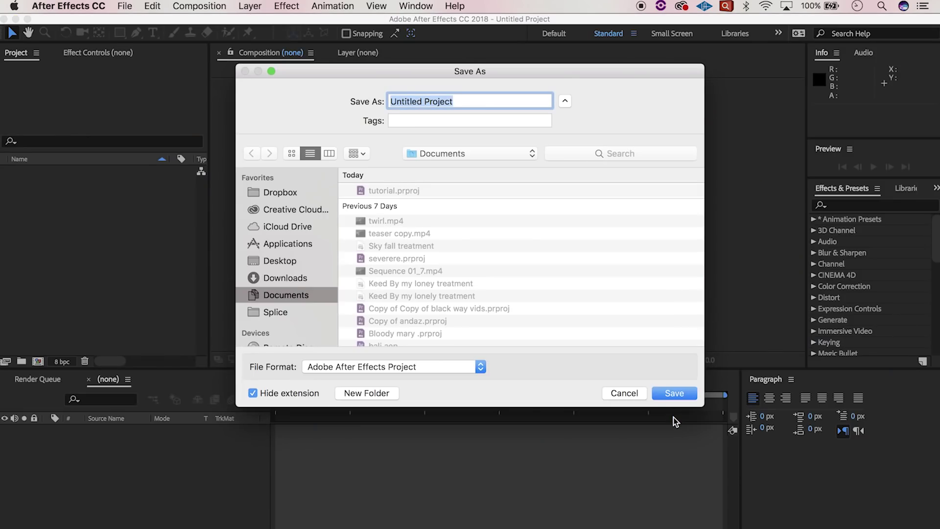
pyautogui.press('BackSpace')
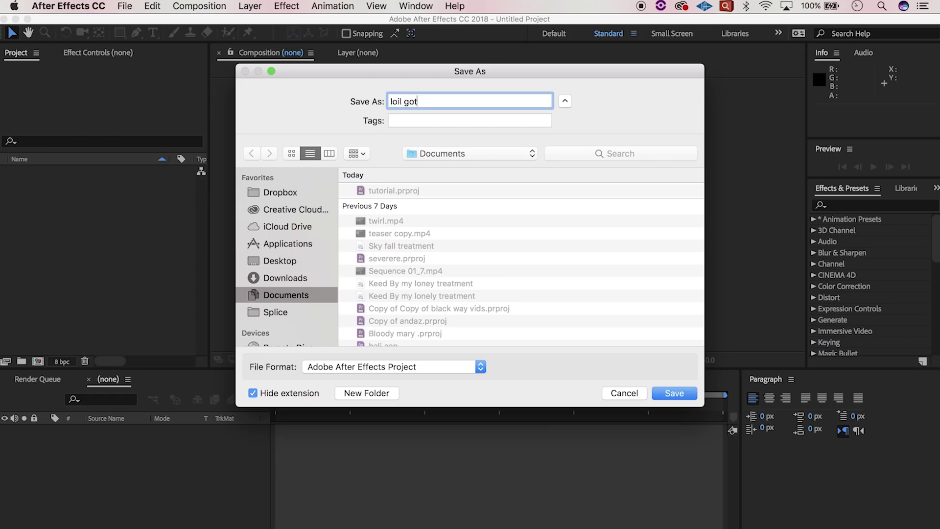
pyautogui.press('Return')
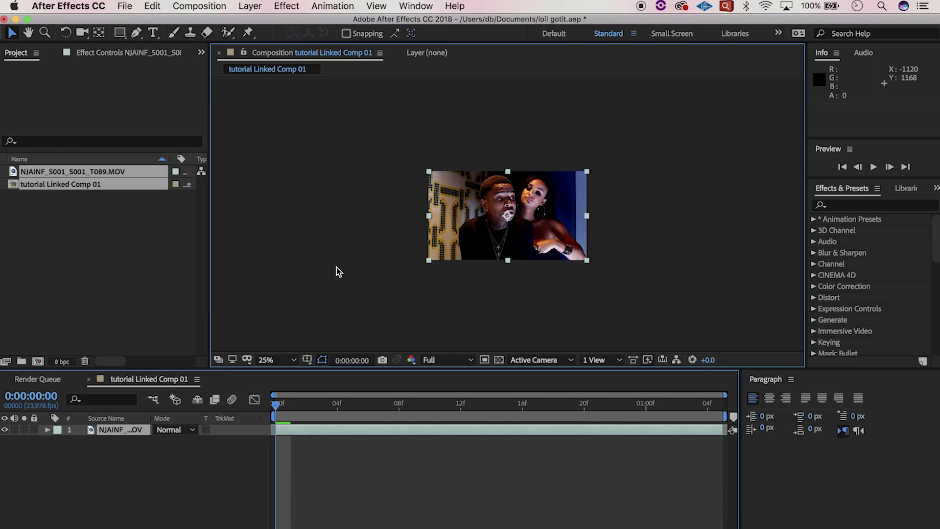
# Create a white (FFFFFF) solid layer of 1920 x 1080 px above the footage.
pyautogui.scroll(4, 336, 267)
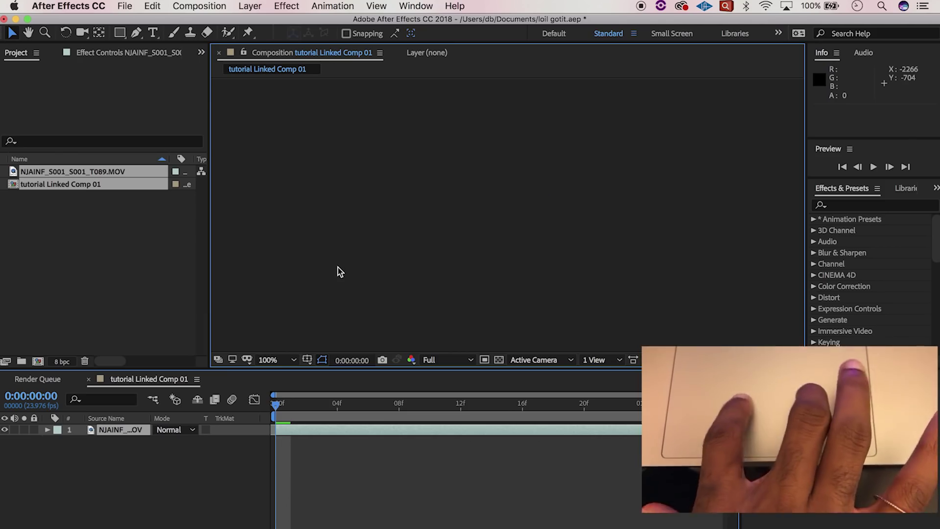
pyautogui.scroll(-3, 344, 268)
pyautogui.scroll(2, 344, 268)
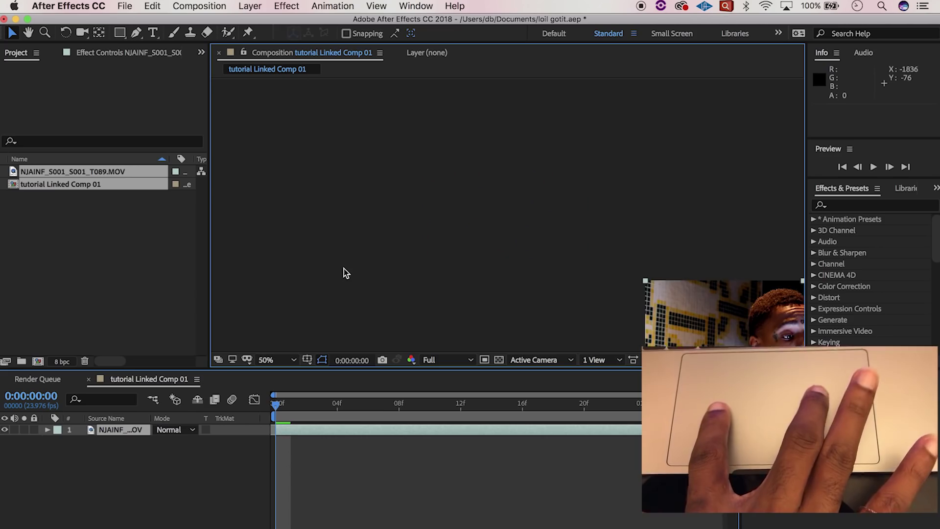
pyautogui.press('h')
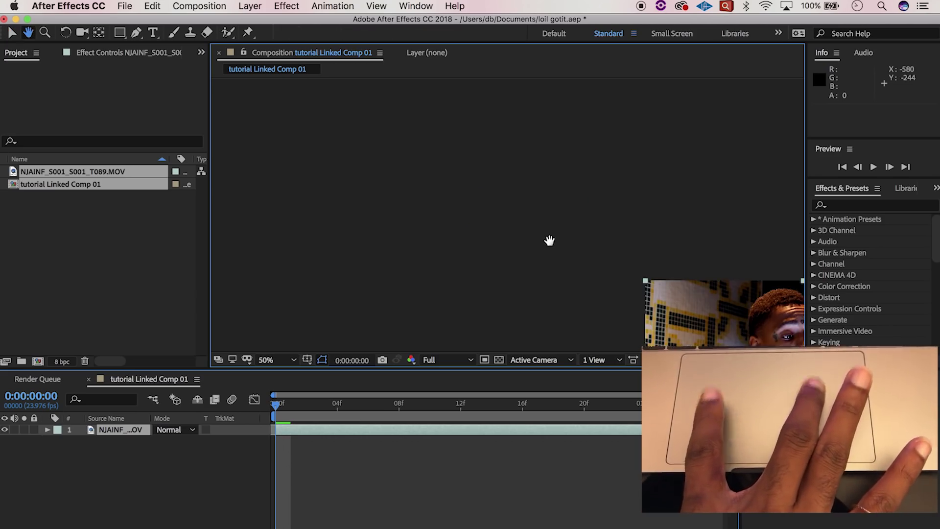
pyautogui.moveTo(630, 282); pyautogui.dragTo(413, 157)
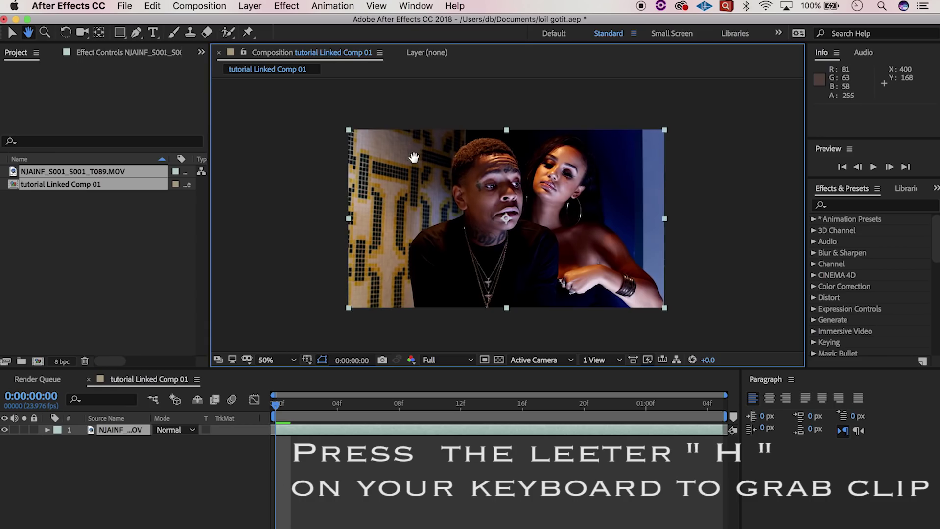
pyautogui.press('v')
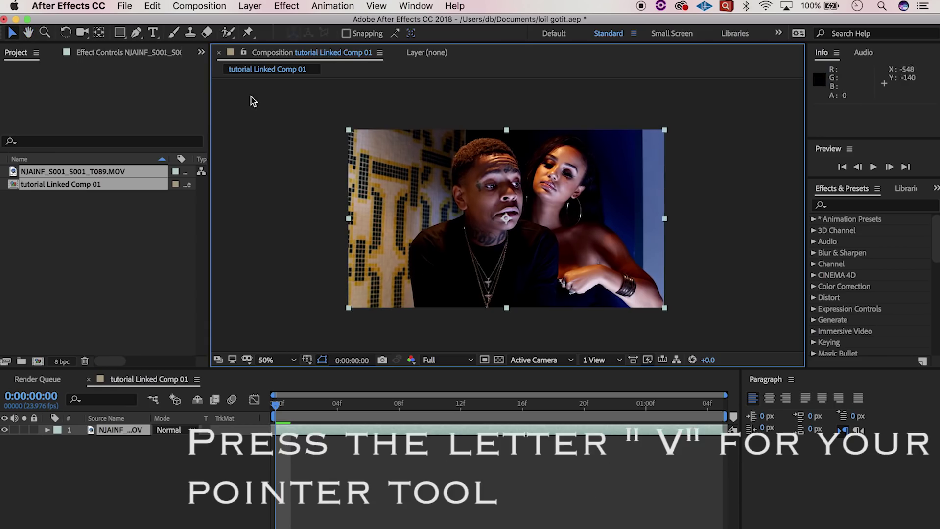
pyautogui.click(251, 6)
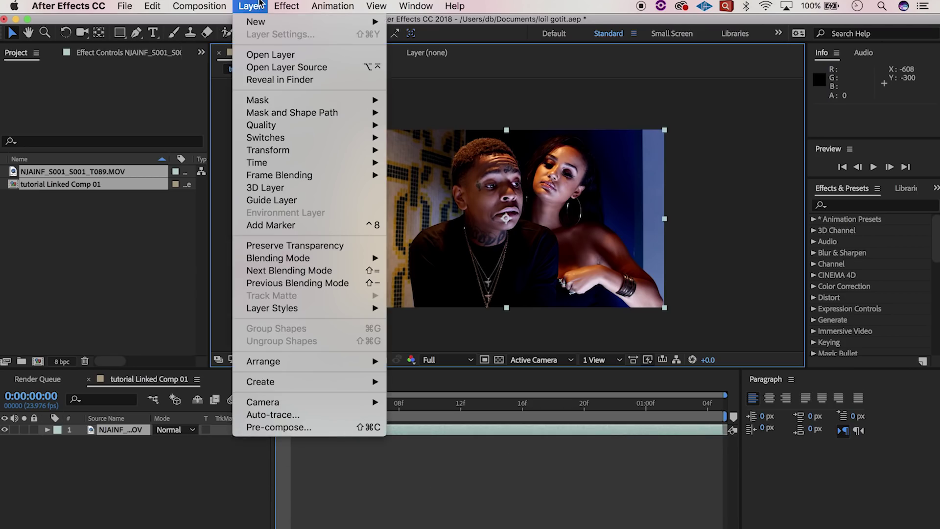
pyautogui.moveTo(262, 22)
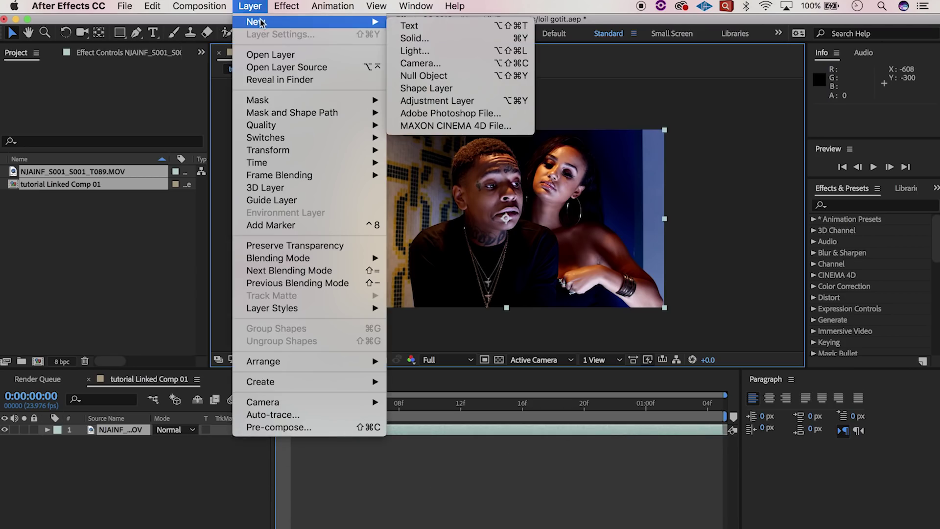
pyautogui.click(401, 39)
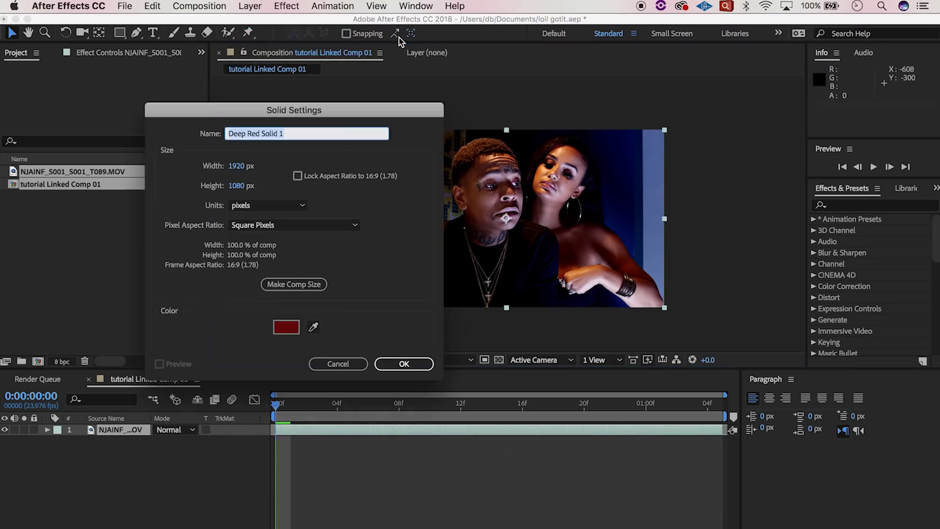
pyautogui.click(290, 327)
pyautogui.write('FFFFFF')
pyautogui.press('Tab')
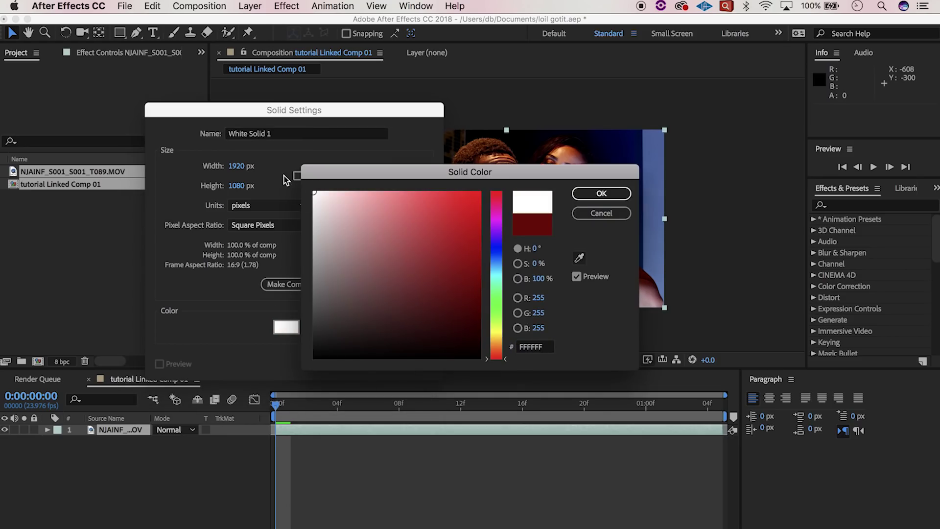
pyautogui.click(602, 195)
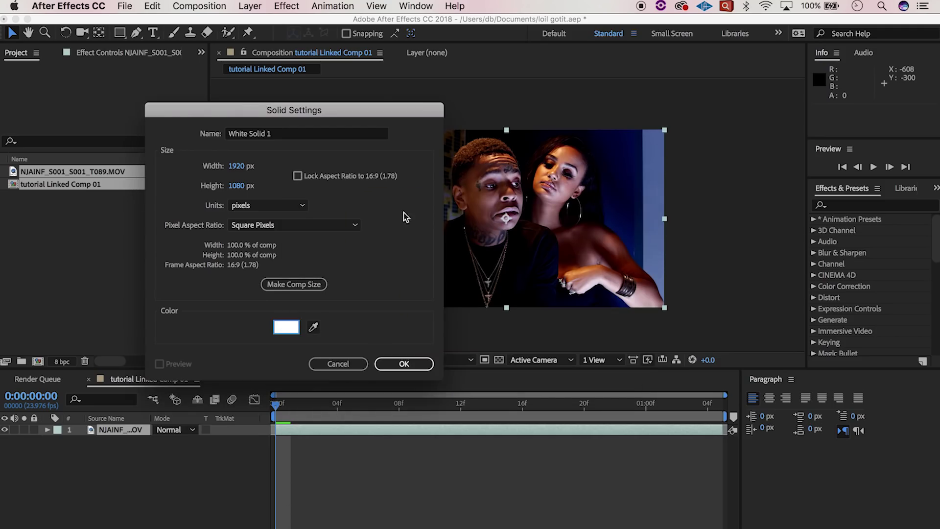
pyautogui.click(402, 362)
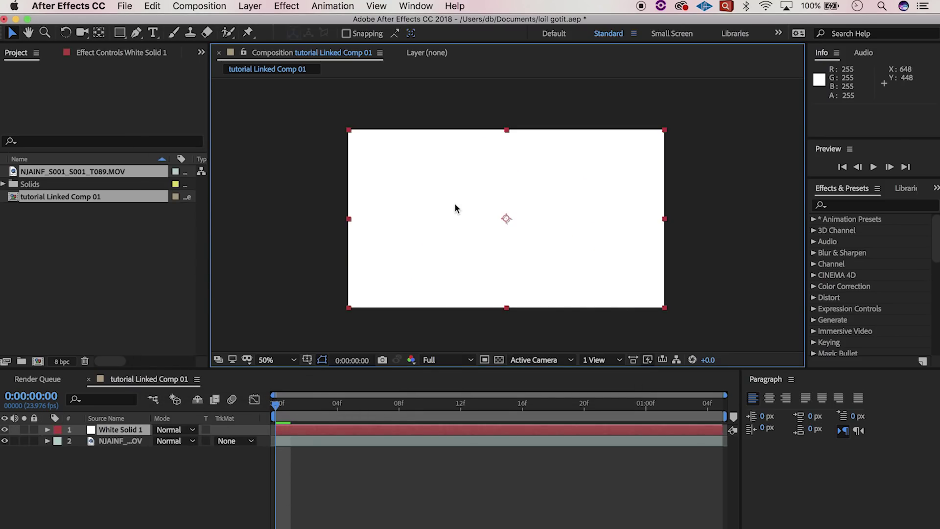
# Mask the white solid to a small closed six-point eye shape with the Pen tool and move it over the man's eye.
pyautogui.press('g')
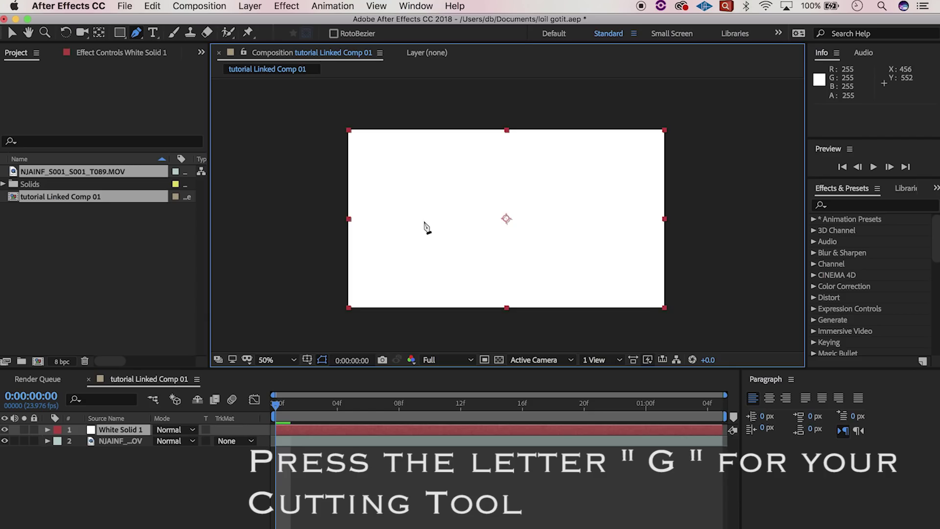
pyautogui.click(423, 221)
pyautogui.click(436, 214)
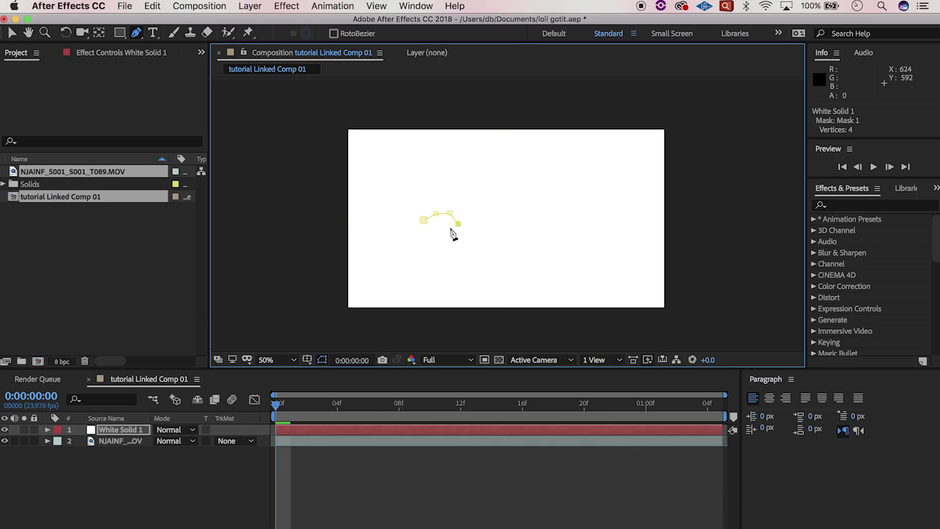
pyautogui.click(424, 223)
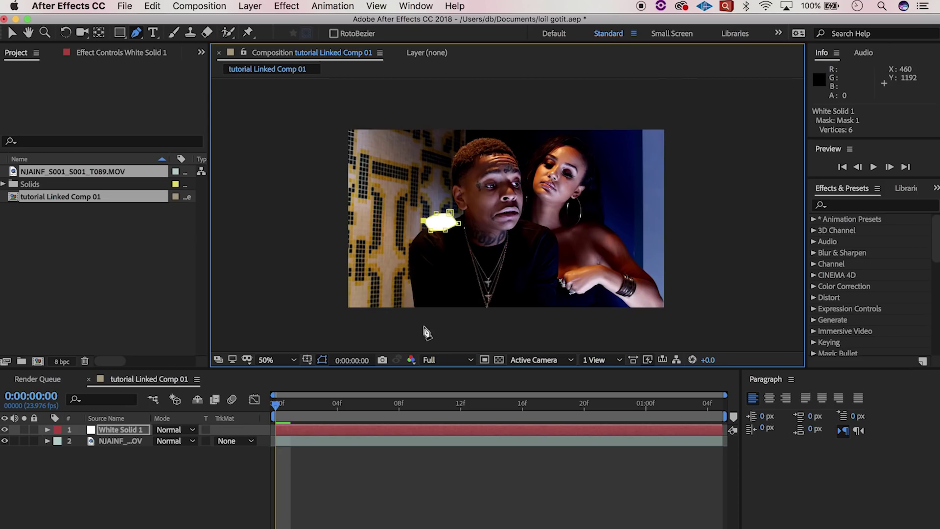
pyautogui.press('v')
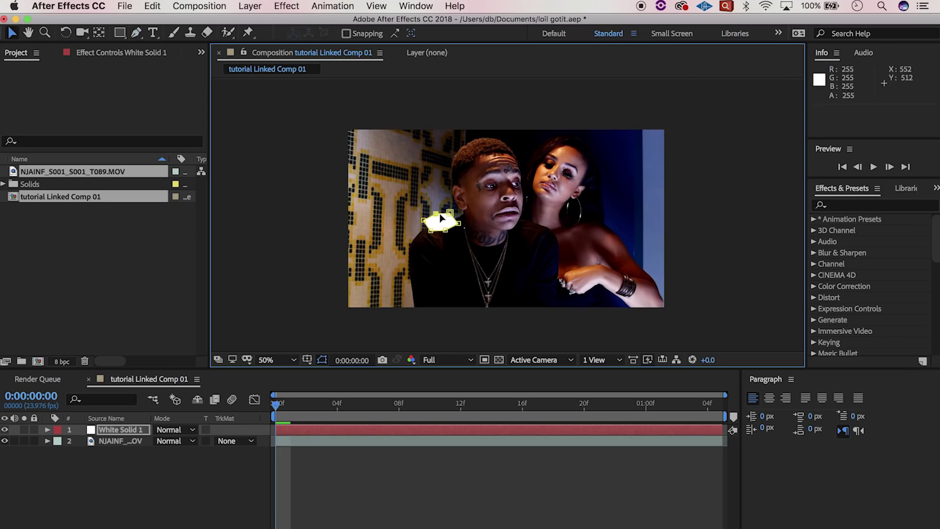
pyautogui.moveTo(450, 224); pyautogui.dragTo(493, 193)
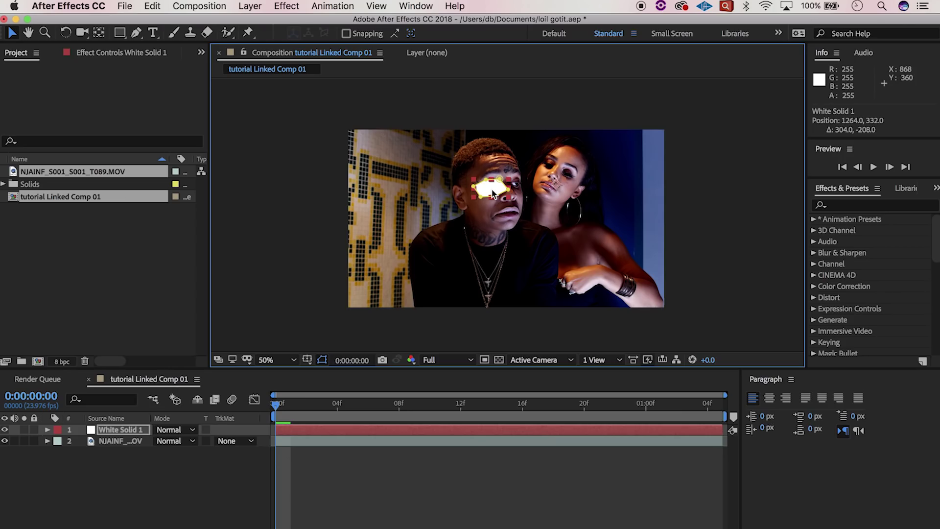
# Set the composition preview resolution to Quarter.
pyautogui.click(439, 363)
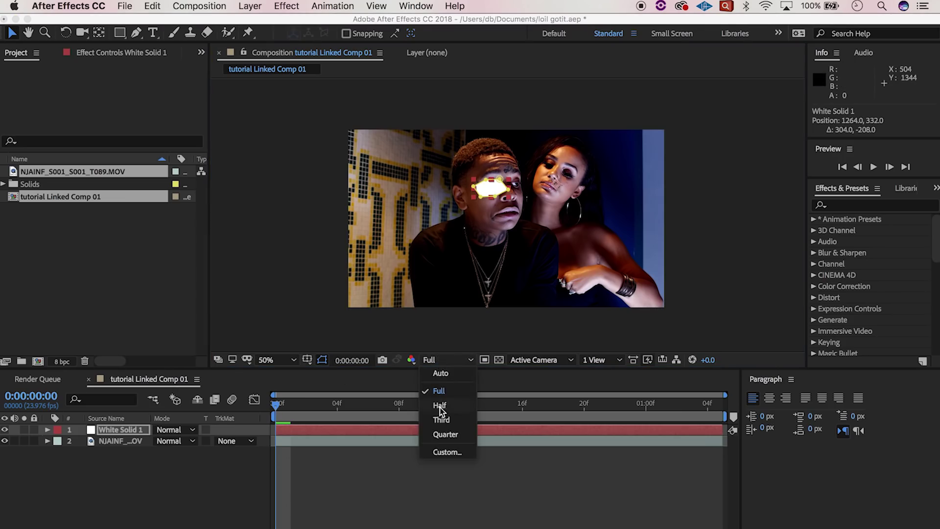
pyautogui.click(439, 432)
pyautogui.click(450, 363)
pyautogui.click(449, 361)
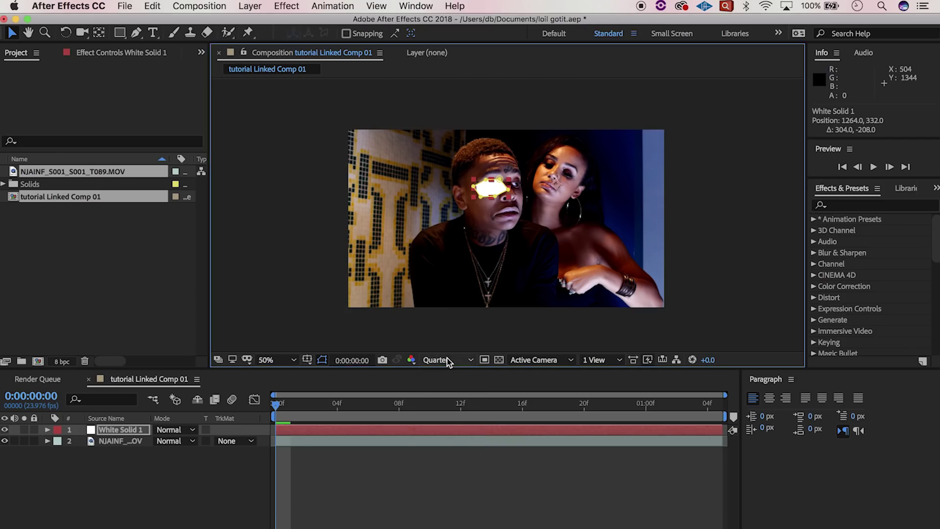
# Duplicate the masked white solid layer and move the copy beside the first shape, over the man's other eye, at position 1456, 316.
pyautogui.click(124, 431)
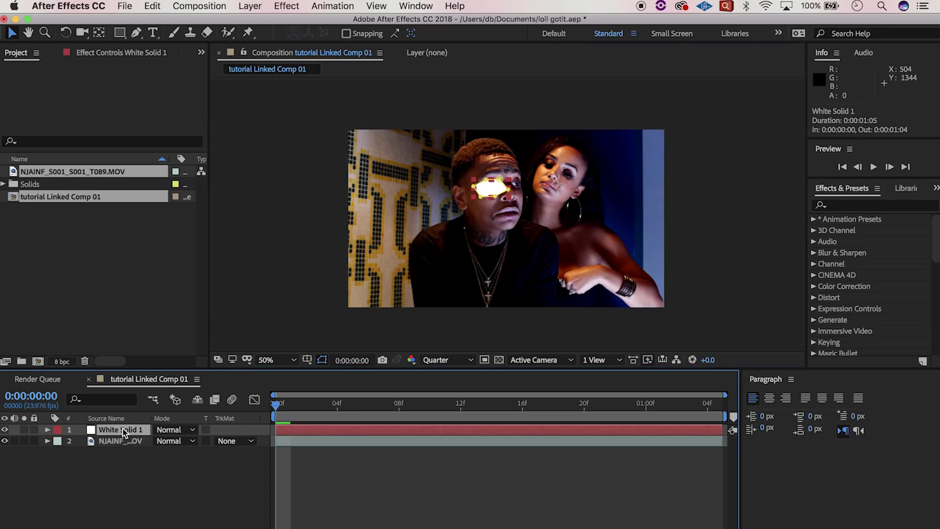
pyautogui.press('cmd+c')
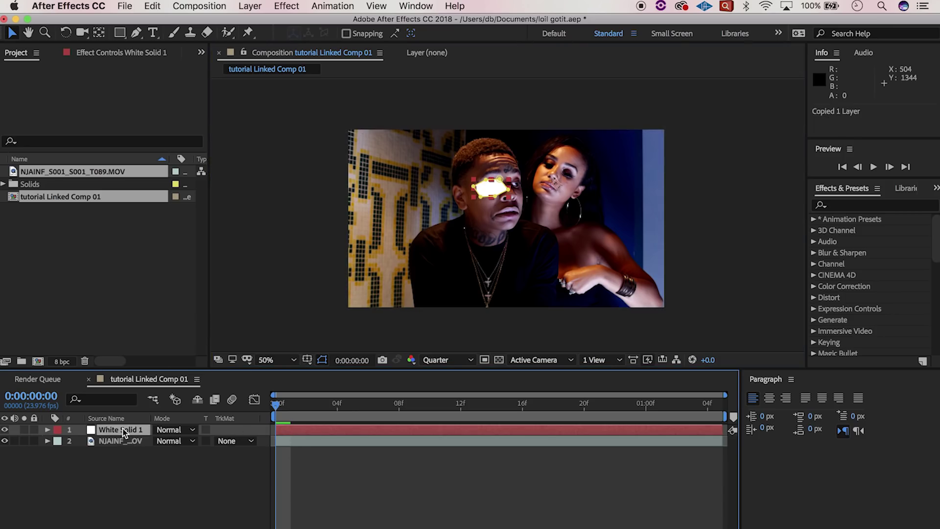
pyautogui.press('cmd+v')
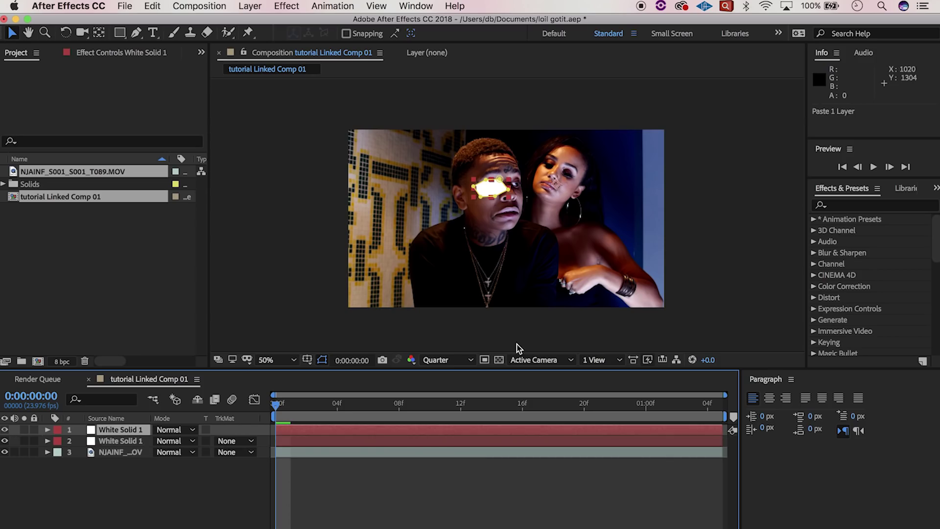
pyautogui.click(491, 193)
pyautogui.moveTo(491, 193); pyautogui.dragTo(521, 191)
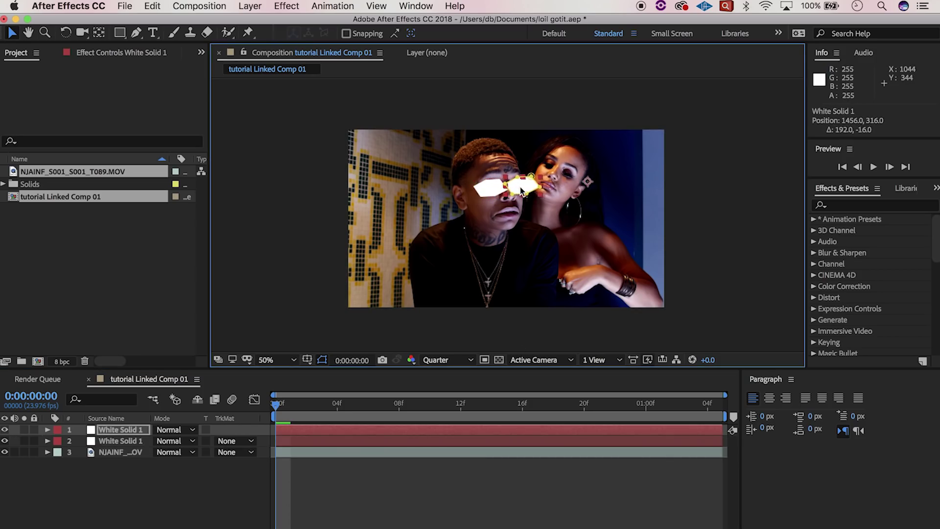
# Magnify the composition view to 200% and centre it on the two white shapes over the man's eyes.
pyautogui.click(515, 230)
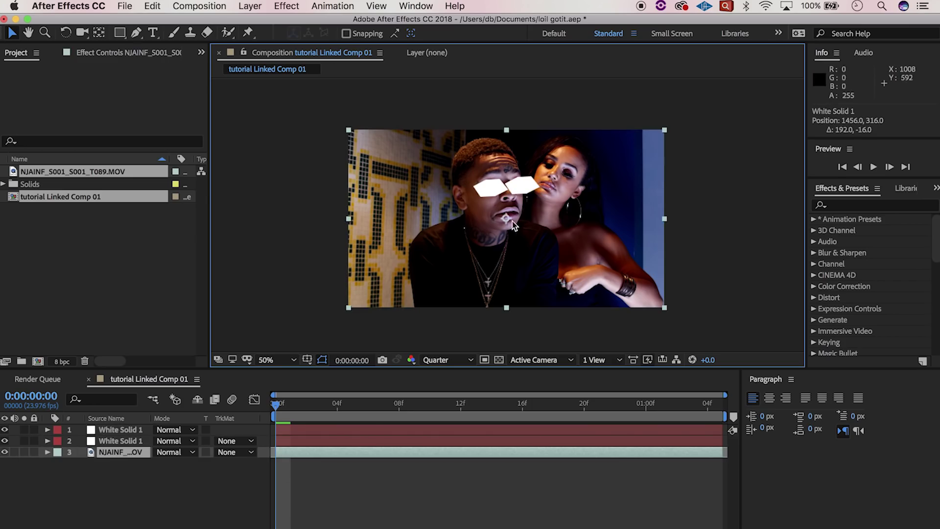
pyautogui.scroll(5, 474, 189)
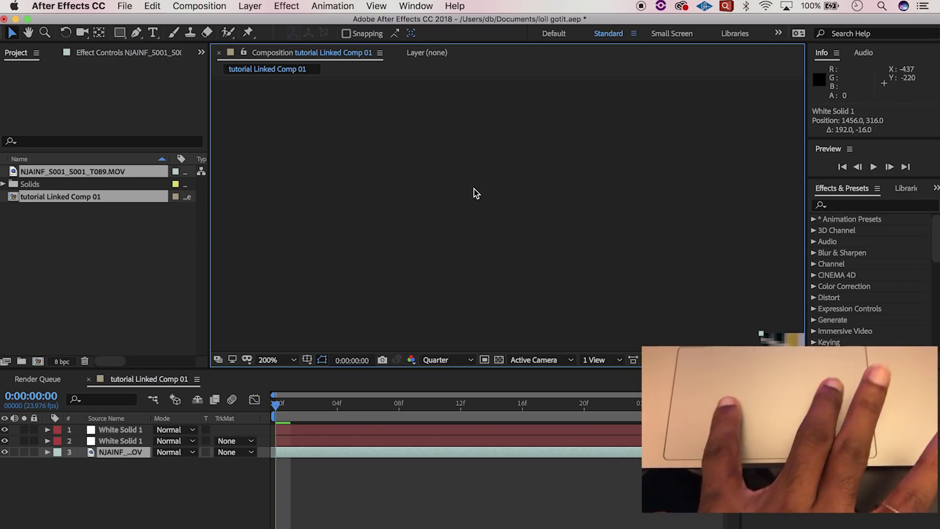
pyautogui.press('h')
pyautogui.moveTo(666, 235); pyautogui.dragTo(479, 209)
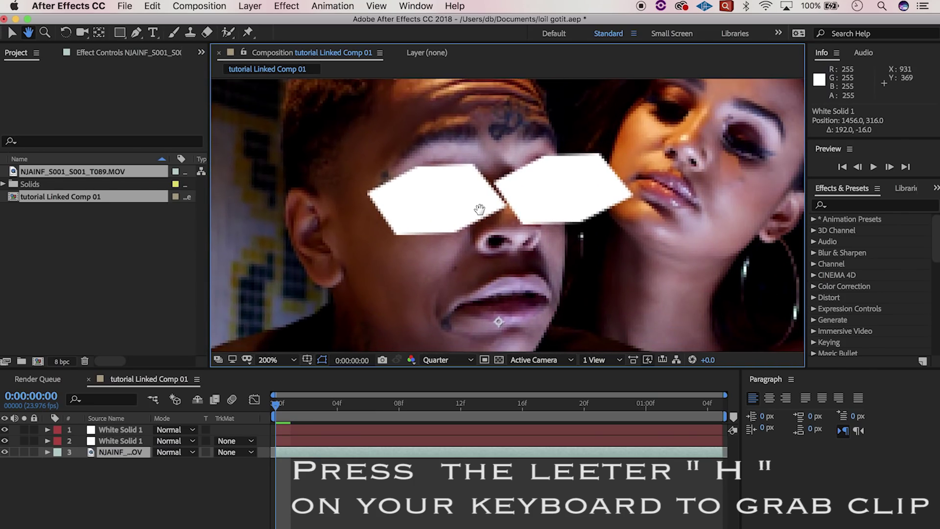
pyautogui.press('v')
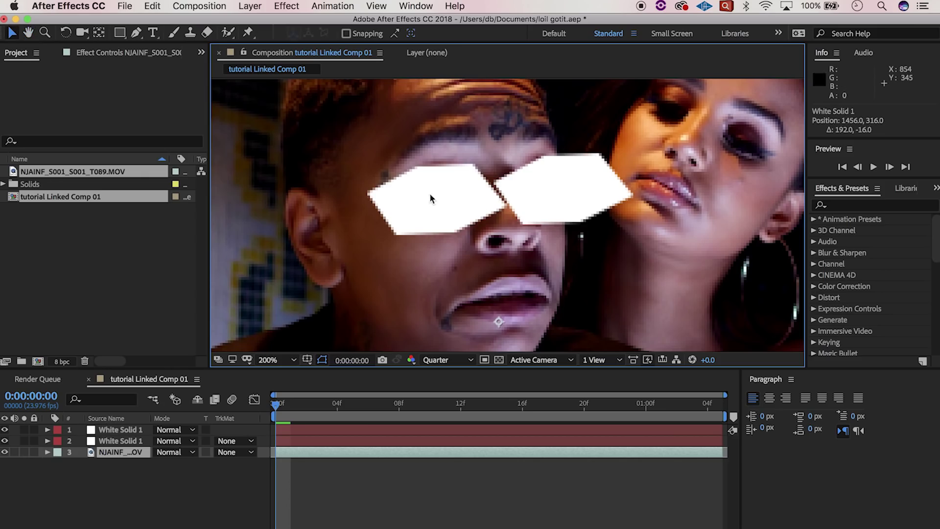
pyautogui.click(372, 430)
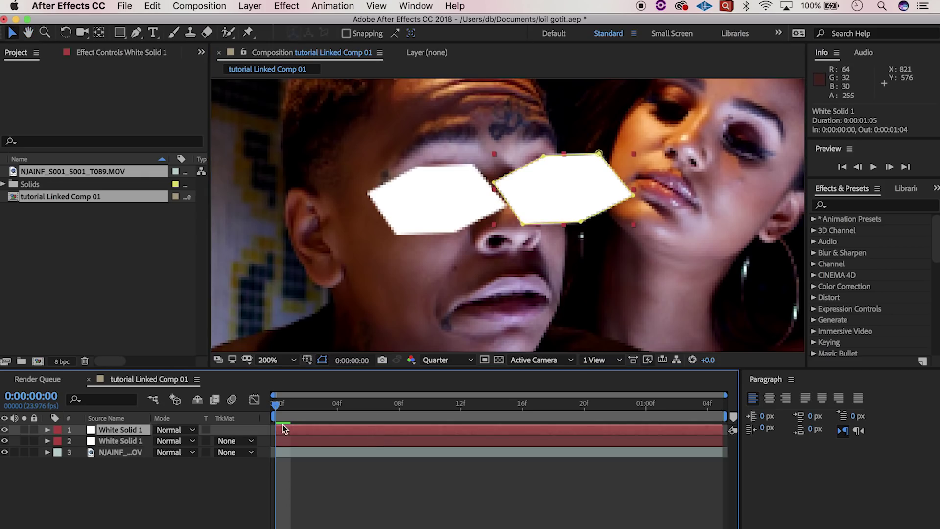
pyautogui.doubleClick(123, 431)
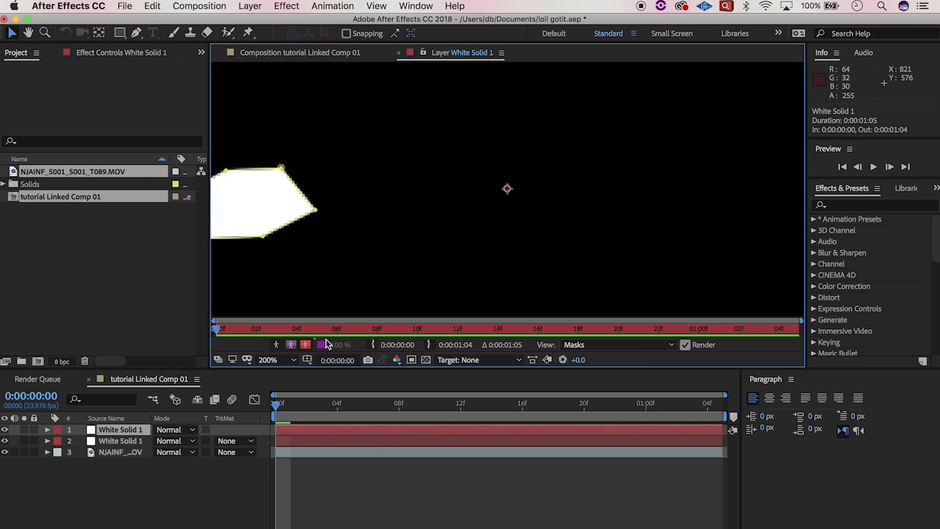
pyautogui.click(326, 44)
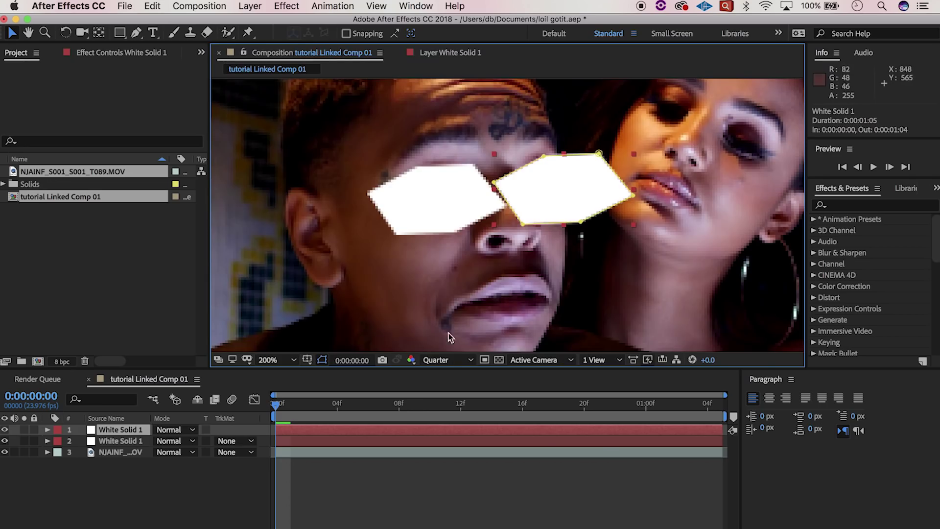
pyautogui.doubleClick(116, 441)
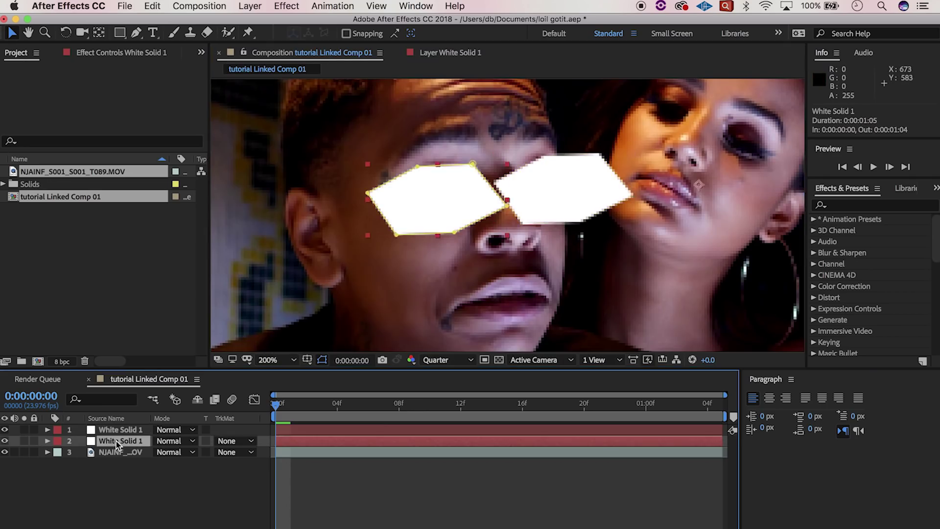
pyautogui.click(304, 53)
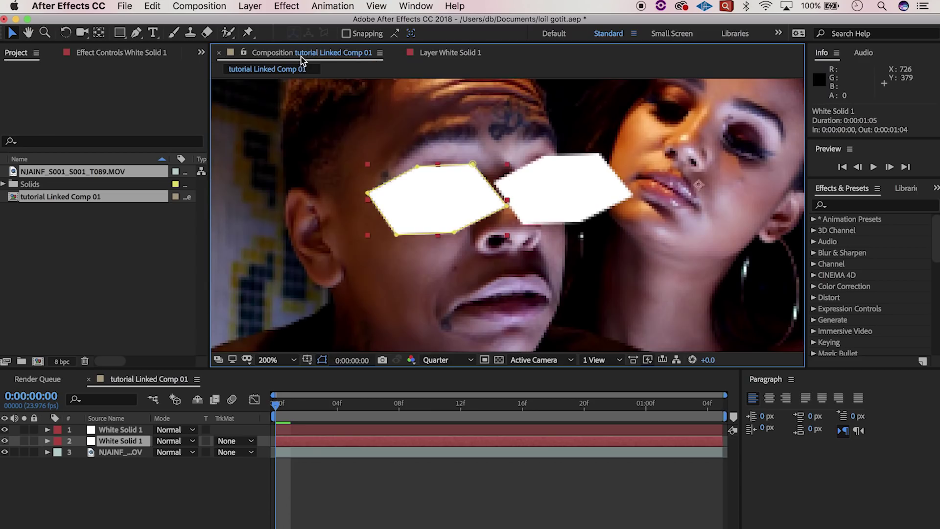
# Reshape the mask of the layer 2 white solid point by point so it shrinks to the outline of the man's eye.
pyautogui.click(283, 439)
pyautogui.moveTo(368, 194); pyautogui.dragTo(442, 187)
pyautogui.moveTo(506, 205); pyautogui.dragTo(462, 184)
pyautogui.moveTo(455, 232); pyautogui.dragTo(452, 203)
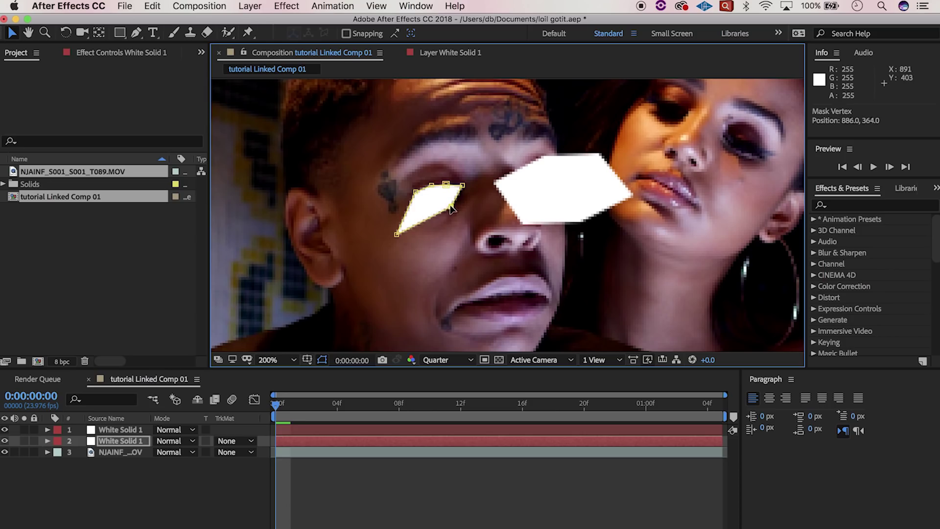
pyautogui.moveTo(396, 235); pyautogui.dragTo(451, 203)
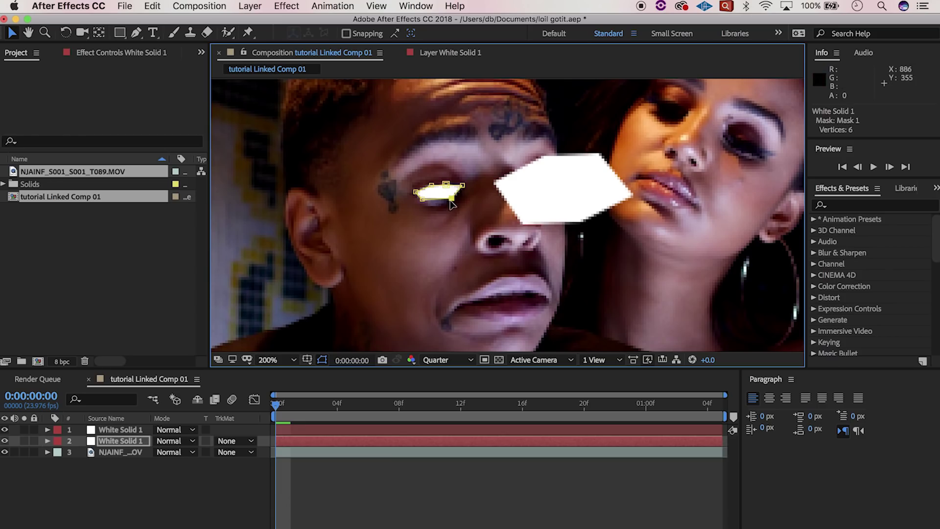
pyautogui.moveTo(463, 186)
pyautogui.mouseDown()
pyautogui.moveTo(437, 198)
pyautogui.moveTo(464, 191)
pyautogui.mouseUp()
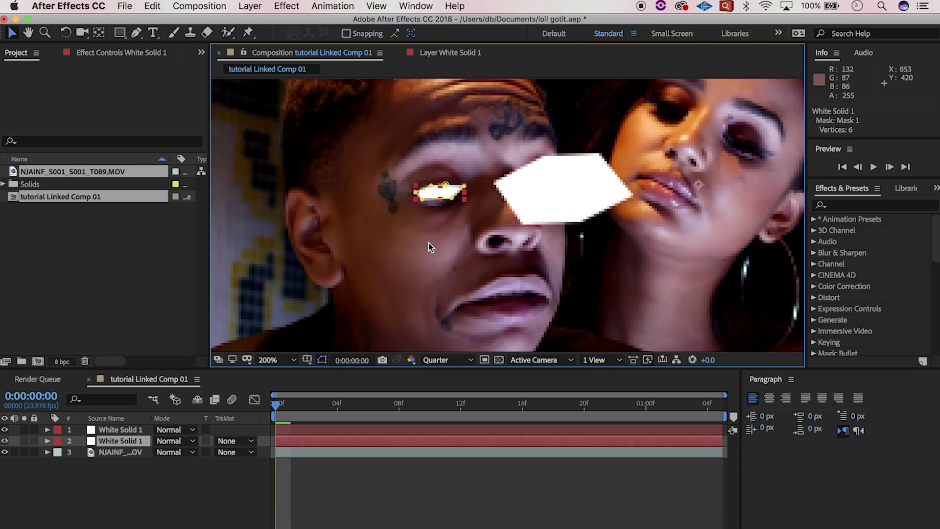
# Set the preview resolution to Half and refine the lower and outer corner points of the layer 2 eye mask.
pyautogui.click(435, 360)
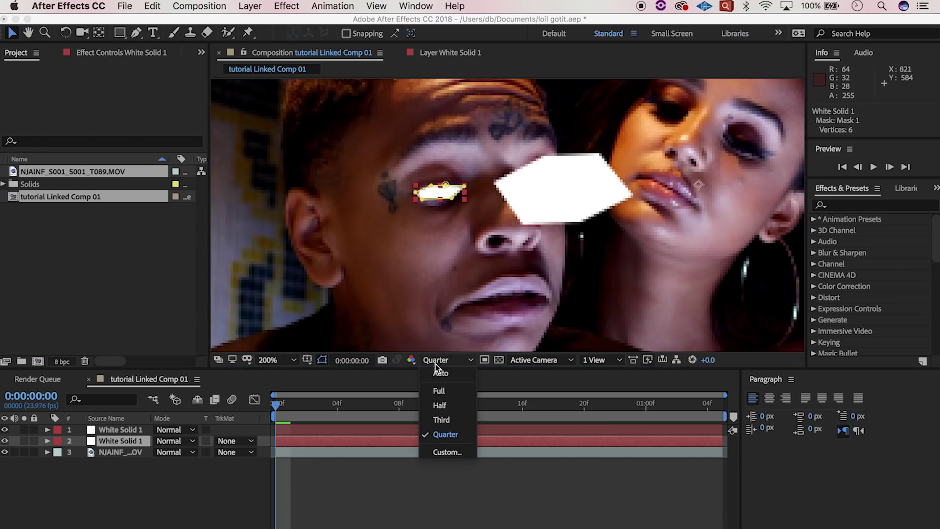
pyautogui.click(435, 406)
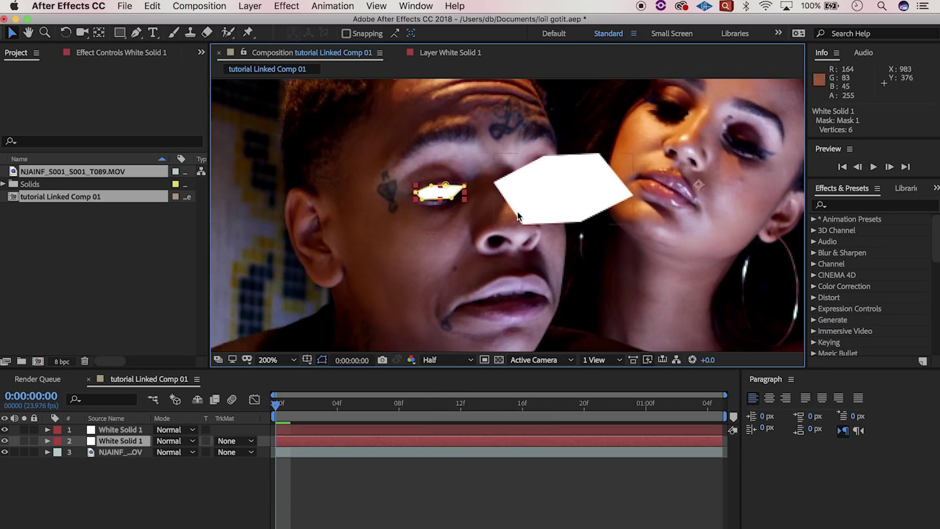
pyautogui.click(550, 191)
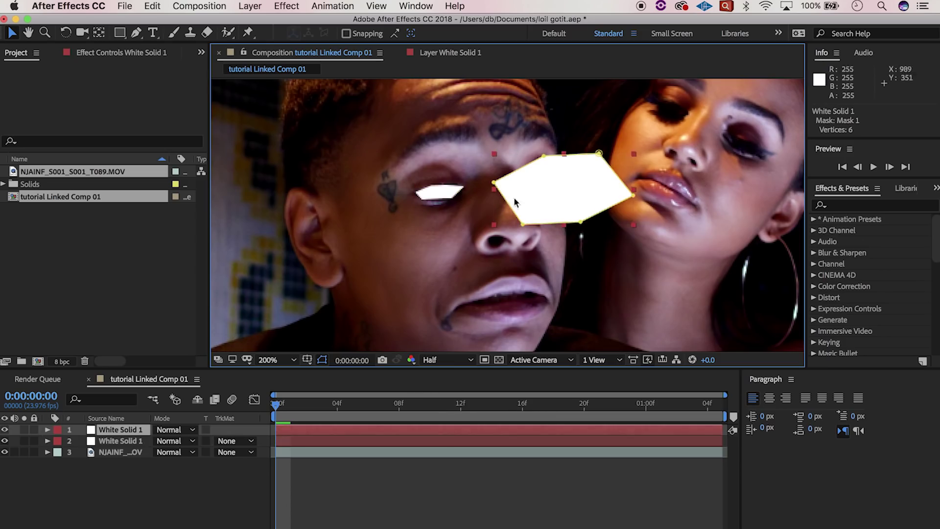
pyautogui.click(440, 199)
pyautogui.click(436, 203)
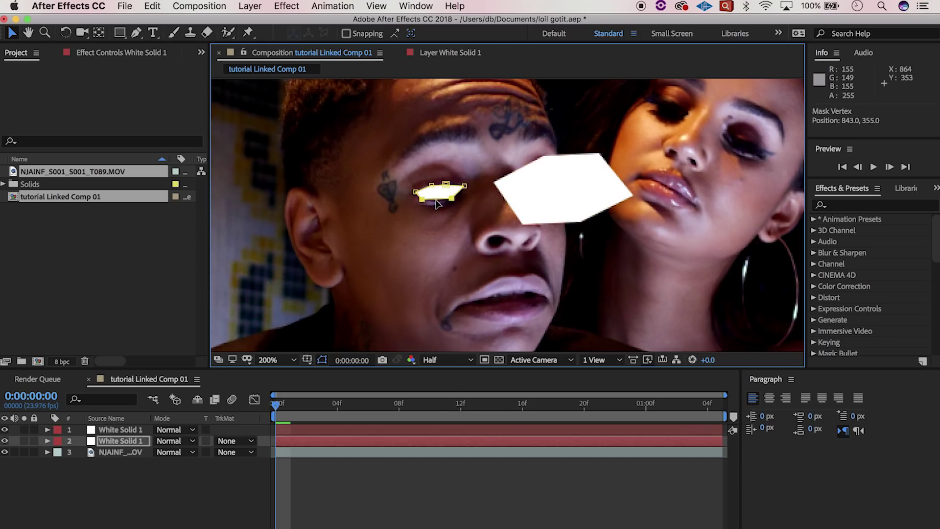
pyautogui.click(416, 194)
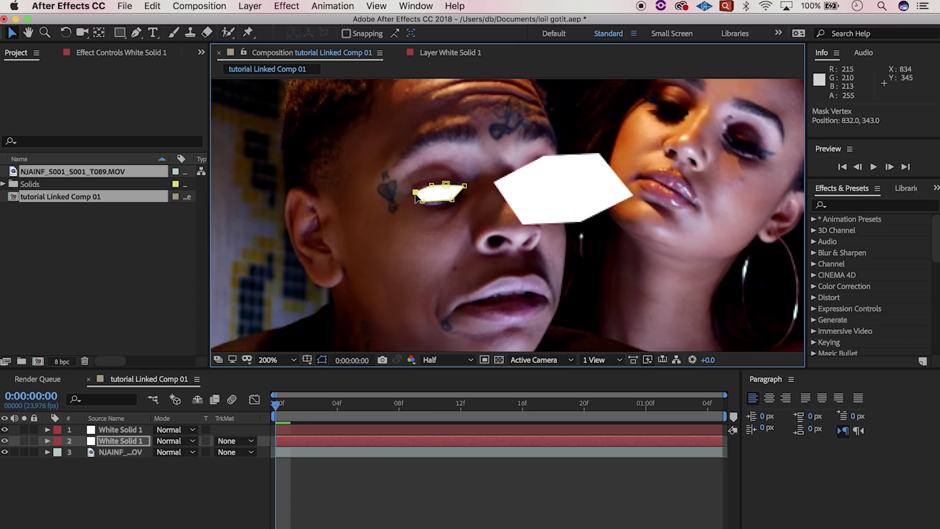
# Reshape the mask of the layer 1 white solid point by point to fit the outline of the man's other eye.
pyautogui.doubleClick(498, 187)
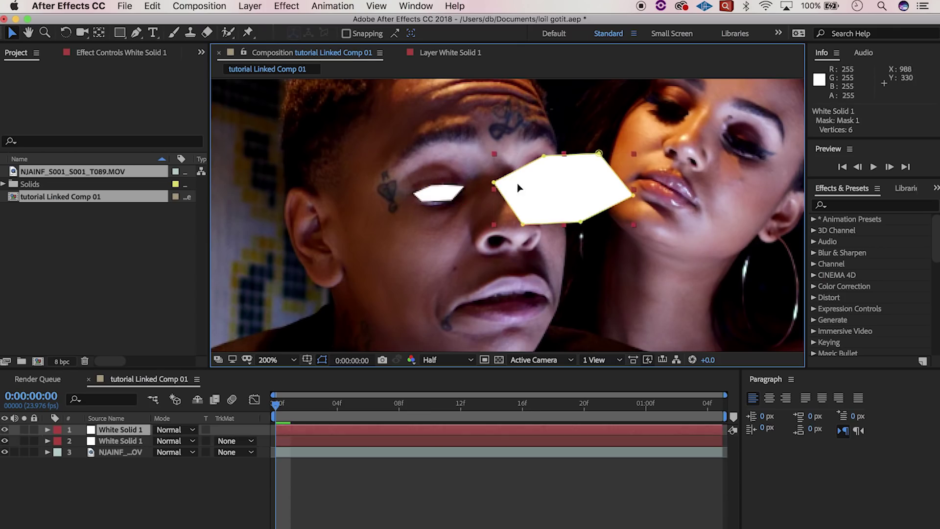
pyautogui.click(498, 187)
pyautogui.moveTo(498, 187); pyautogui.dragTo(545, 168)
pyautogui.moveTo(543, 180); pyautogui.dragTo(539, 177)
pyautogui.moveTo(597, 148); pyautogui.dragTo(553, 176)
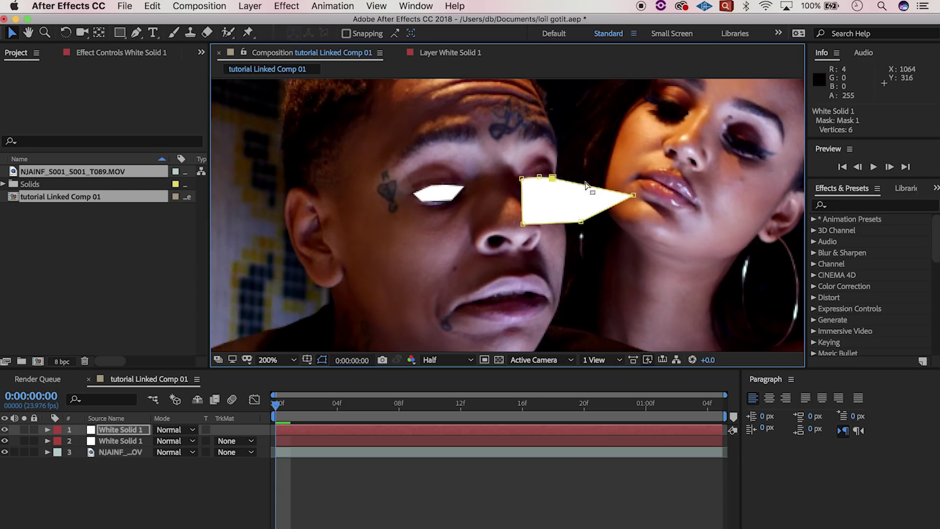
pyautogui.moveTo(631, 195); pyautogui.dragTo(552, 185)
pyautogui.moveTo(581, 220); pyautogui.dragTo(530, 191)
pyautogui.click(536, 179)
pyautogui.click(532, 195)
pyautogui.click(544, 194)
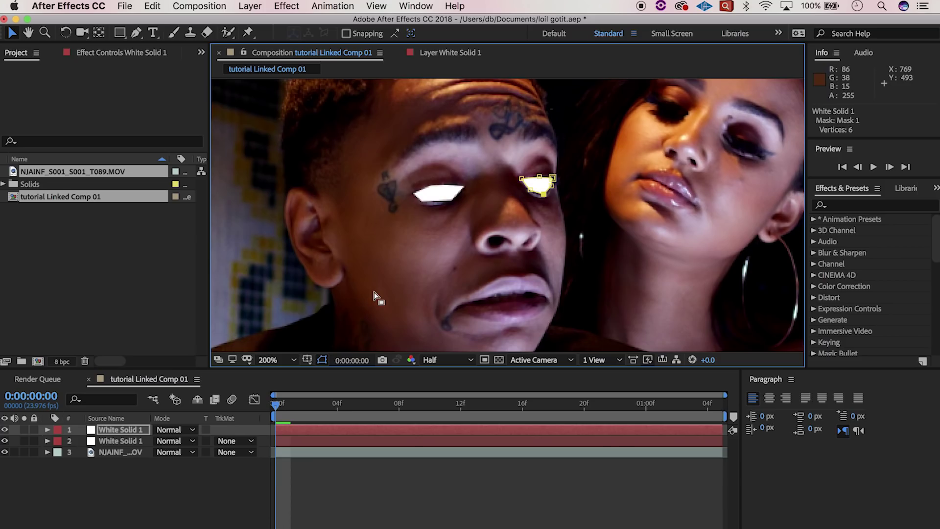
# Add a Mask Path keyframe at 0:00:00:00 on the layer 1 white solid and set its Mask Feather to 15 pixels.
pyautogui.click(48, 430)
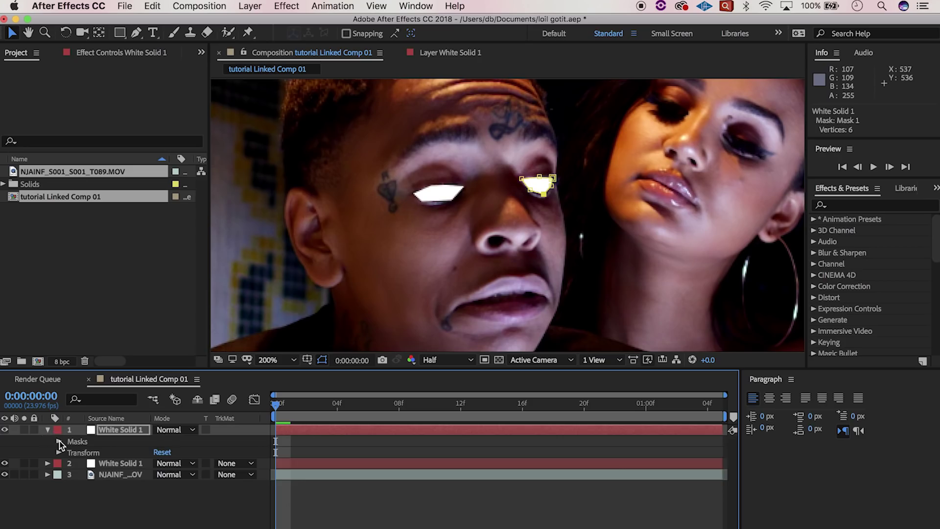
pyautogui.click(59, 441)
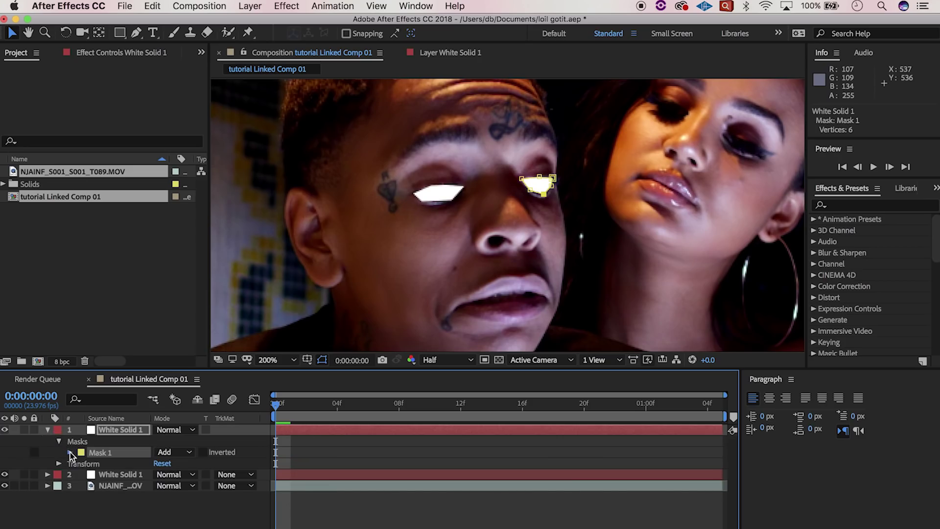
pyautogui.click(69, 451)
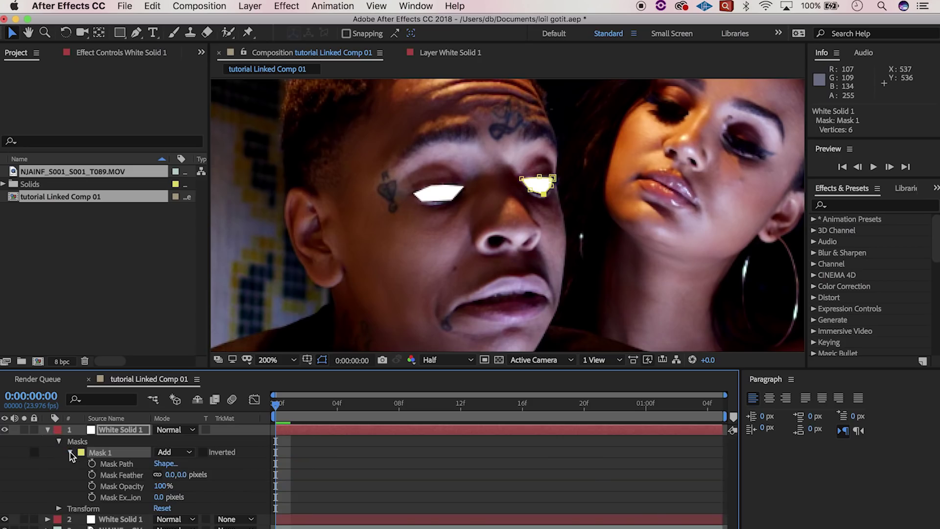
pyautogui.click(92, 464)
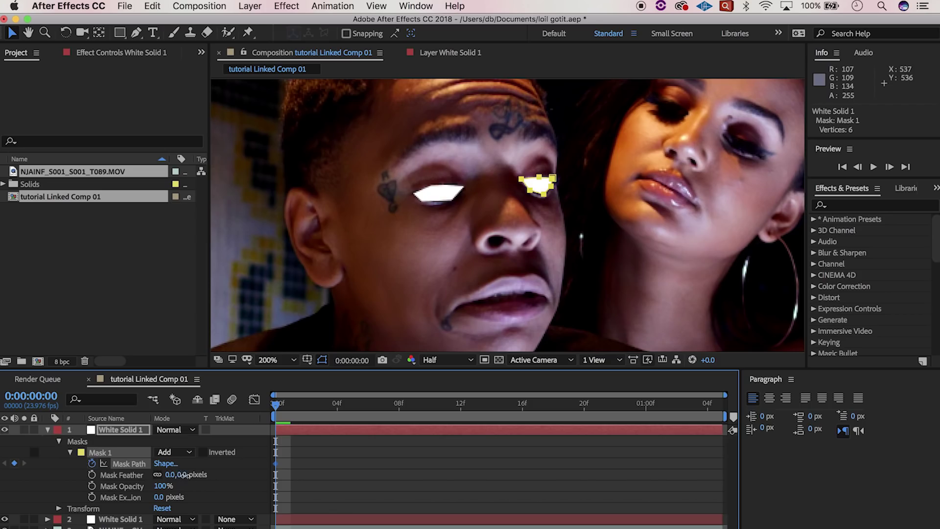
pyautogui.moveTo(188, 476)
pyautogui.mouseDown()
pyautogui.moveTo(208, 475)
pyautogui.moveTo(194, 476)
pyautogui.mouseUp()
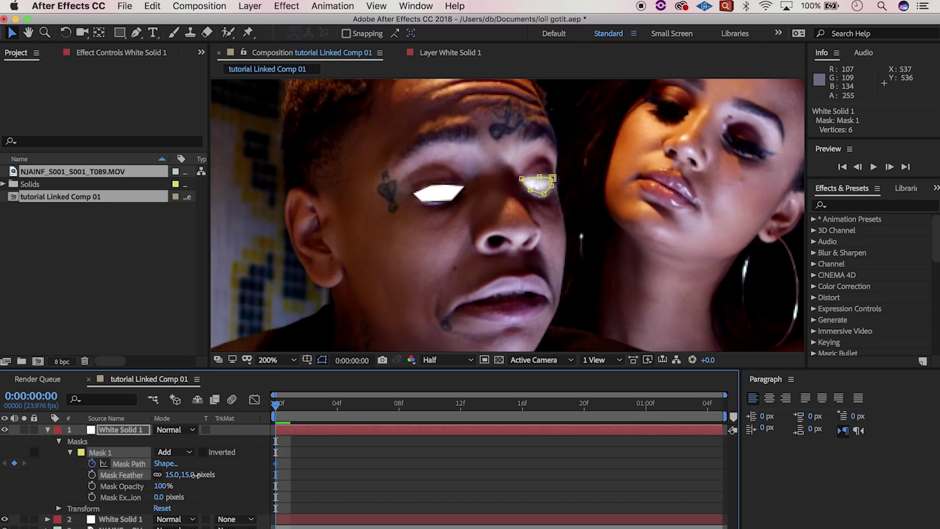
pyautogui.moveTo(194, 475); pyautogui.dragTo(197, 480)
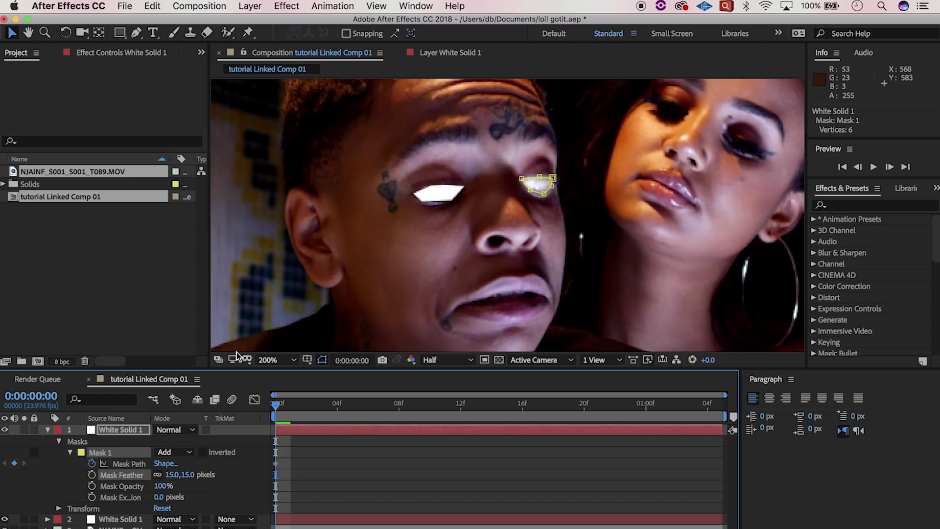
# Add a Position keyframe at 0:00:00:00 on the layer 1 white solid.
pyautogui.click(47, 520)
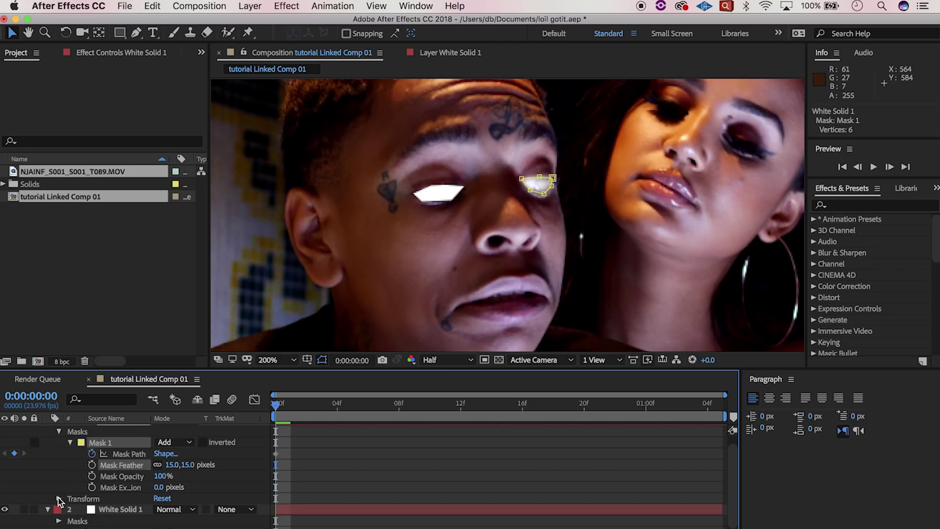
pyautogui.scroll(1, 58, 473)
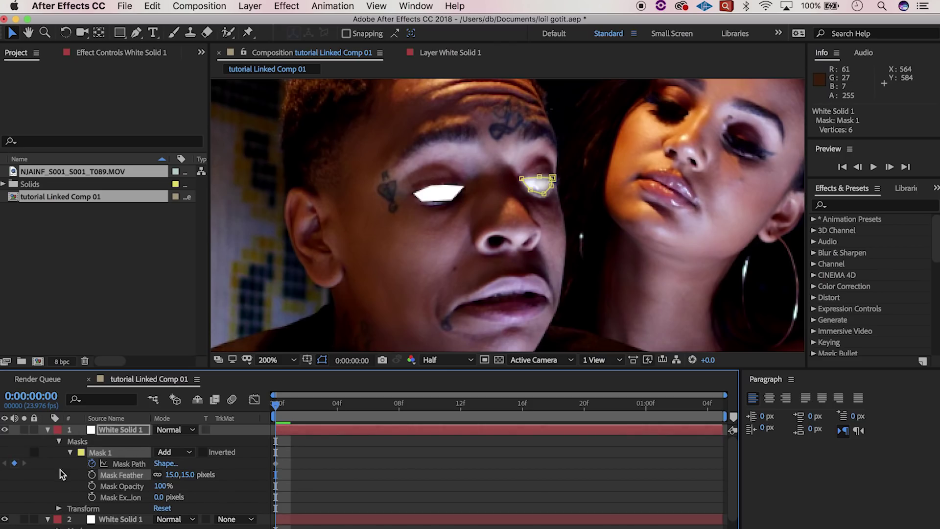
pyautogui.click(58, 508)
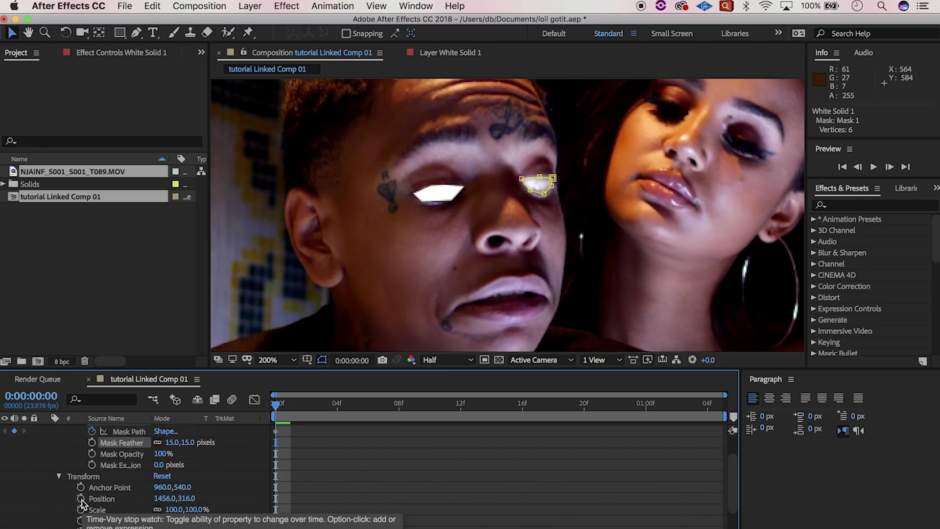
pyautogui.click(81, 499)
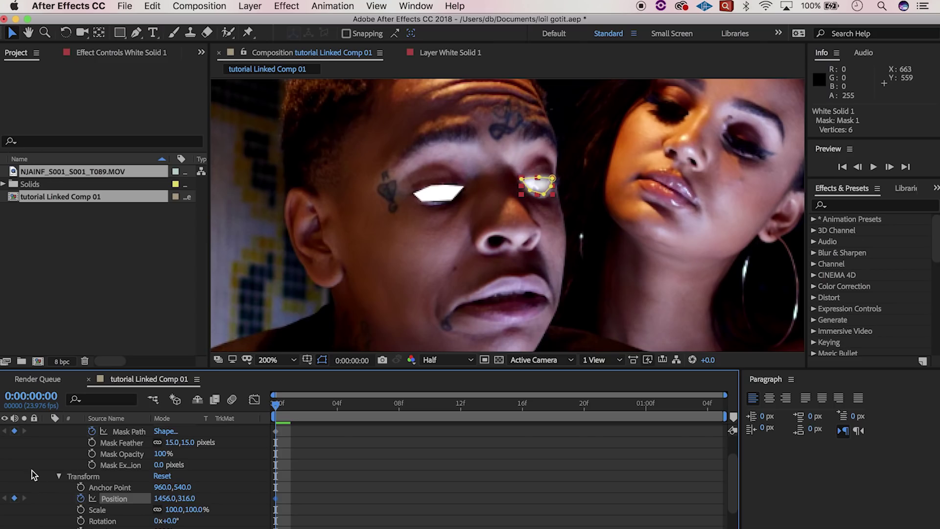
# Add a Mask Path keyframe at 0:00:00:00 on the layer 2 white solid and set its Mask Feather to 14 pixels.
pyautogui.scroll(-4, 34, 475)
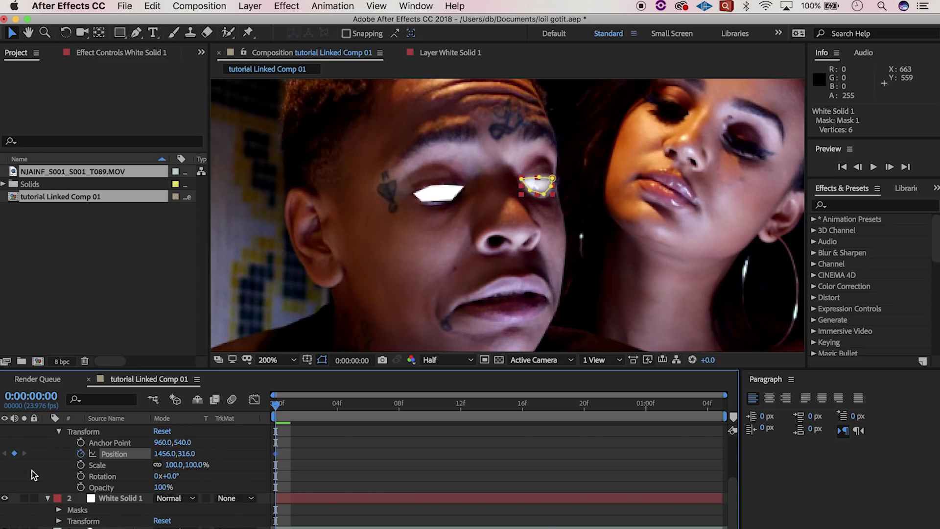
pyautogui.click(59, 510)
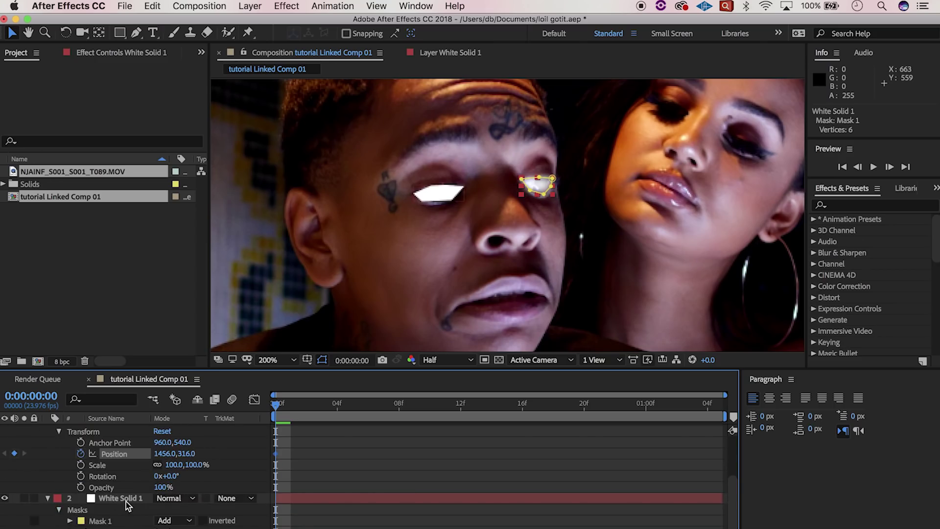
pyautogui.scroll(-1, 126, 505)
pyautogui.click(70, 508)
pyautogui.scroll(-2, 71, 514)
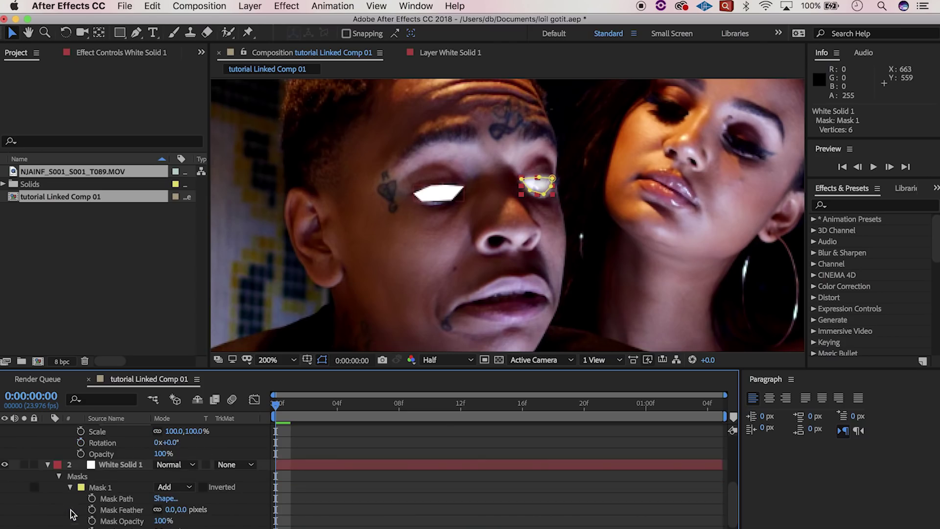
pyautogui.click(92, 498)
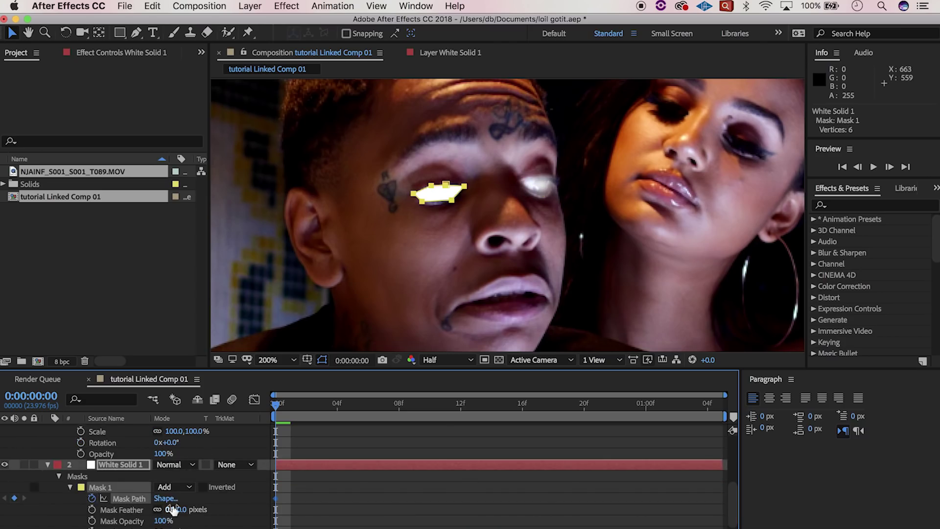
pyautogui.moveTo(171, 509); pyautogui.dragTo(188, 512)
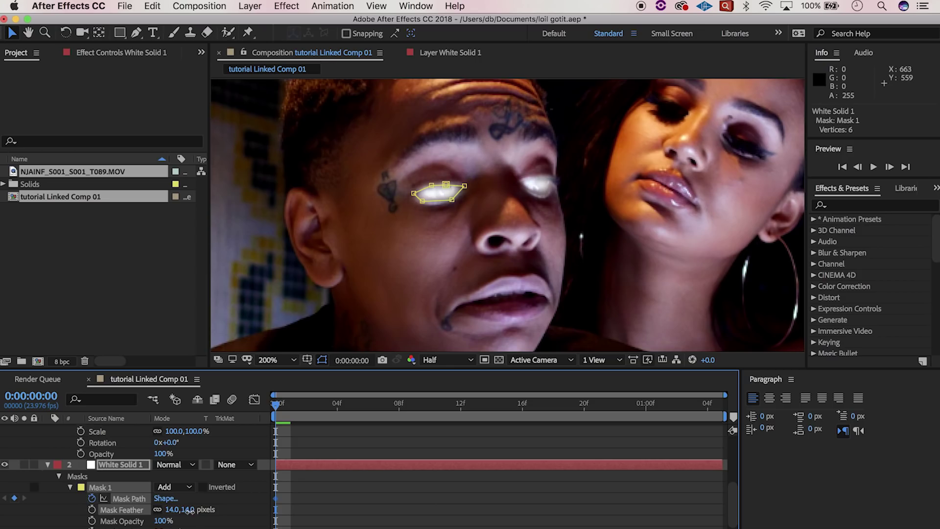
# Add a Position keyframe at 0:00:00:00 on the layer 2 white solid.
pyautogui.click(69, 523)
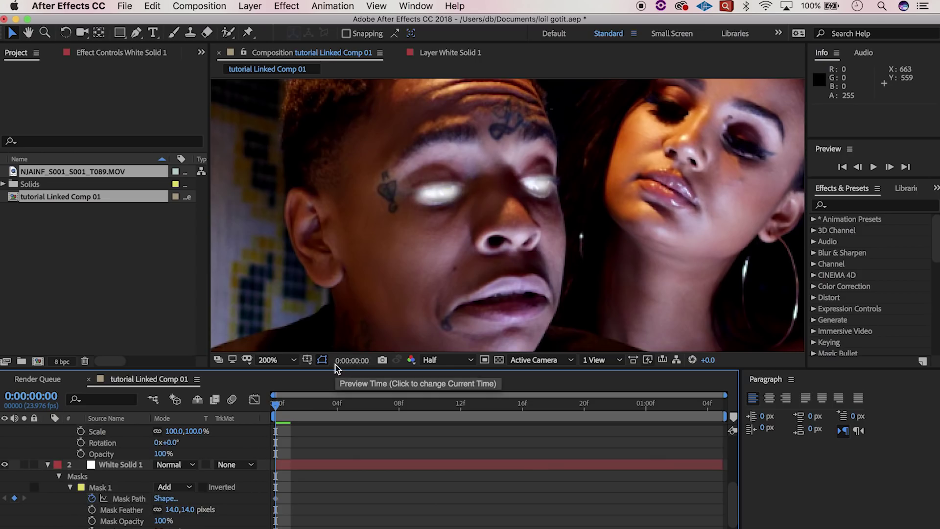
pyautogui.click(365, 464)
pyautogui.click(439, 198)
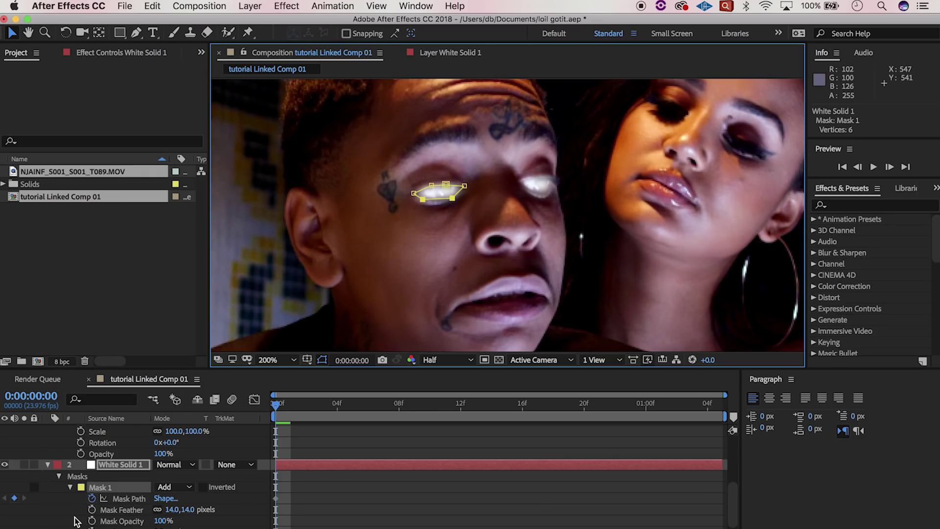
pyautogui.scroll(-2, 75, 520)
pyautogui.click(59, 521)
pyautogui.scroll(-4, 60, 521)
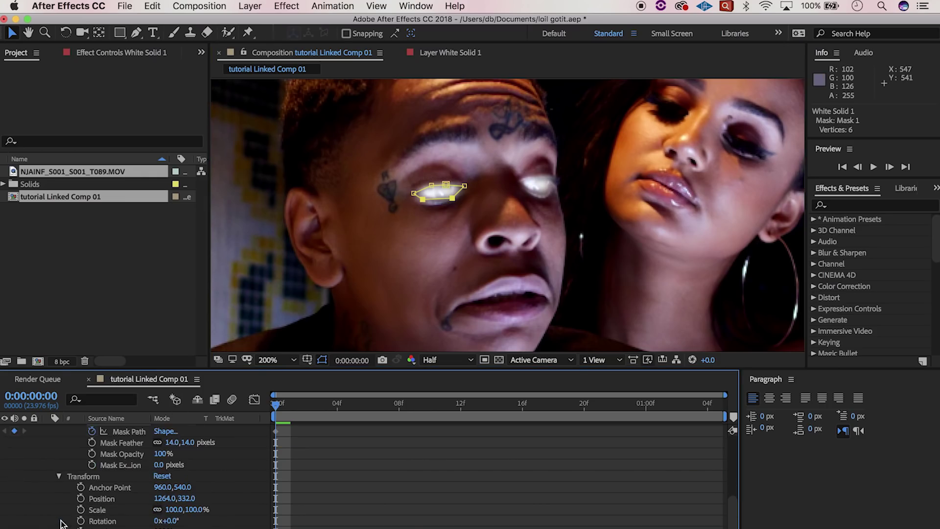
pyautogui.click(82, 499)
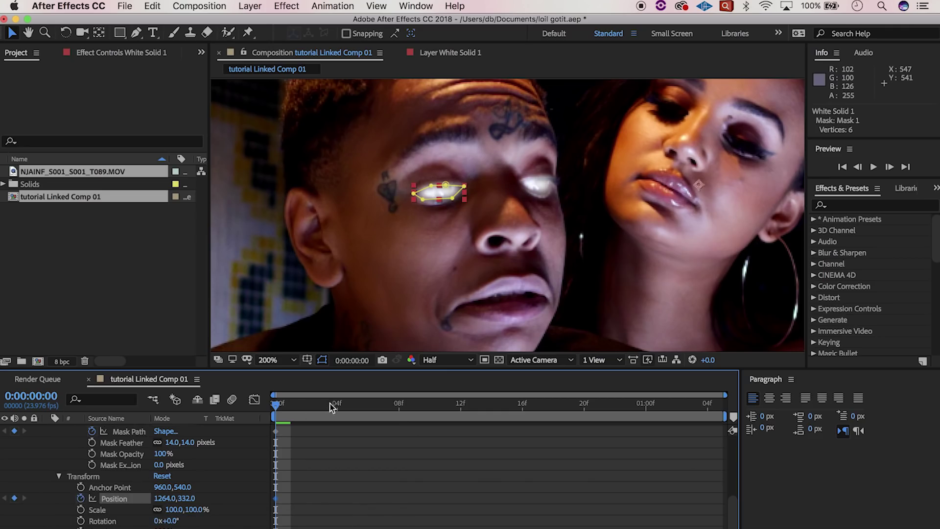
# At 0:00:00:05, move the white solids back over the man's eyes, layer 1 to 1506, 299 and layer 2 to 1331, 297.
pyautogui.scroll(3, 347, 436)
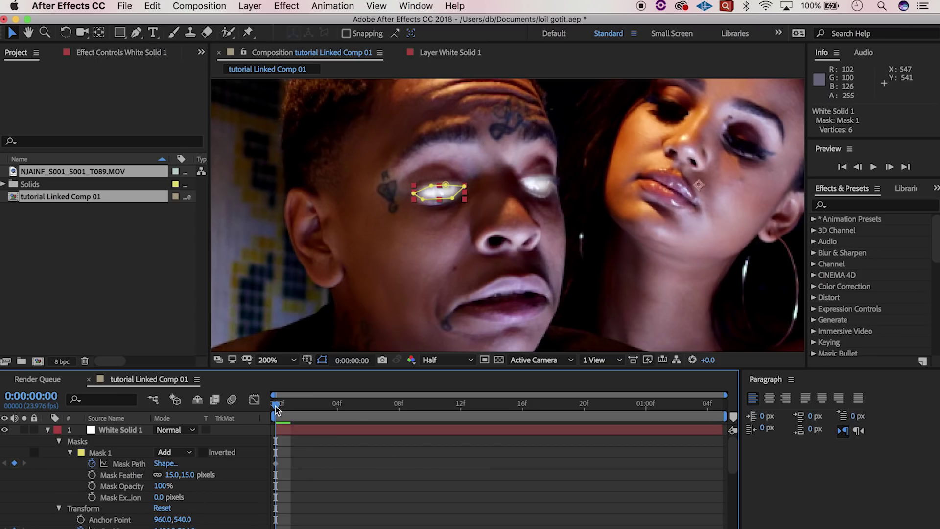
pyautogui.press('=')
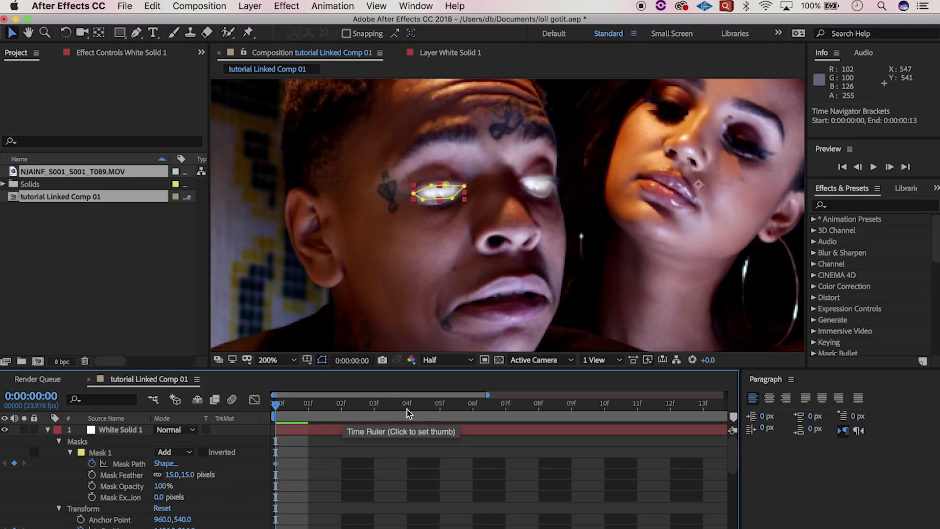
pyautogui.click(437, 408)
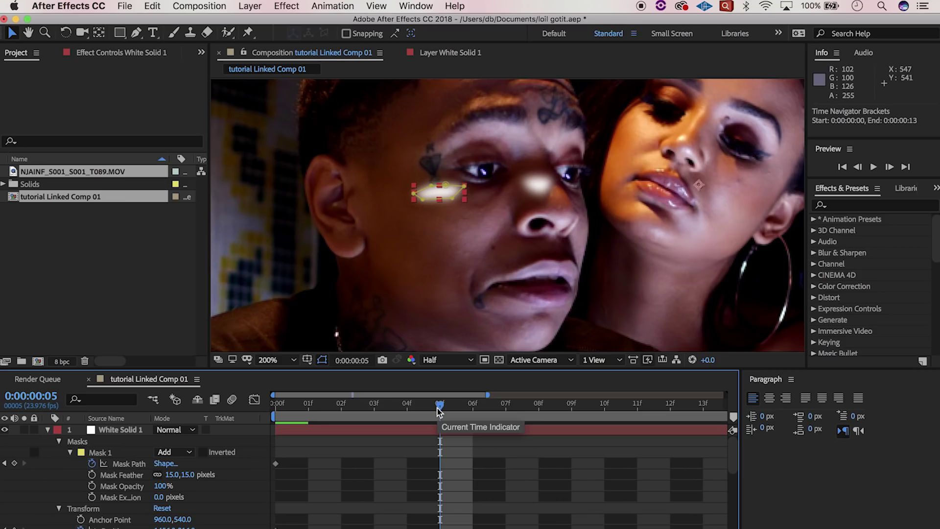
pyautogui.moveTo(440, 195); pyautogui.dragTo(538, 190)
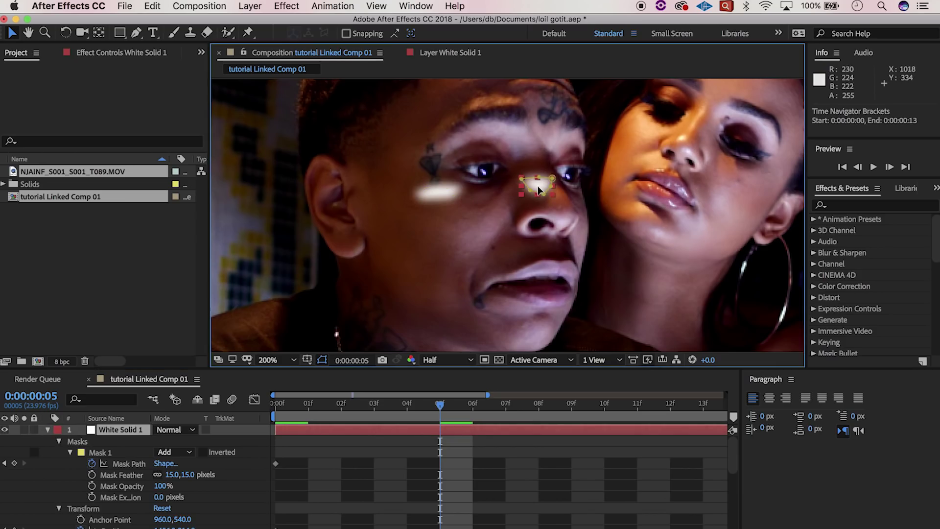
pyautogui.moveTo(542, 184); pyautogui.dragTo(560, 183)
pyautogui.press('super+z')
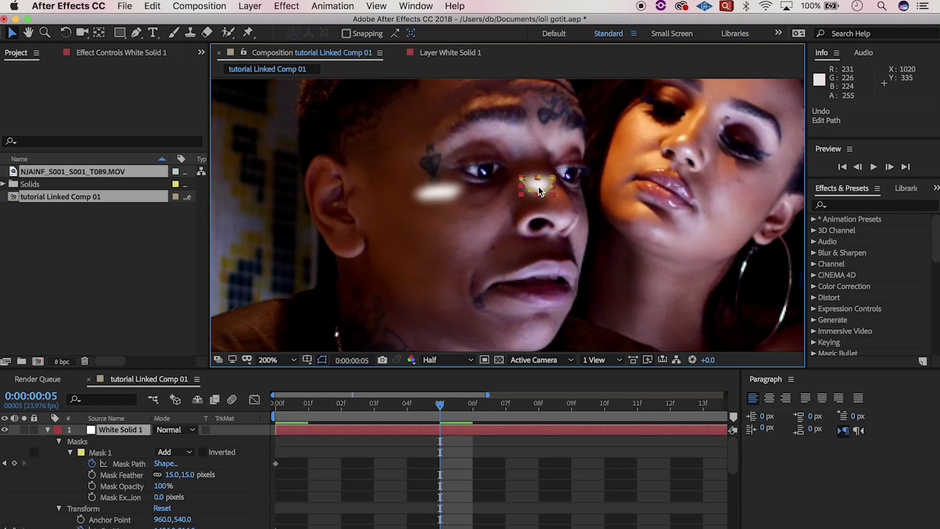
pyautogui.moveTo(539, 190); pyautogui.dragTo(570, 175)
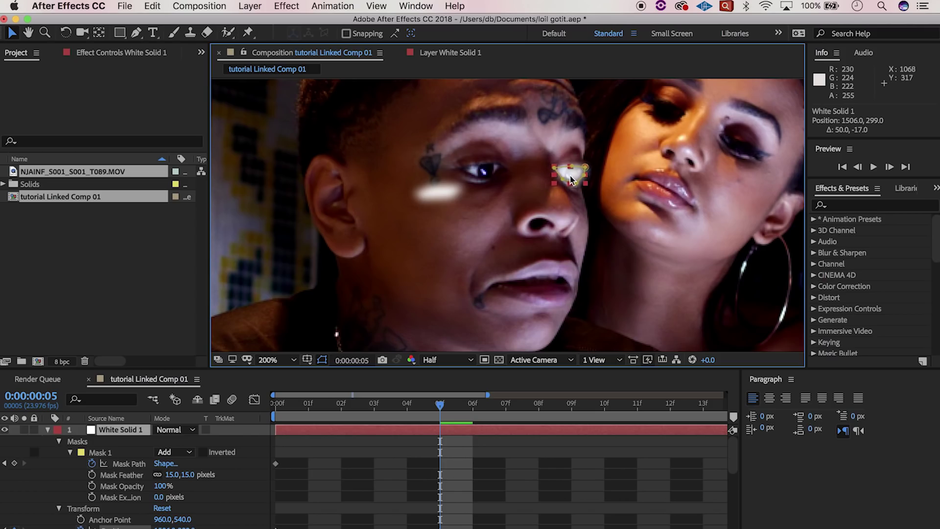
pyautogui.click(434, 198)
pyautogui.moveTo(434, 197); pyautogui.dragTo(477, 173)
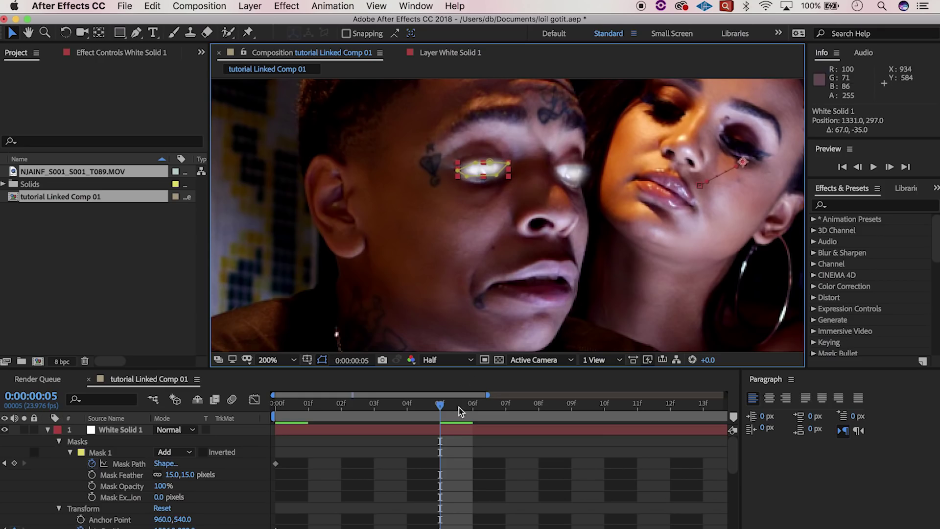
# At 0:00:00:10, move the layer 2 white solid over the man's eye to position 1369, 329.
pyautogui.hscroll(2, 568, 432)
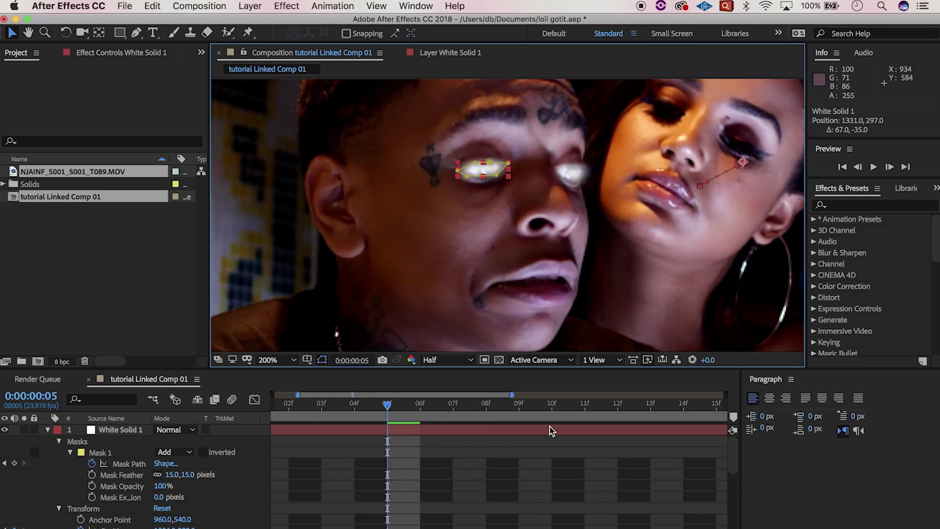
pyautogui.click(552, 406)
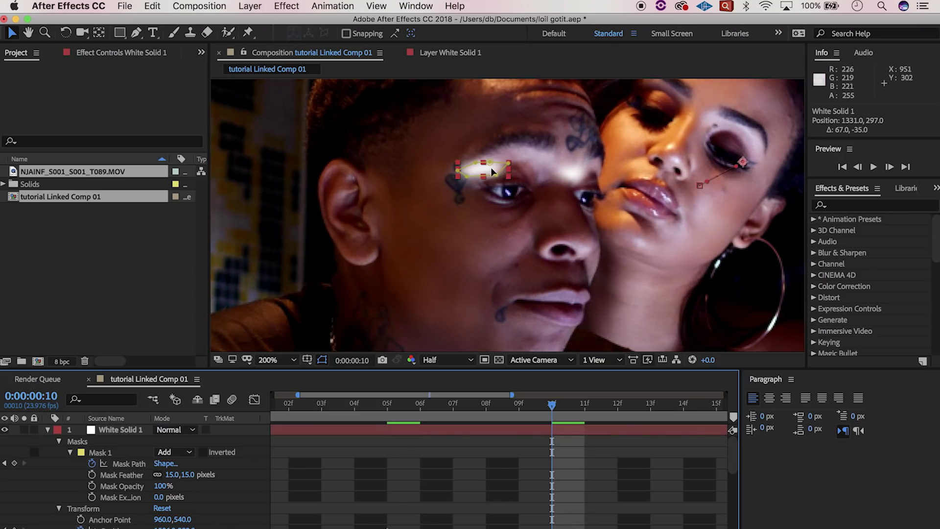
pyautogui.doubleClick(482, 173)
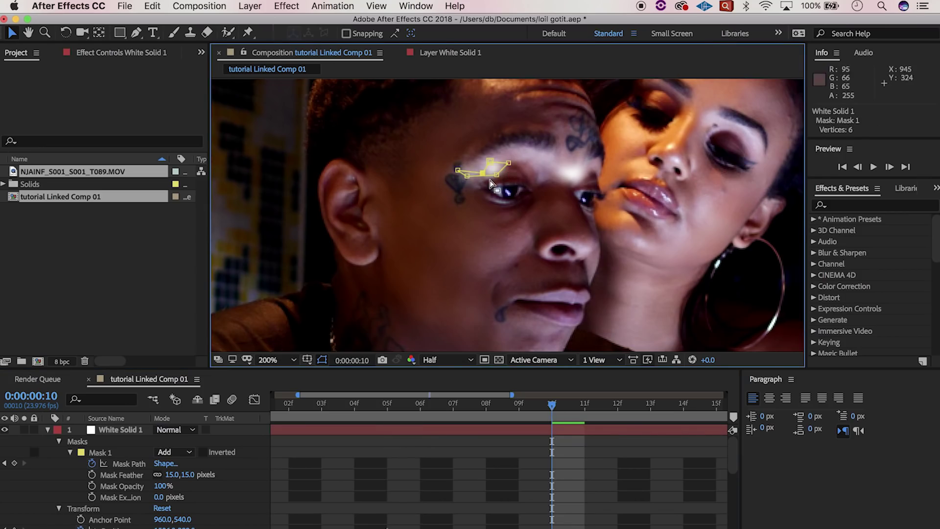
pyautogui.press('super+z')
pyautogui.moveTo(484, 175); pyautogui.dragTo(511, 195)
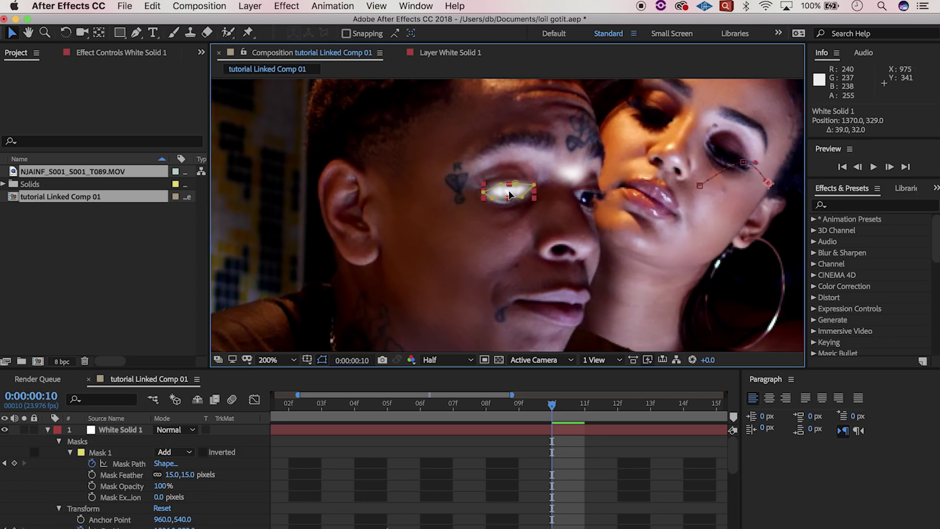
# Move the layer 1 white solid over the man's other eye at 0:00:00:10, to position 1533, 332.
pyautogui.click(574, 173)
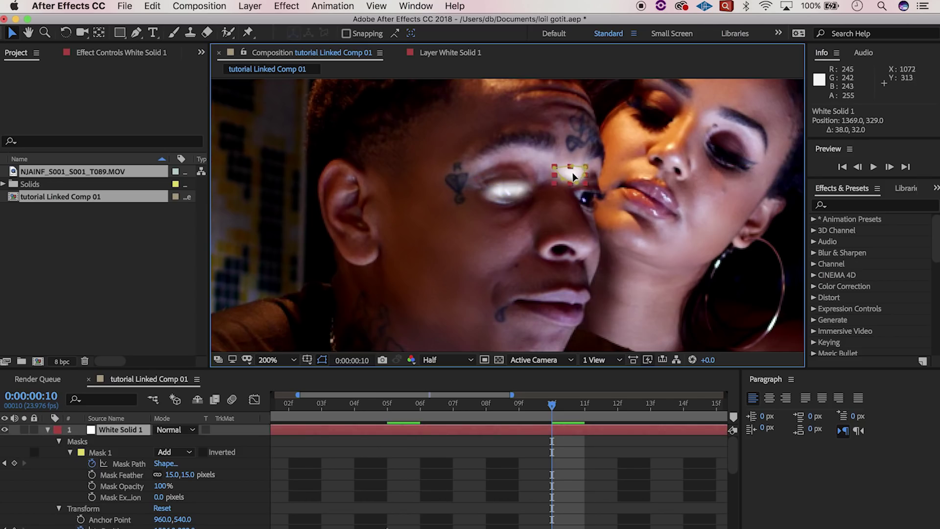
pyautogui.press('super+v')
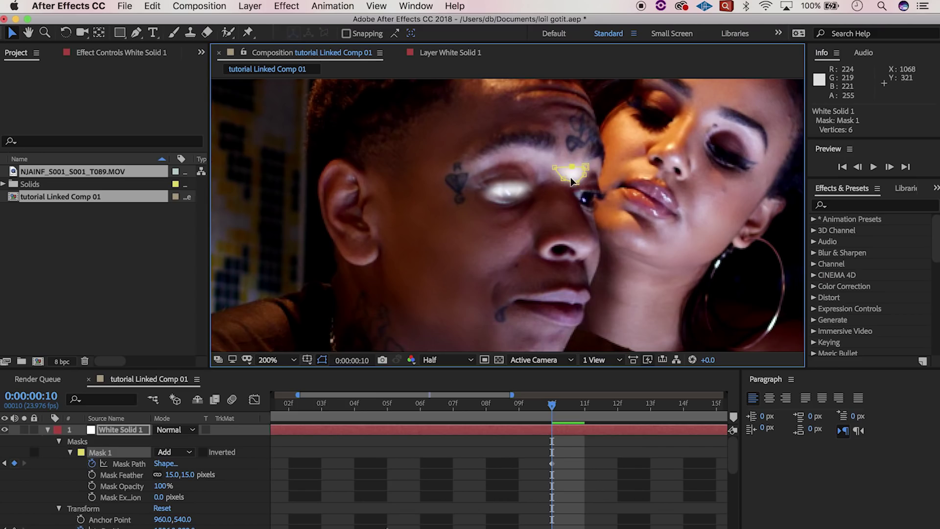
pyautogui.click(564, 154)
pyautogui.click(570, 182)
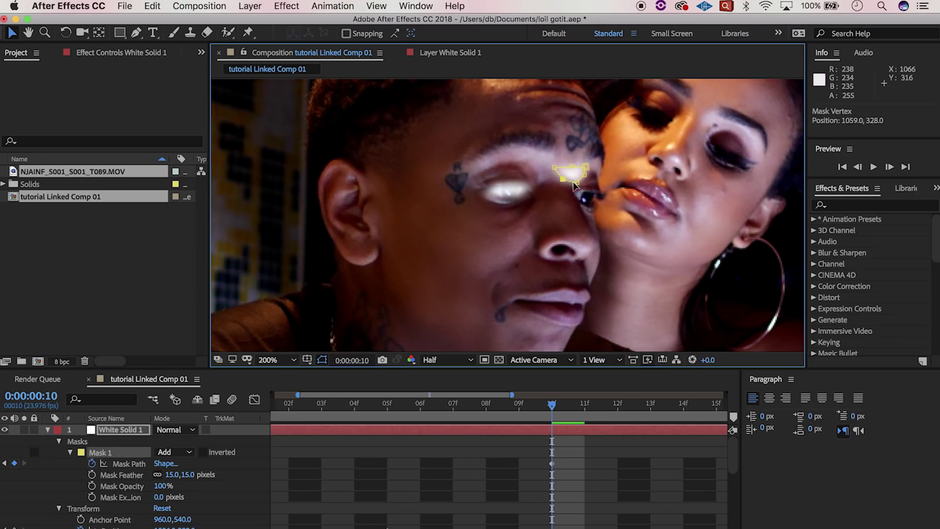
pyautogui.press('super+z')
pyautogui.moveTo(579, 190)
pyautogui.mouseDown()
pyautogui.moveTo(596, 205)
pyautogui.moveTo(591, 200)
pyautogui.mouseUp()
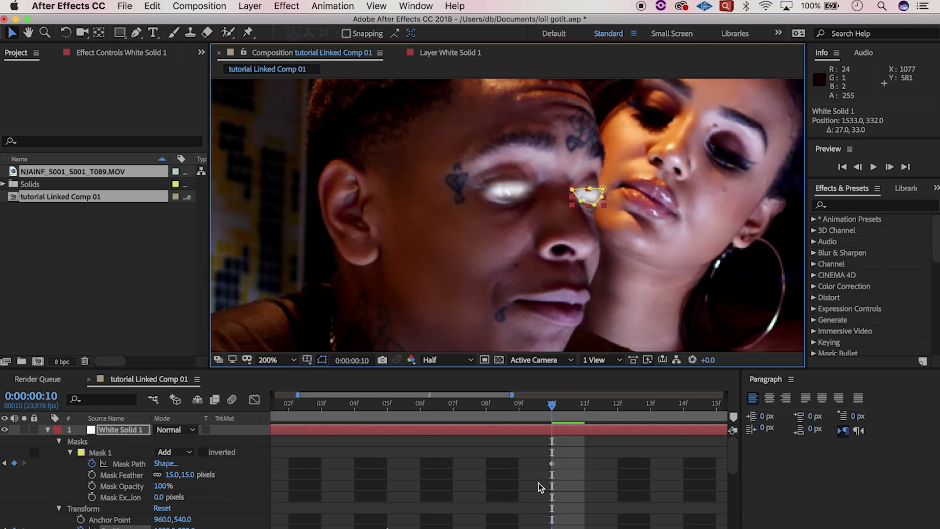
# At 0:00:00:15, move the layer 2 white solid from the man's nose onto his eye, to position 1264.5, 285.5.
pyautogui.hscroll(5, 538, 483)
pyautogui.hotkey('alt', 'p')
pyautogui.click(533, 404)
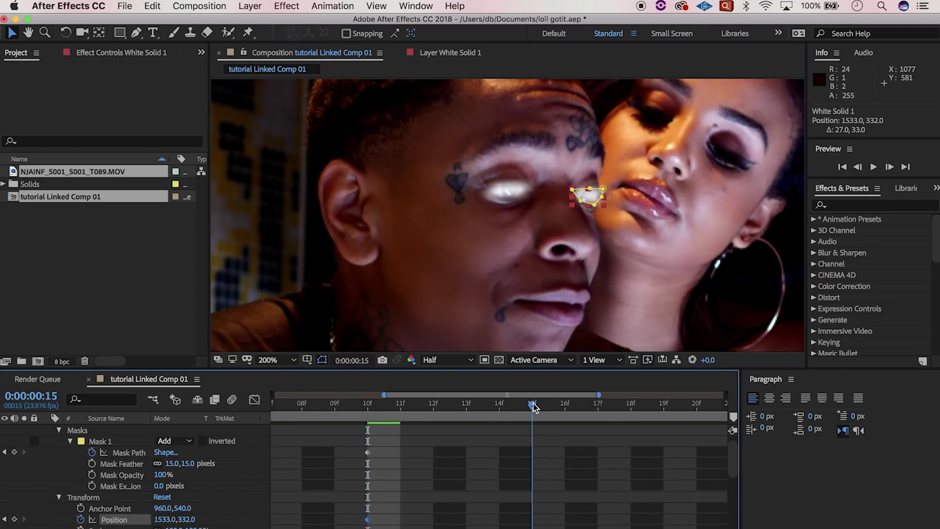
pyautogui.click(506, 192)
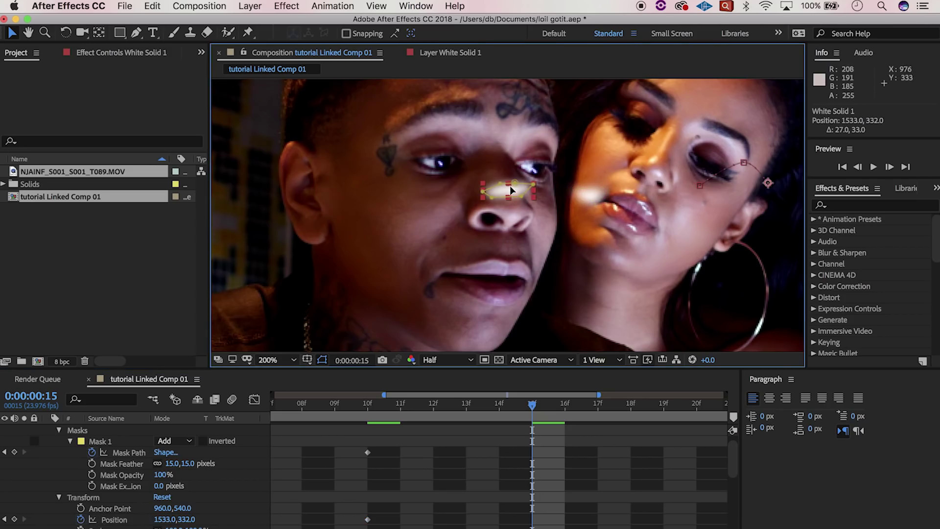
pyautogui.click(516, 188)
pyautogui.moveTo(517, 192); pyautogui.dragTo(504, 193)
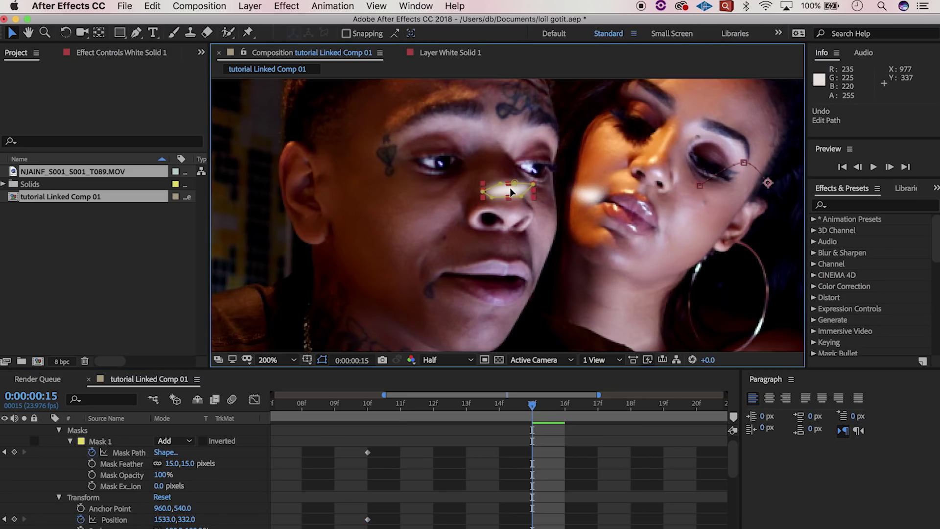
pyautogui.press('super+z')
pyautogui.doubleClick(490, 192)
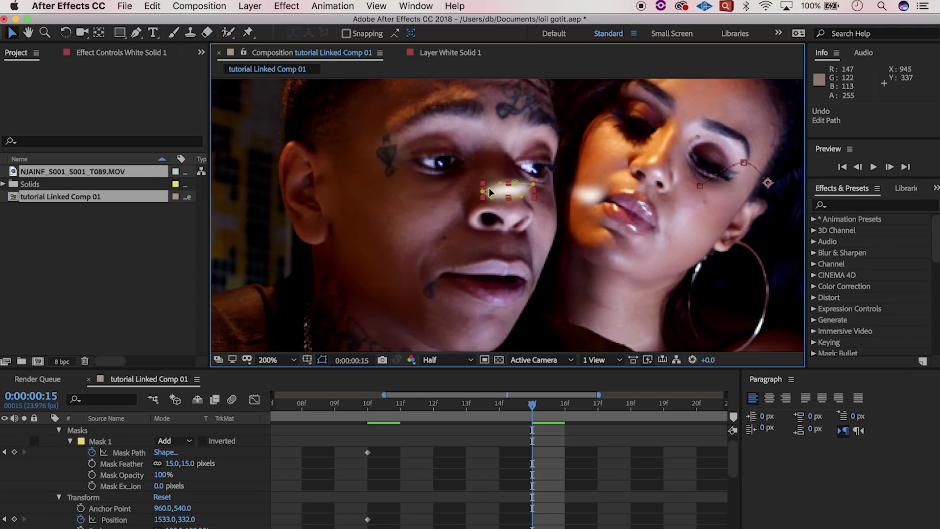
pyautogui.scroll(3, 489, 192)
pyautogui.scroll(-1, 491, 191)
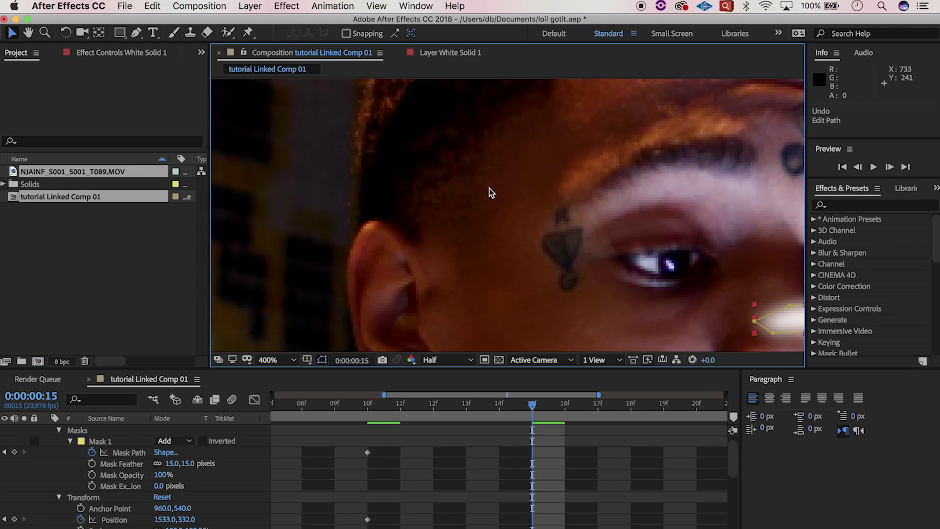
pyautogui.press('h')
pyautogui.moveTo(764, 318); pyautogui.dragTo(362, 157)
pyautogui.press('v')
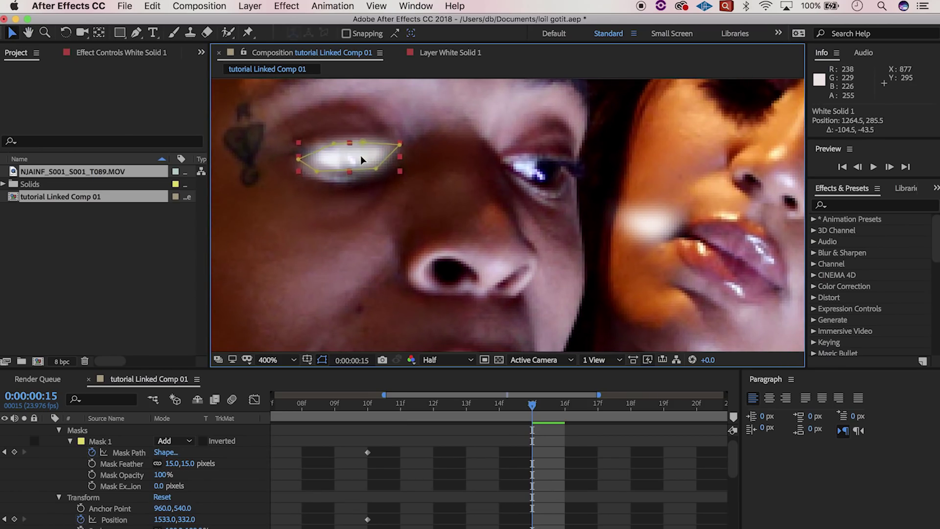
# Move the layer 1 white solid over the other eye at 0:00:00:15, to 1451.5, 292.5, and nudge its mask's upper middle point slightly.
pyautogui.click(653, 226)
pyautogui.moveTo(654, 228); pyautogui.dragTo(547, 175)
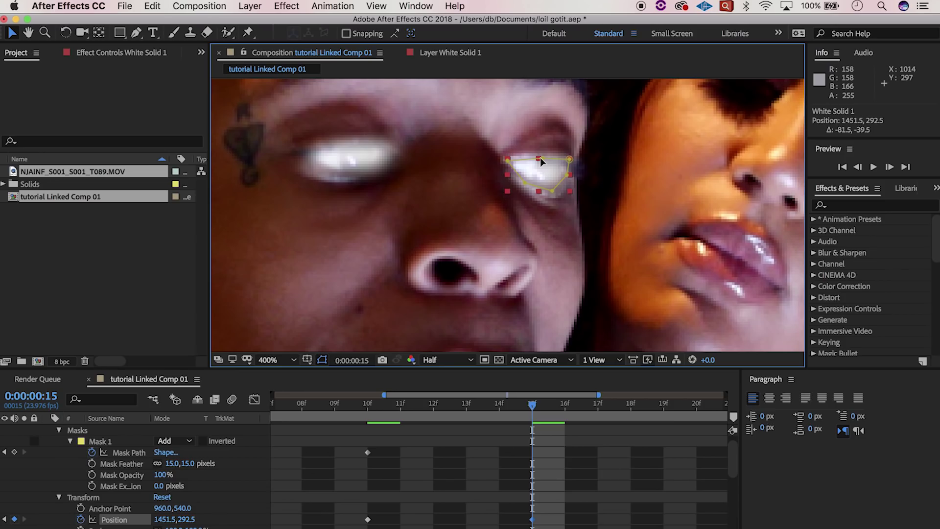
pyautogui.moveTo(541, 162); pyautogui.dragTo(543, 161)
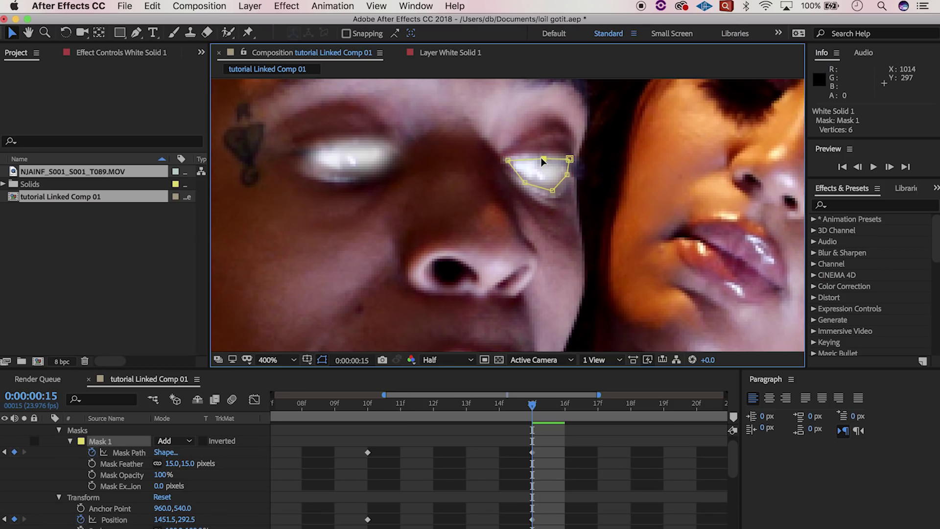
# At 0:00:00:20, move the white solids over the man's eyes, layer 1 to 1378, 337.5 and layer 2 to 1182, 349.5.
pyautogui.hscroll(3, 591, 478)
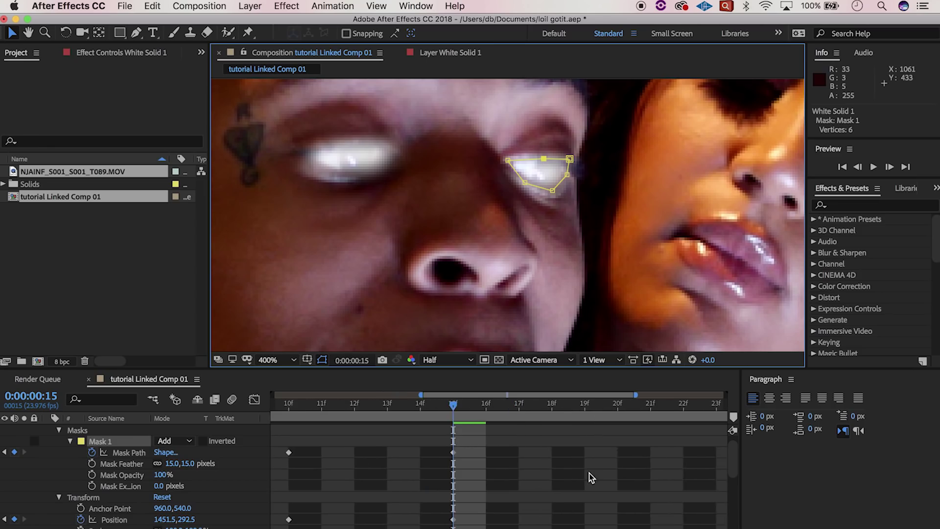
pyautogui.click(591, 410)
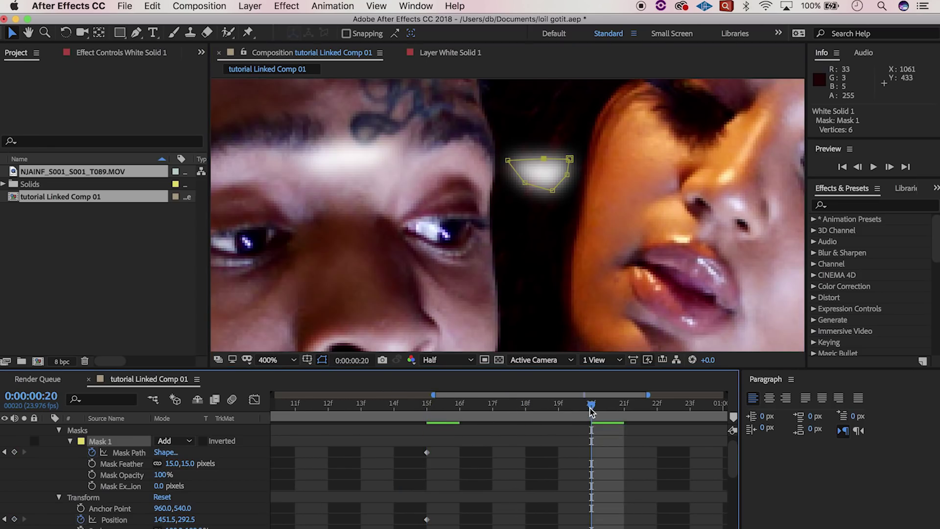
pyautogui.press('space')
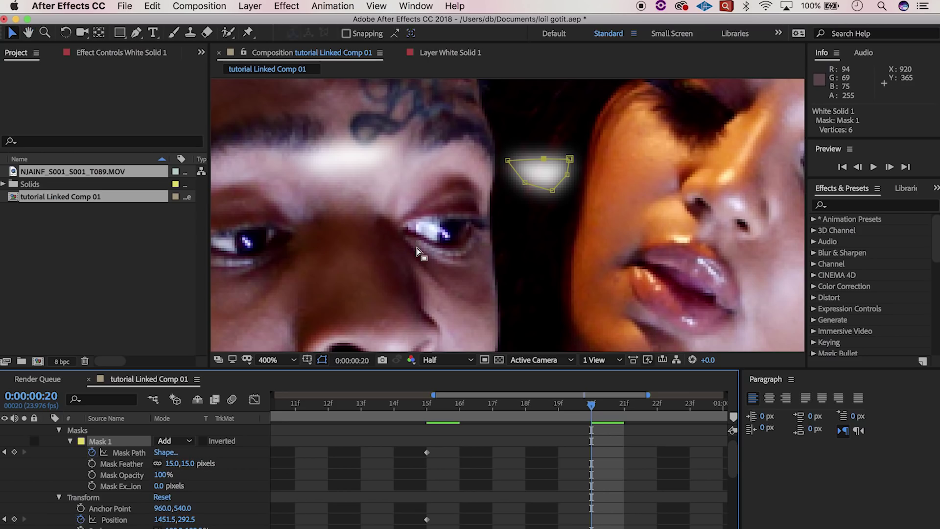
pyautogui.press('space')
pyautogui.moveTo(419, 252); pyautogui.dragTo(594, 253)
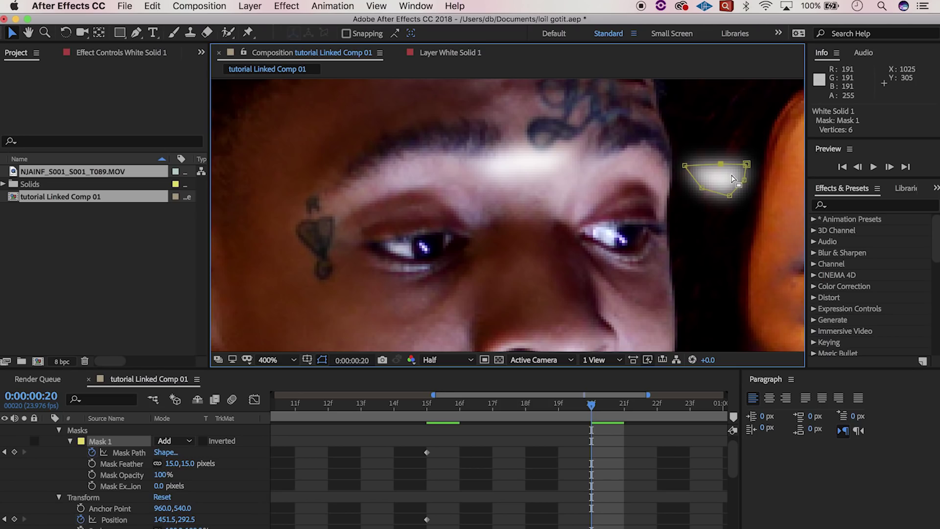
pyautogui.doubleClick(716, 187)
pyautogui.moveTo(718, 182); pyautogui.dragTo(419, 252)
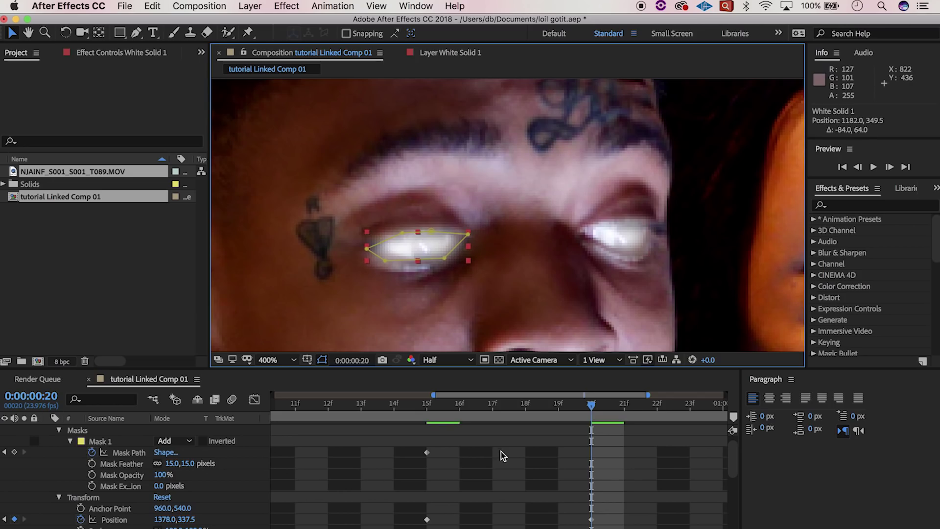
# At 0:00:01:01, move both white solids up over the man's eyes, placing layer 1 at 1370, 312.5.
pyautogui.hscroll(5, 501, 451)
pyautogui.click(591, 412)
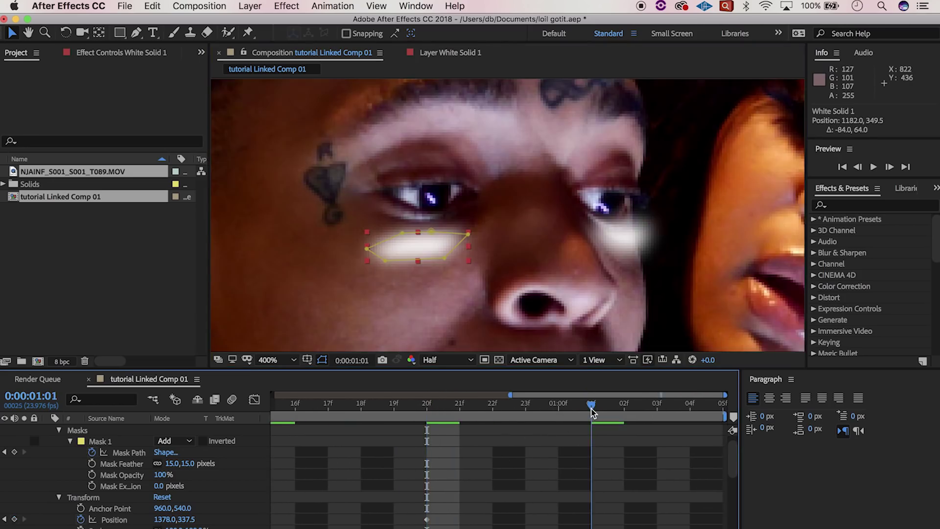
pyautogui.moveTo(414, 251); pyautogui.dragTo(615, 191)
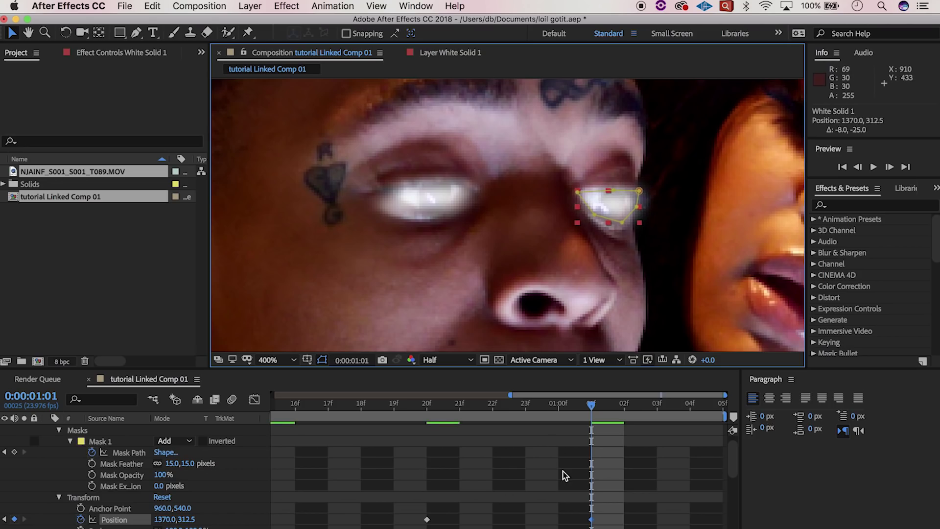
# At 0:00:01:04, move both white solids down over the man's eyes, layer 1 to 1371.5, 372, and lower the layer 2 mask's inner corner point.
pyautogui.click(690, 403)
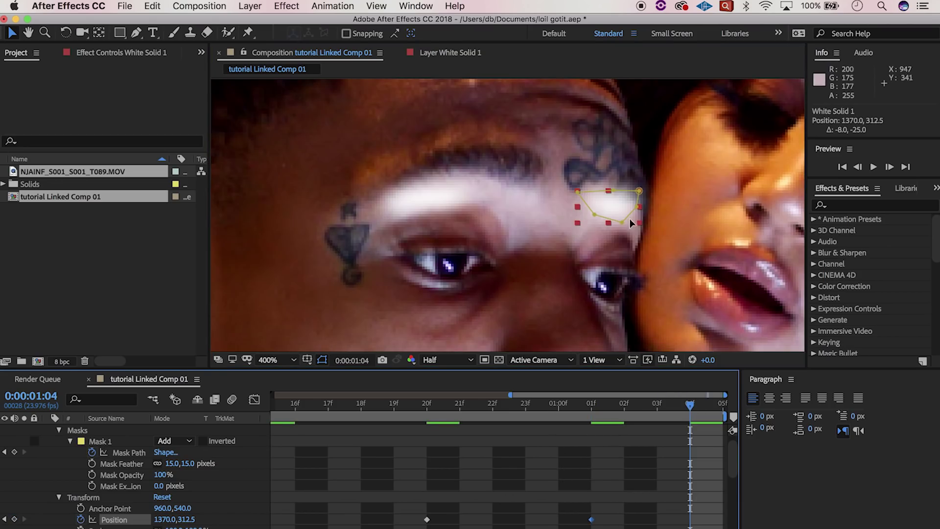
pyautogui.moveTo(616, 208); pyautogui.dragTo(619, 285)
pyautogui.moveTo(466, 192); pyautogui.dragTo(420, 274)
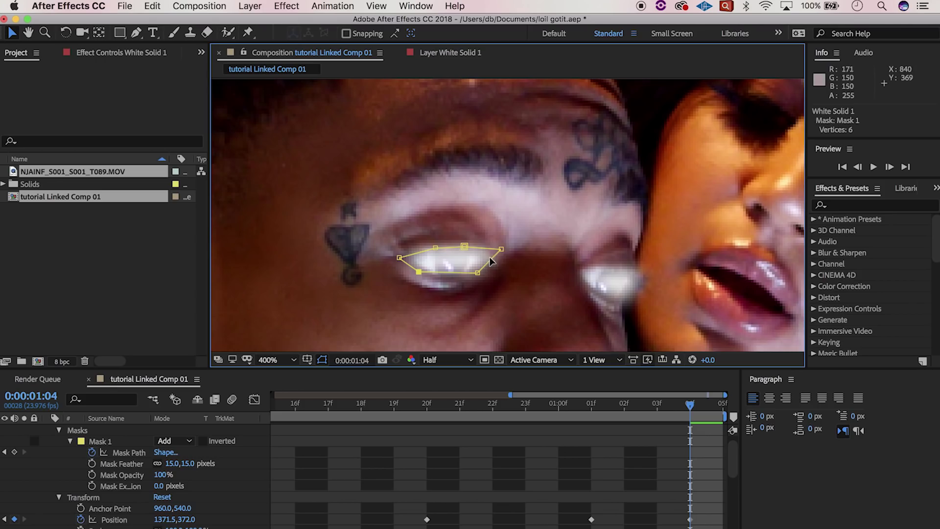
pyautogui.moveTo(501, 251); pyautogui.dragTo(497, 264)
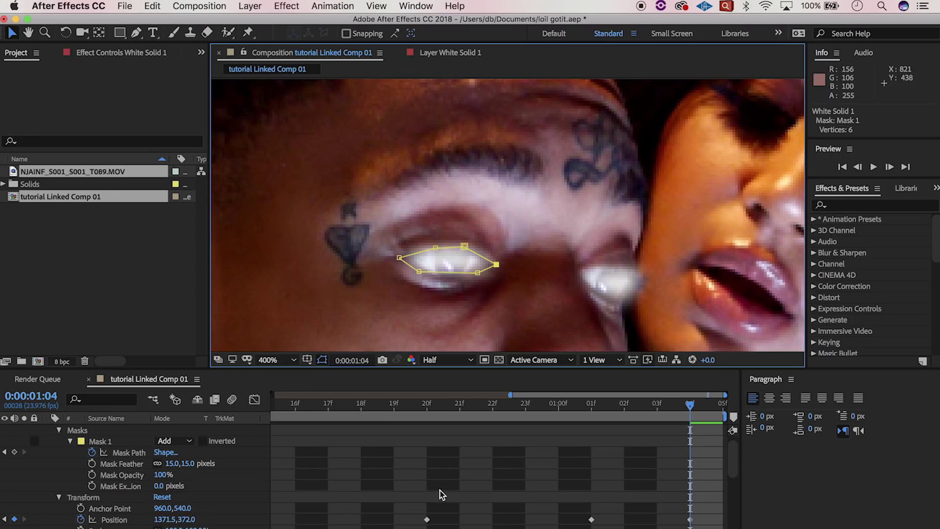
# Play the clip from 0:00:00:00 to check close up how the white solids follow the man's eyes.
pyautogui.scroll(-3, 353, 469)
pyautogui.hscroll(-10, 354, 469)
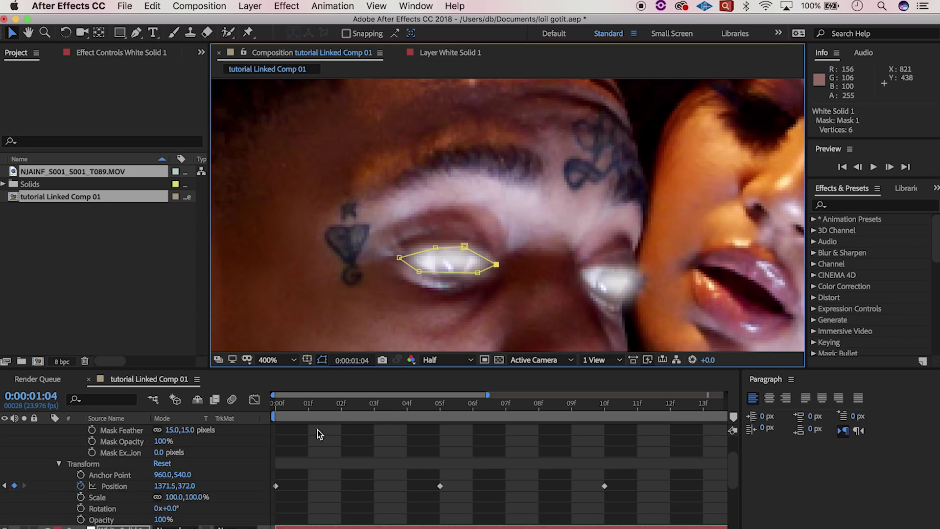
pyautogui.click(277, 405)
pyautogui.press('space')
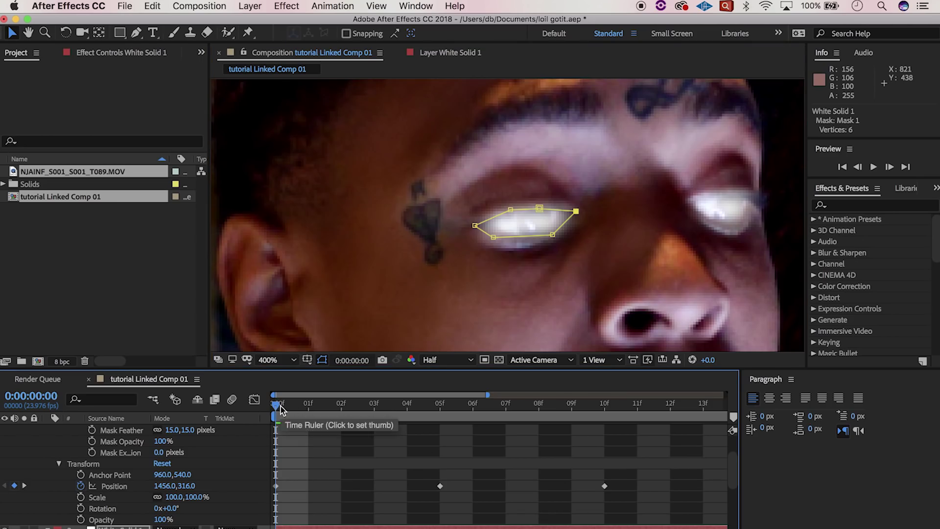
pyautogui.press('space')
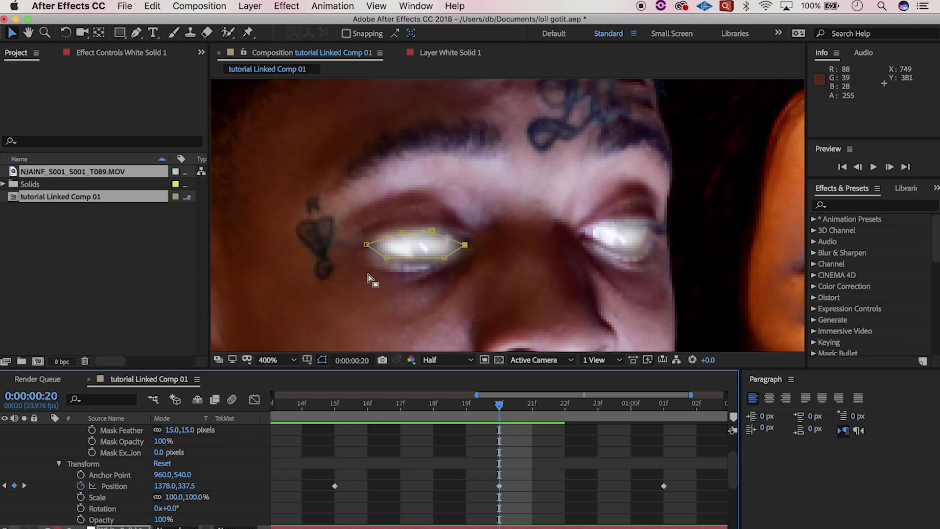
# Replay the clip from the start at 100% magnification with both people in view to check the white eyes.
pyautogui.scroll(-5, 370, 280)
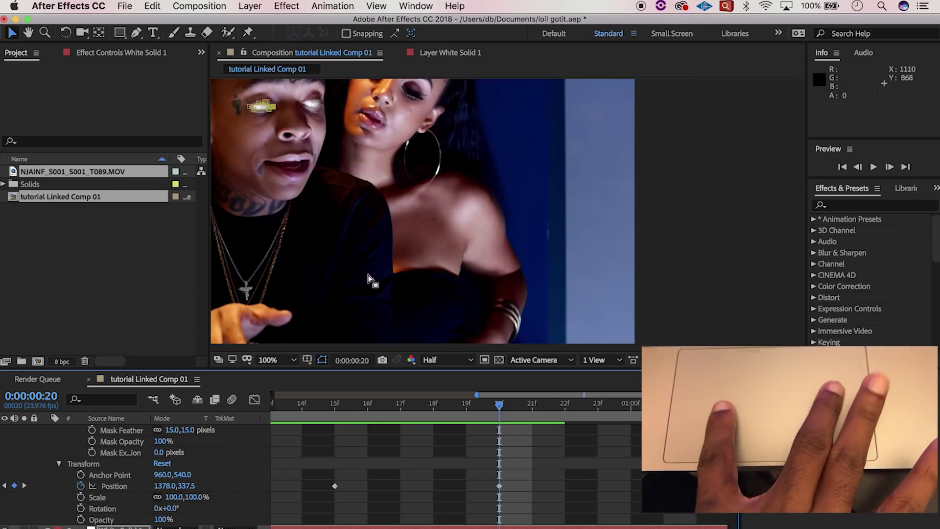
pyautogui.scroll(-3, 371, 280)
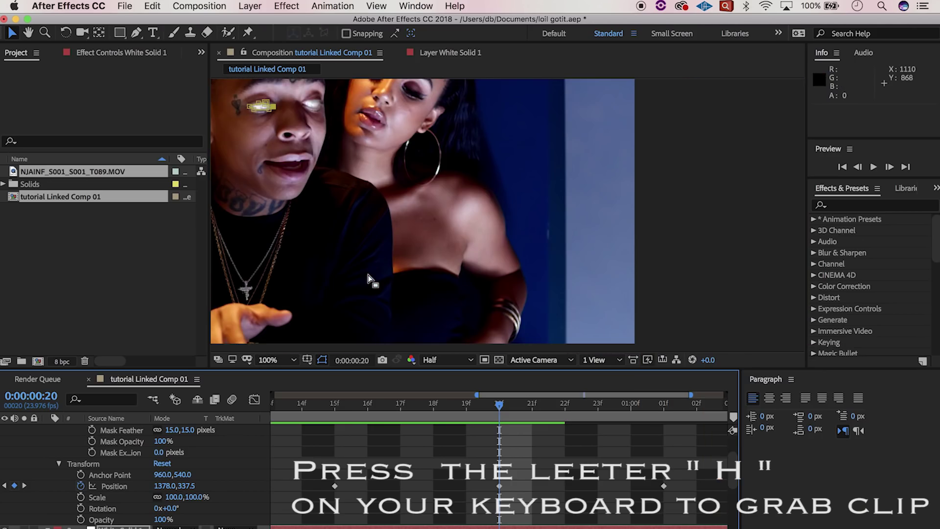
pyautogui.press('h')
pyautogui.moveTo(329, 228); pyautogui.dragTo(482, 256)
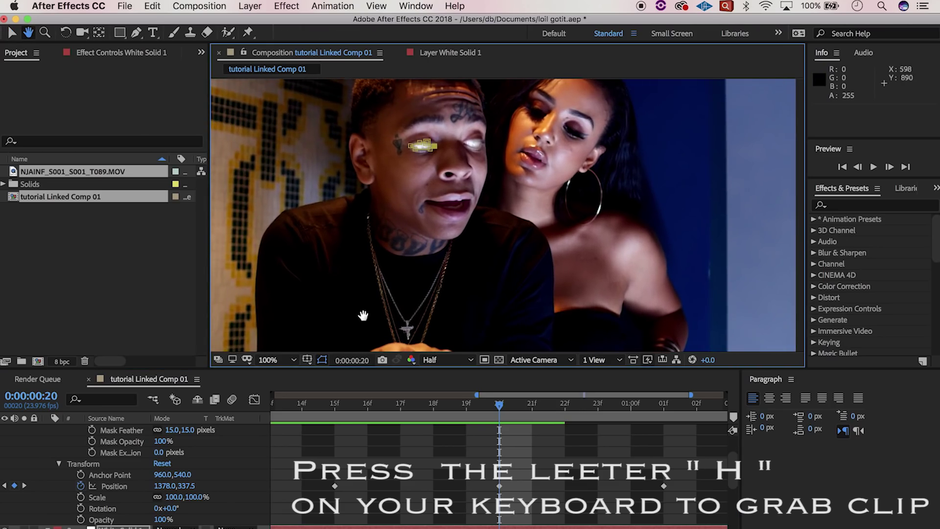
pyautogui.press('v')
pyautogui.click(361, 448)
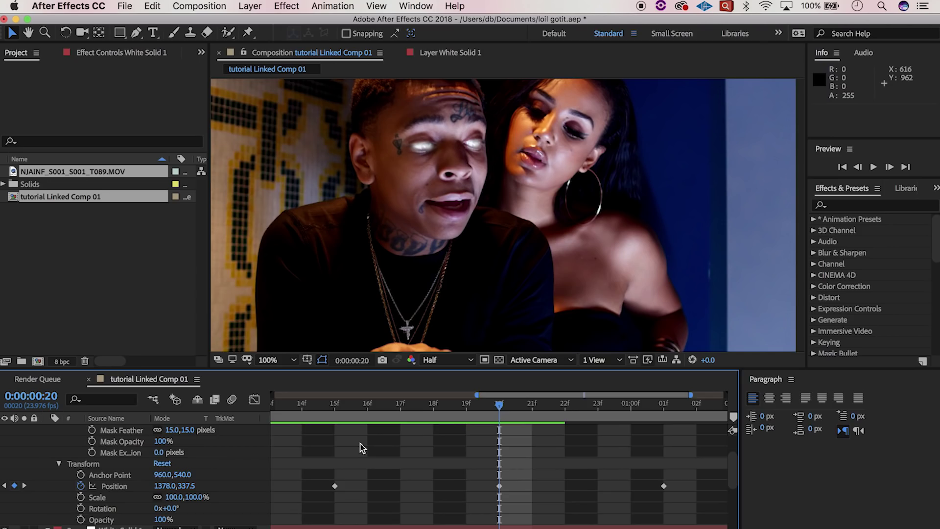
pyautogui.hscroll(-5, 361, 448)
pyautogui.scroll(-1, 361, 448)
pyautogui.moveTo(289, 415); pyautogui.dragTo(279, 413)
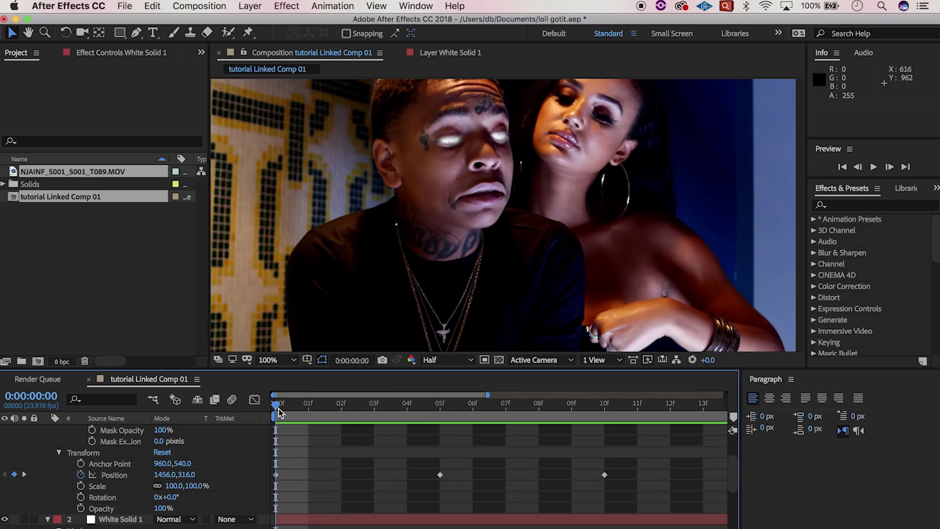
pyautogui.press('space')
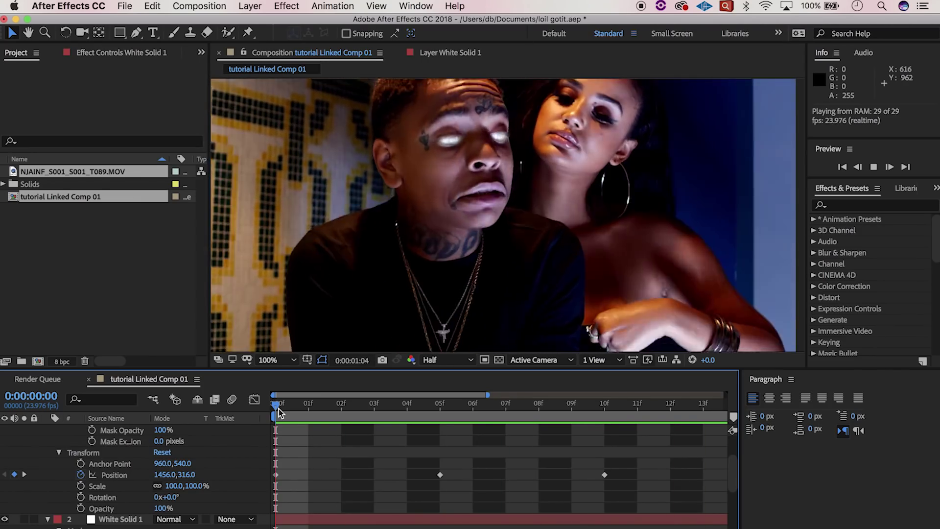
pyautogui.press('space')
# At 0:00:00:03, move the white solids up over the man's eyes, layer 2 to 1301.3, 298.5 and layer 1 to 1484.8, 295.
pyautogui.hscroll(-5, 285, 413)
pyautogui.scroll(1, 285, 413)
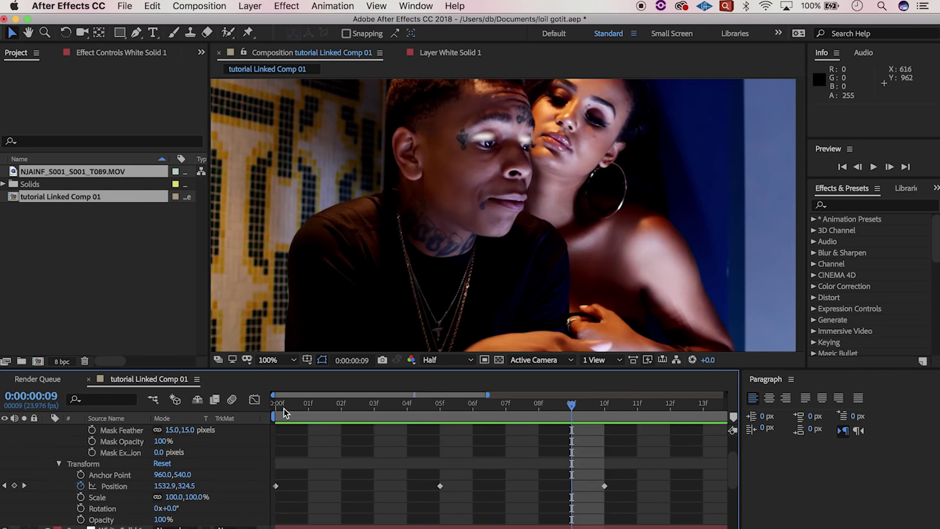
pyautogui.click(370, 403)
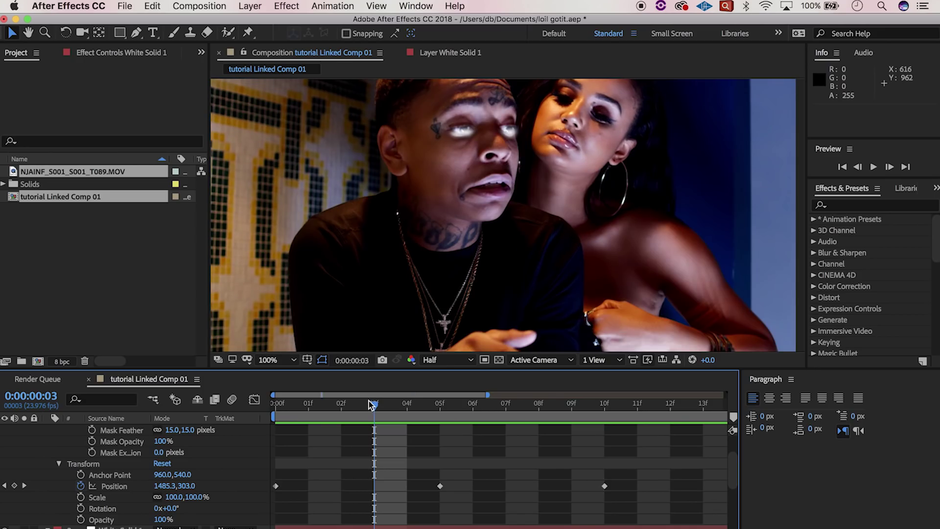
pyautogui.press('.')
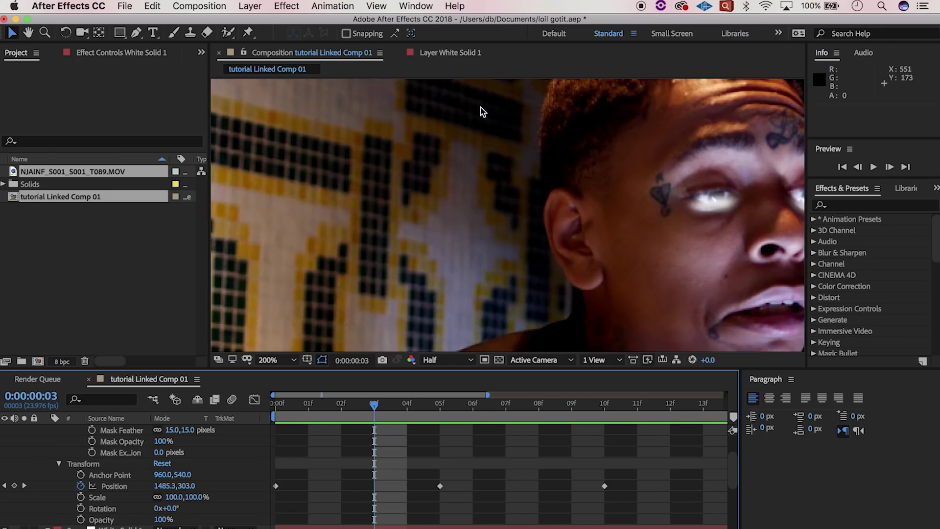
pyautogui.press('.')
pyautogui.press('h')
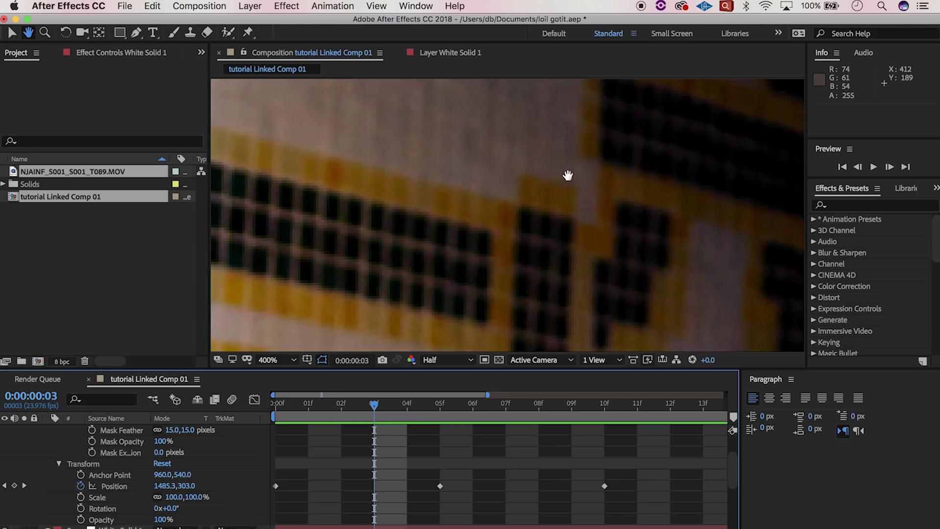
pyautogui.moveTo(562, 168); pyautogui.dragTo(310, 80)
pyautogui.moveTo(592, 225); pyautogui.dragTo(465, 227)
pyautogui.moveTo(646, 220); pyautogui.dragTo(311, 189)
pyautogui.press('v')
pyautogui.moveTo(460, 185); pyautogui.dragTo(459, 170)
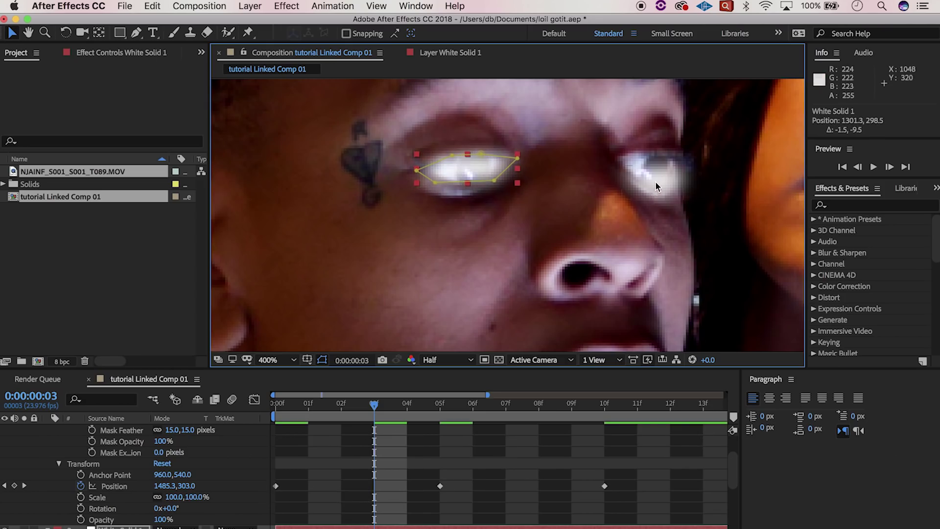
pyautogui.moveTo(656, 181); pyautogui.dragTo(654, 169)
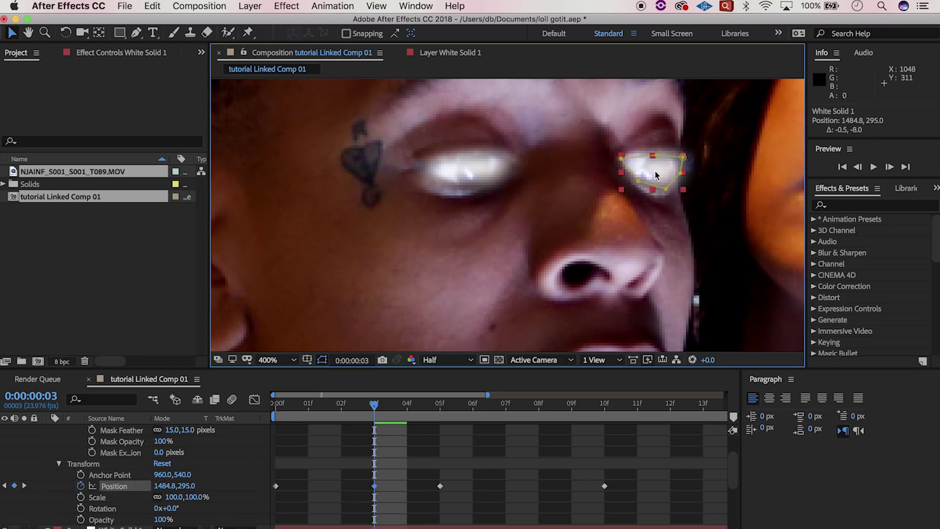
# At 0:00:00:08, move the white solids from the brow onto the man's eyes, layer 2 to 1376.7, 336.7 and layer 1 to 1539, 340.7.
pyautogui.click(537, 404)
pyautogui.moveTo(542, 192); pyautogui.dragTo(566, 228)
pyautogui.press('super+z')
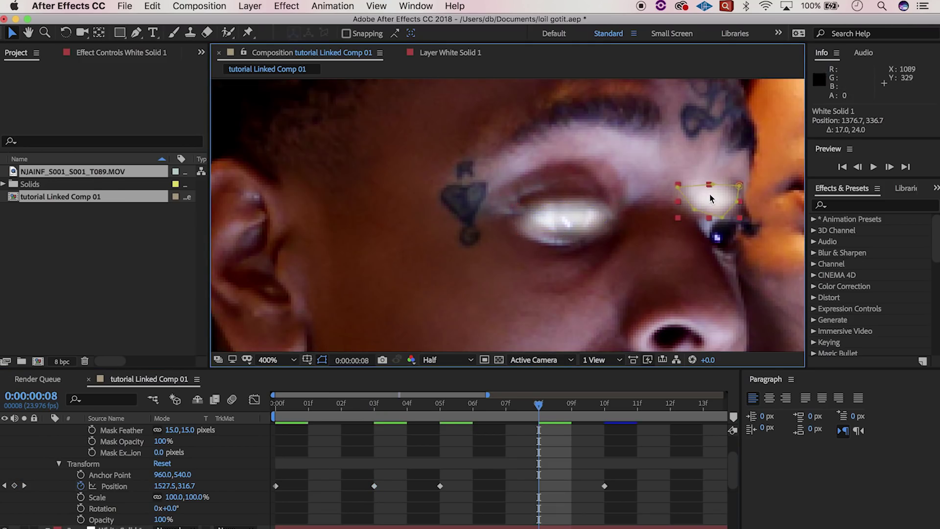
pyautogui.moveTo(709, 193); pyautogui.dragTo(727, 234)
# At 0:00:00:13, nudge the white solids up over the man's eyes, layer 1 to 1487.3, 299.6 and layer 2 to 1309.2, 295.1.
pyautogui.hscroll(3, 631, 491)
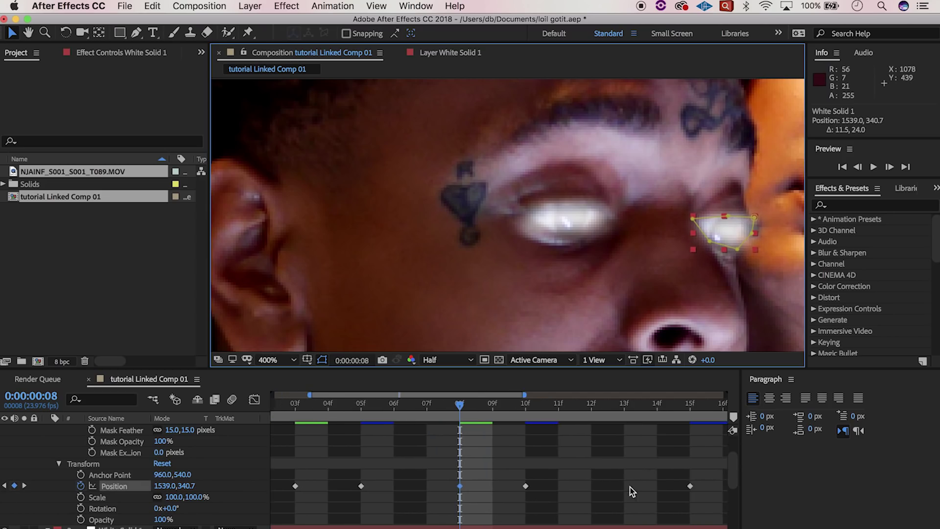
pyautogui.click(619, 419)
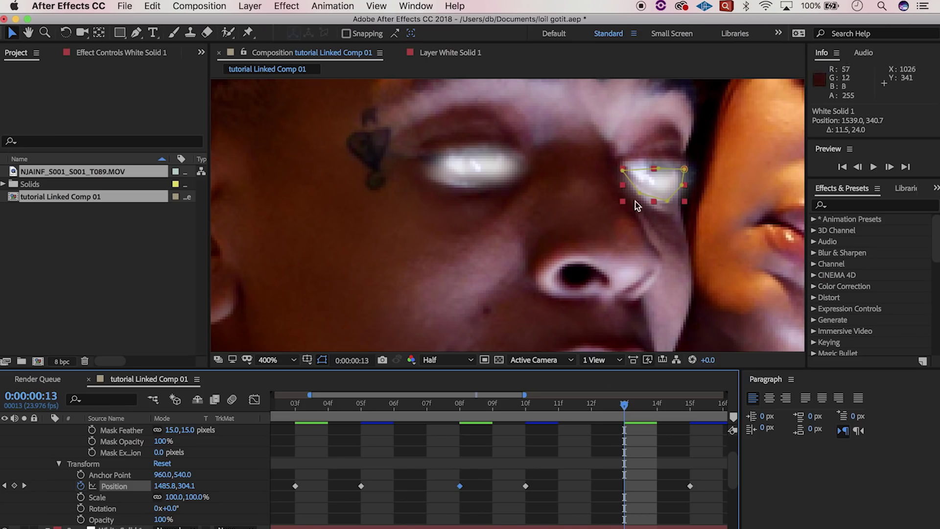
pyautogui.click(656, 173)
pyautogui.press('super+z')
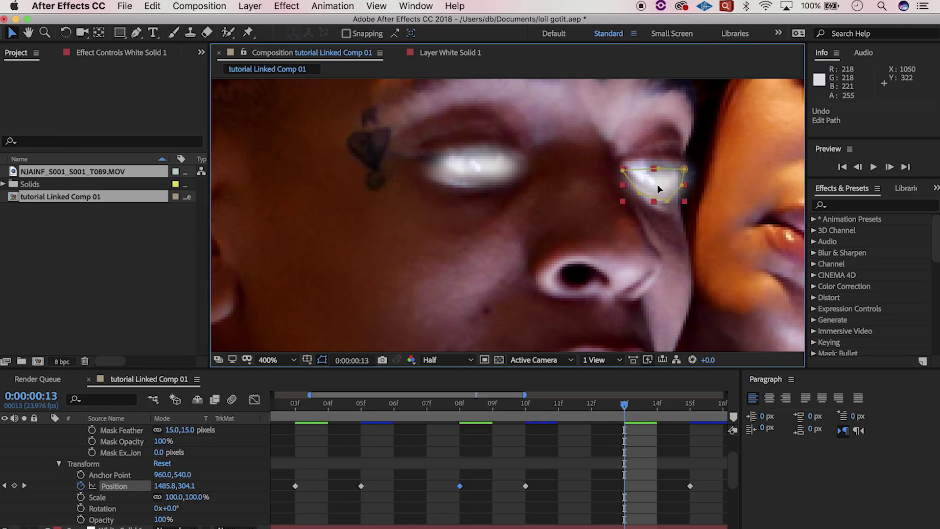
pyautogui.moveTo(657, 185); pyautogui.dragTo(659, 178)
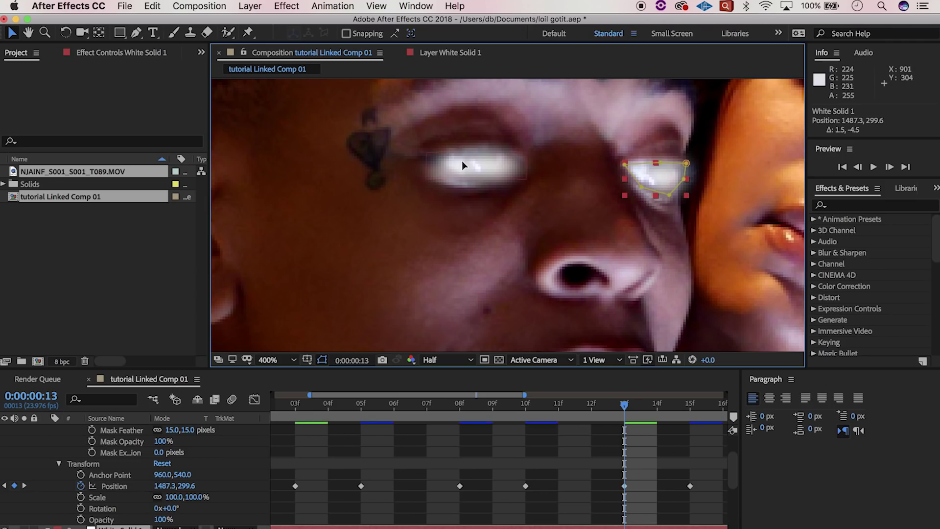
pyautogui.moveTo(462, 160); pyautogui.dragTo(462, 158)
# At 0:00:00:18, move the white solids down over the man's eyes, layer 2 to 1201.4, 334.6 and layer 1 to 1396.7, 327.3.
pyautogui.hscroll(2, 490, 440)
pyautogui.hscroll(6, 490, 439)
pyautogui.click(595, 406)
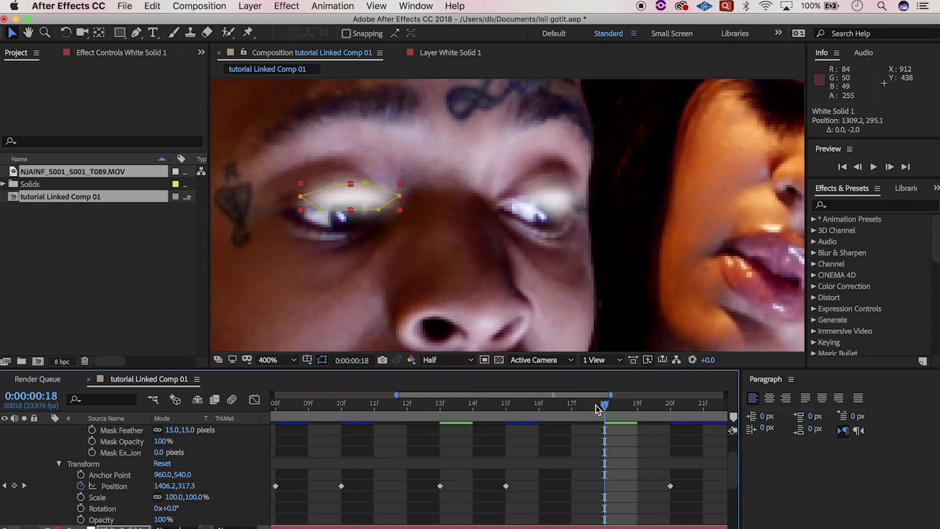
pyautogui.moveTo(353, 201); pyautogui.dragTo(336, 215)
pyautogui.click(553, 202)
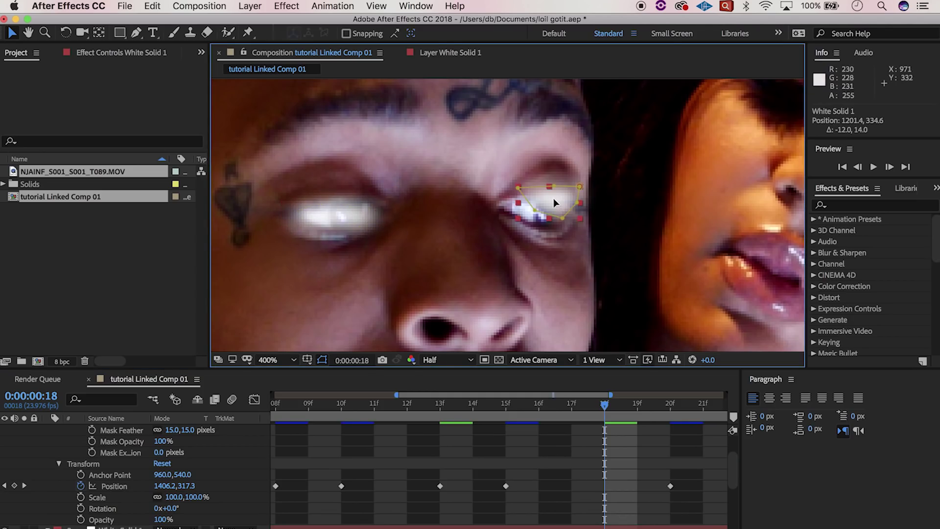
pyautogui.moveTo(554, 203); pyautogui.dragTo(540, 215)
# At 0:00:00:22, move the white solids up over the man's eyes, layer 2 to 1184.4, 323.4 and layer 1 to 1369.9, 313.1.
pyautogui.hscroll(5, 563, 480)
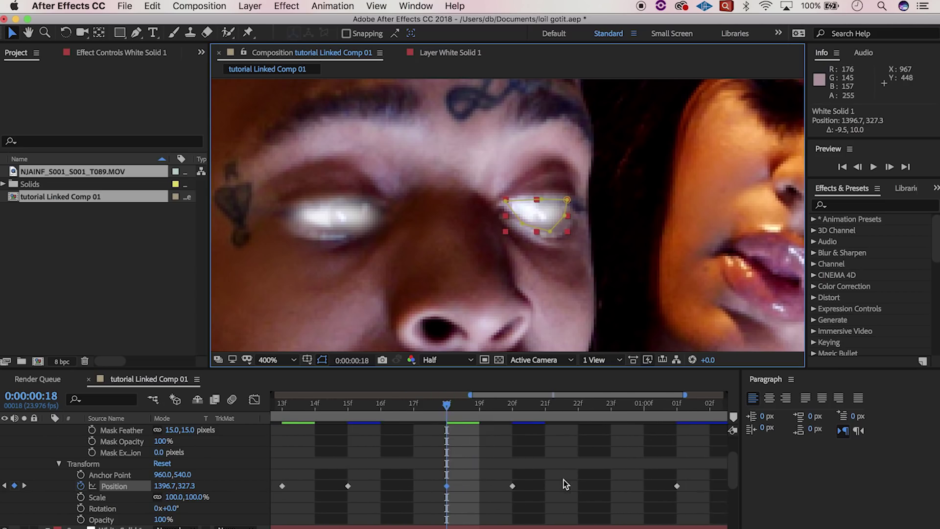
pyautogui.click(592, 412)
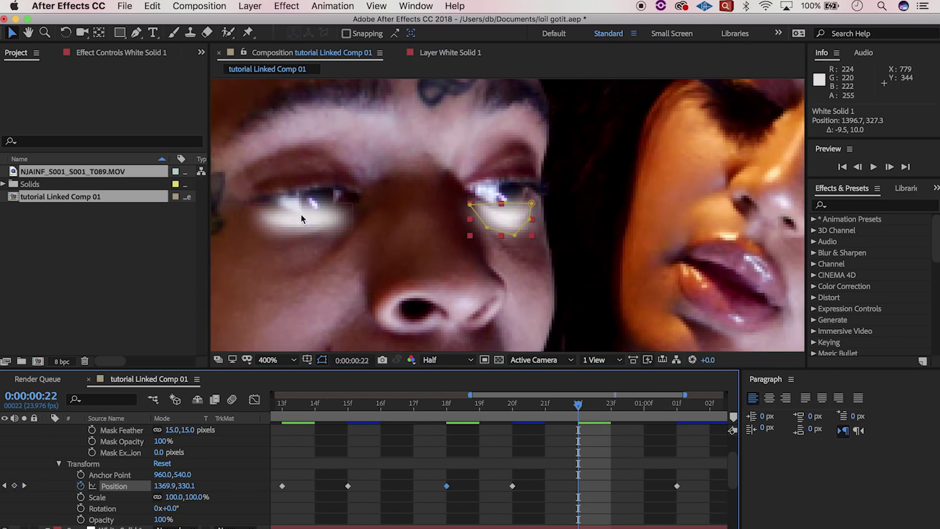
pyautogui.moveTo(300, 215); pyautogui.dragTo(313, 198)
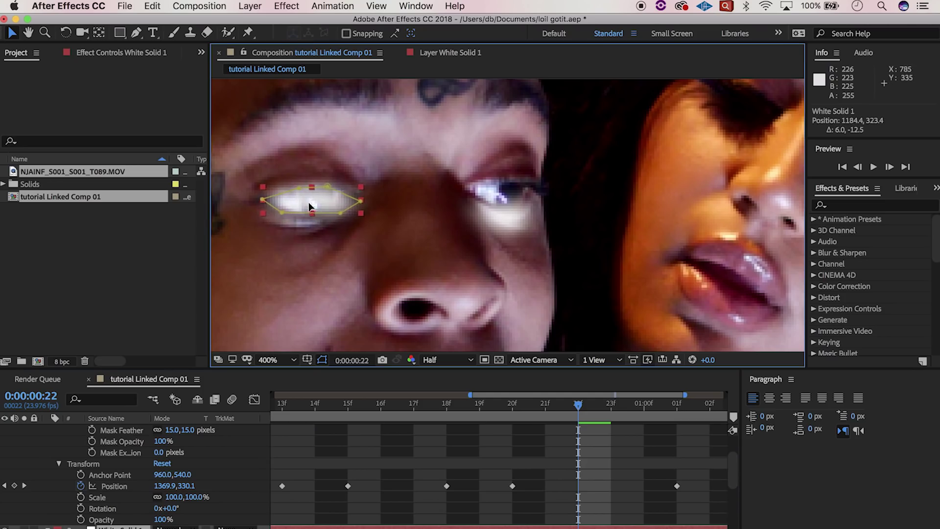
pyautogui.moveTo(504, 213); pyautogui.dragTo(505, 189)
# At 0:00:01:00, nudge the layer 2 white solid up over the man's eye, to position 1188.6, 310.7.
pyautogui.hscroll(3, 594, 478)
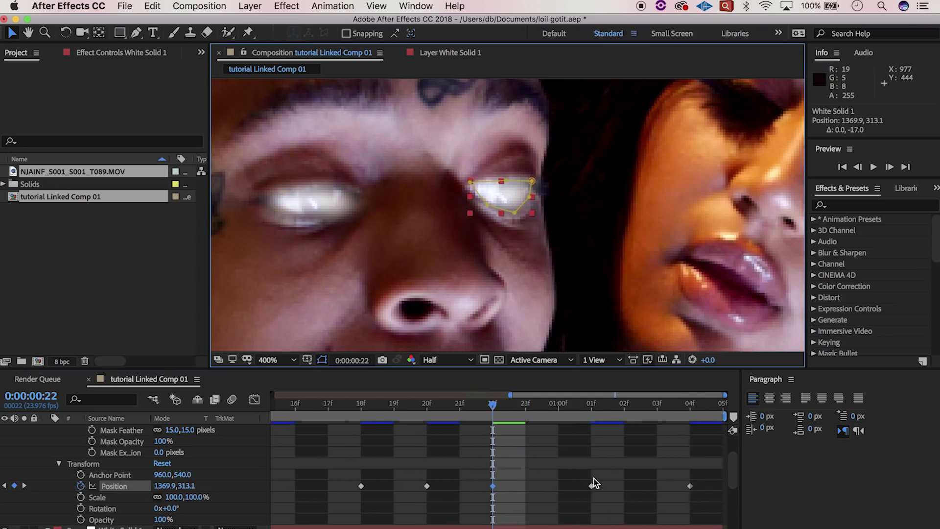
pyautogui.click(547, 416)
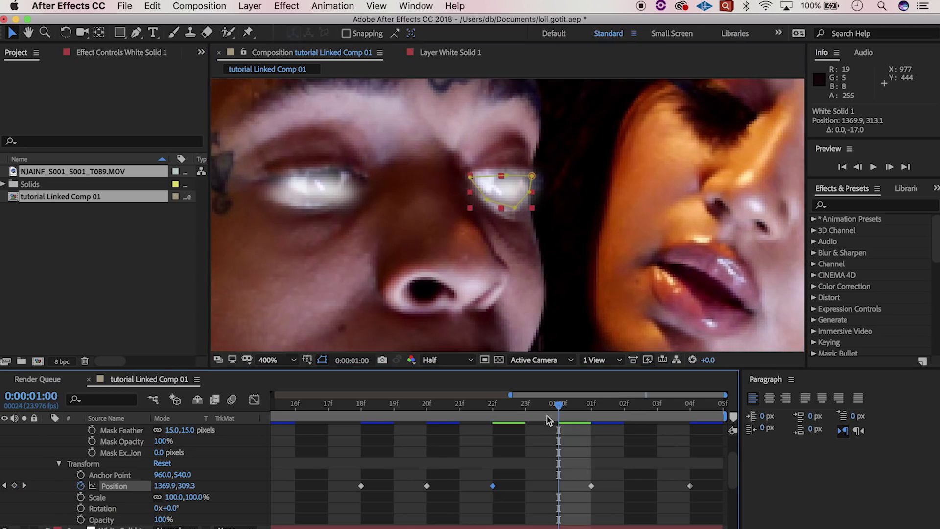
pyautogui.click(587, 417)
pyautogui.click(568, 417)
pyautogui.moveTo(310, 190); pyautogui.dragTo(313, 184)
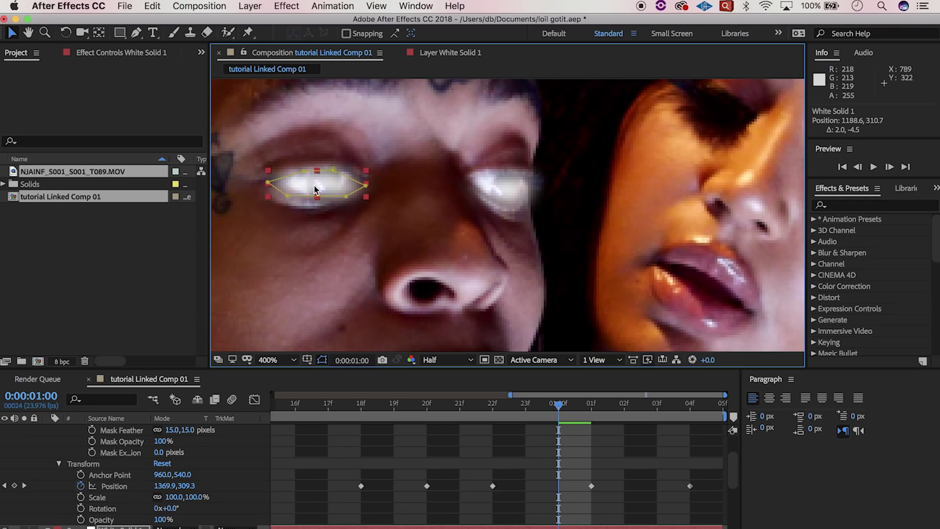
# At 0:00:01:03, move the white solids up over the man's eyes, layer 2 to 1201.4, 337.7 and layer 1 to 1370.7, 345.7.
pyautogui.click(657, 416)
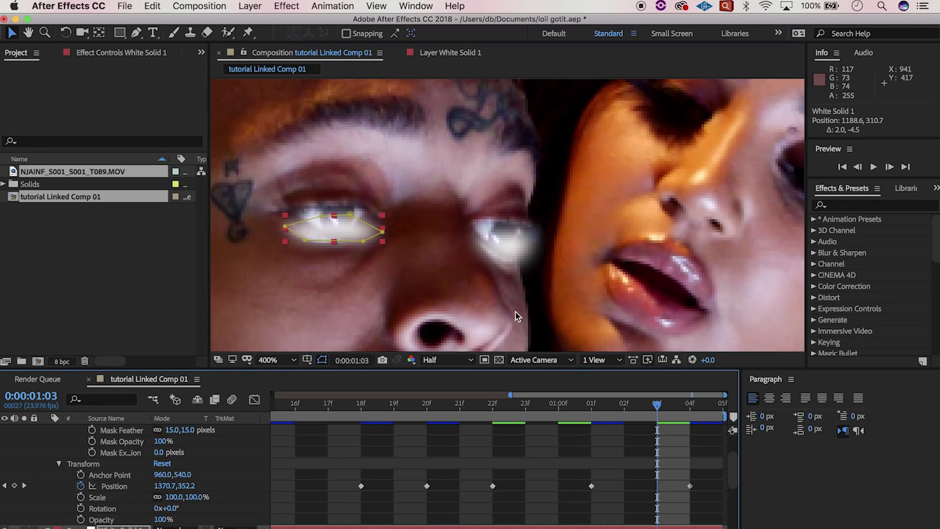
pyautogui.moveTo(627, 411); pyautogui.dragTo(656, 414)
pyautogui.moveTo(330, 225); pyautogui.dragTo(330, 217)
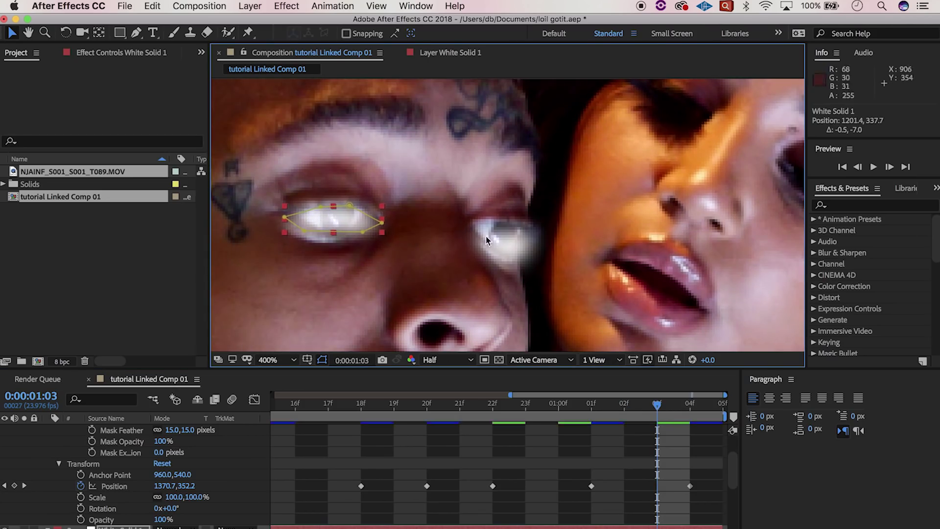
pyautogui.press('super+z')
pyautogui.moveTo(503, 239); pyautogui.dragTo(503, 231)
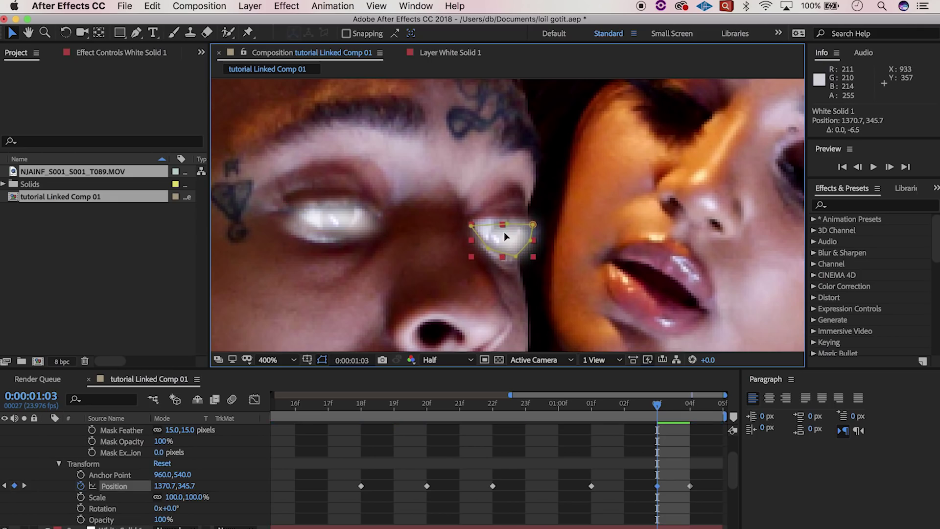
pyautogui.hscroll(-10, 430, 461)
pyautogui.scroll(-2, 431, 461)
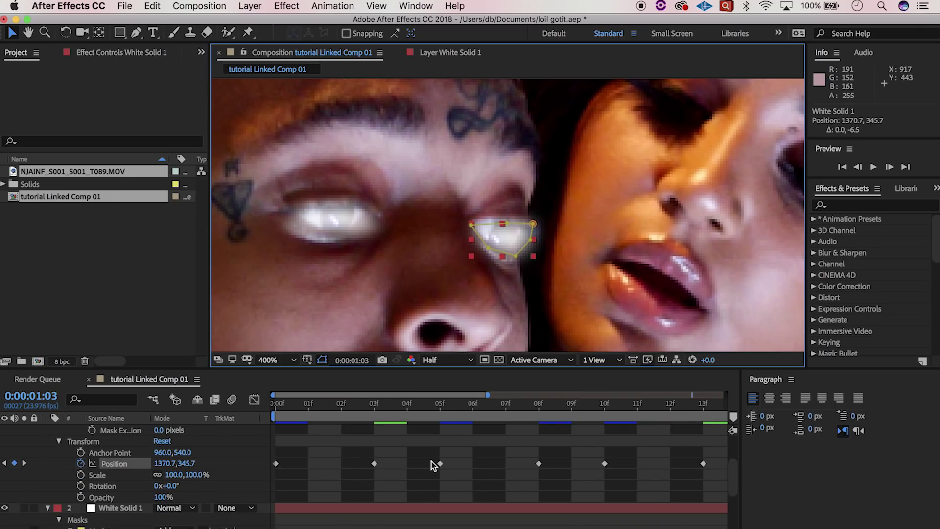
# At 0:00:00:09, nudge the layer 2 white solid over the man's eye, to position 1377.5, 337.8.
pyautogui.moveTo(365, 401); pyautogui.dragTo(563, 438)
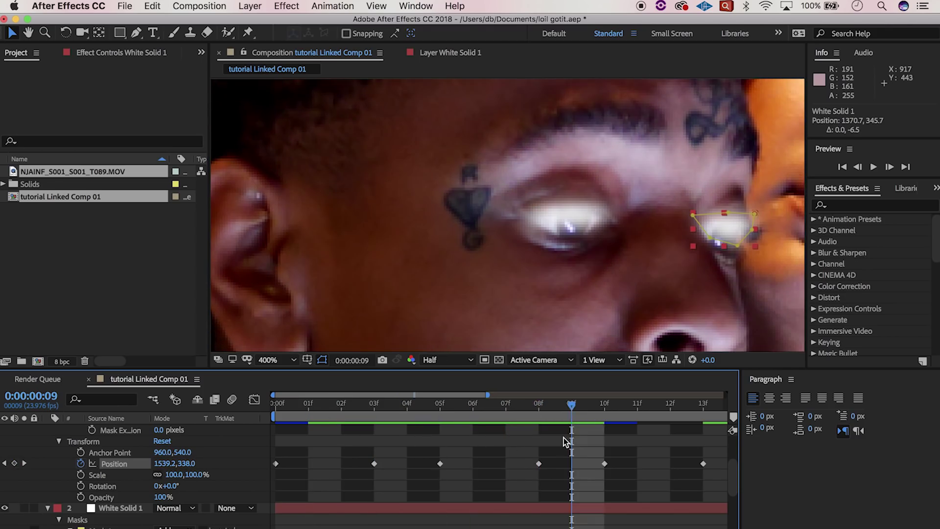
pyautogui.hscroll(3, 563, 438)
pyautogui.scroll(1, 563, 438)
pyautogui.moveTo(572, 230); pyautogui.dragTo(573, 228)
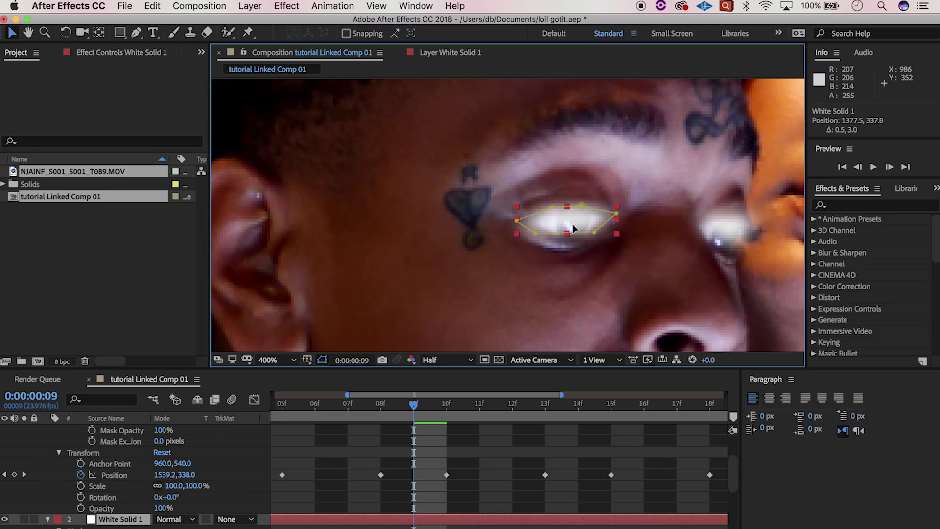
# At 0:00:00:17, move the white solids up over the man's eyes, layer 2 to 1223.6, 309.7 and layer 1 to 1417.7, 309.5.
pyautogui.click(500, 411)
pyautogui.moveTo(512, 413); pyautogui.dragTo(627, 413)
pyautogui.hscroll(7, 627, 409)
pyautogui.moveTo(412, 416); pyautogui.dragTo(440, 416)
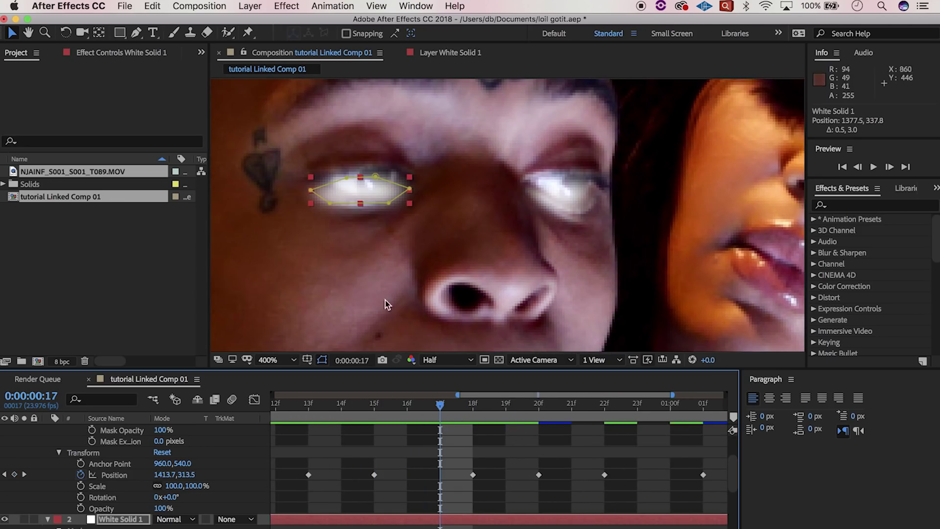
pyautogui.moveTo(351, 190); pyautogui.dragTo(355, 182)
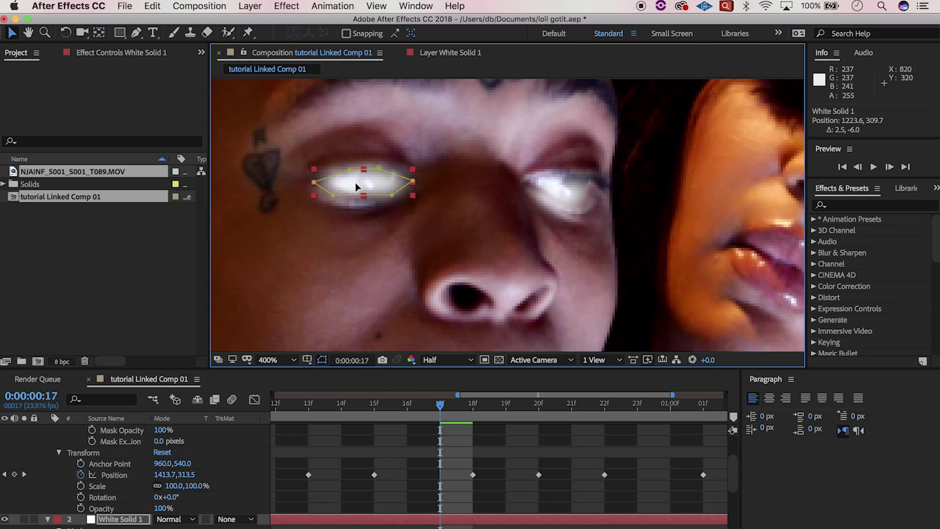
pyautogui.moveTo(573, 191); pyautogui.dragTo(579, 186)
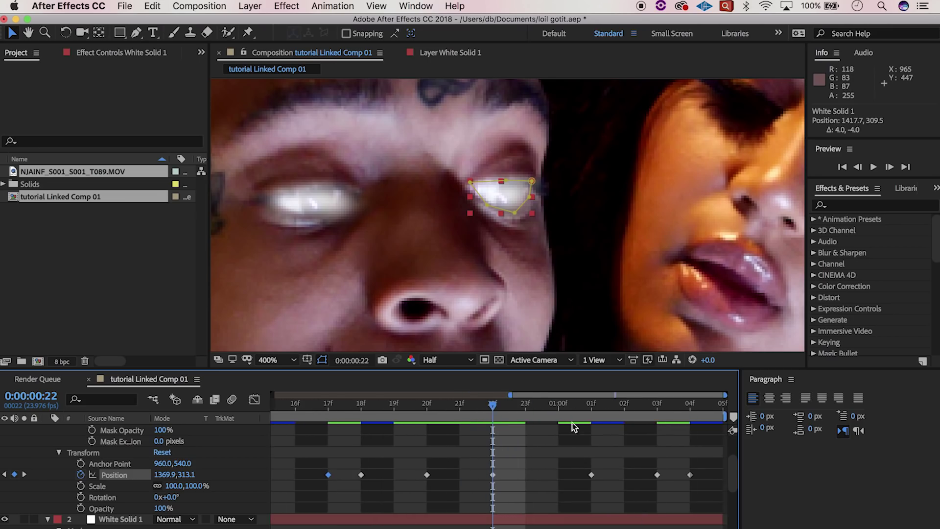
# Check the eye alignment through 0:00:01:04, then preview the composition at 100% magnification.
pyautogui.moveTo(540, 402); pyautogui.dragTo(625, 409)
pyautogui.scroll(-1, 627, 413)
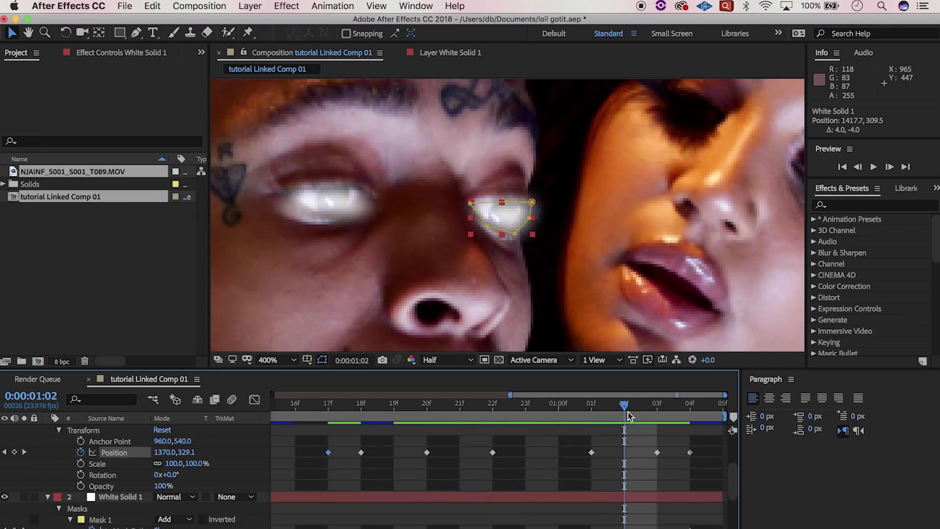
pyautogui.click(689, 406)
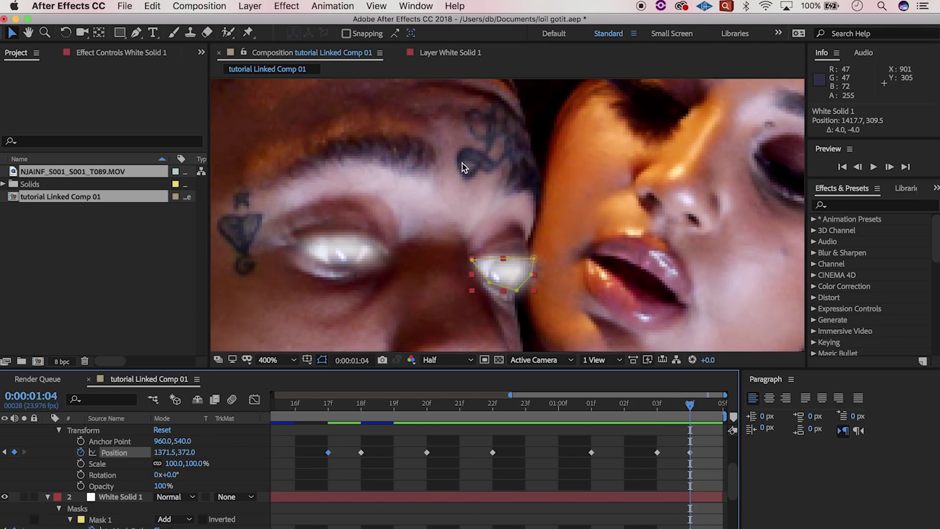
pyautogui.click(283, 361)
pyautogui.click(275, 259)
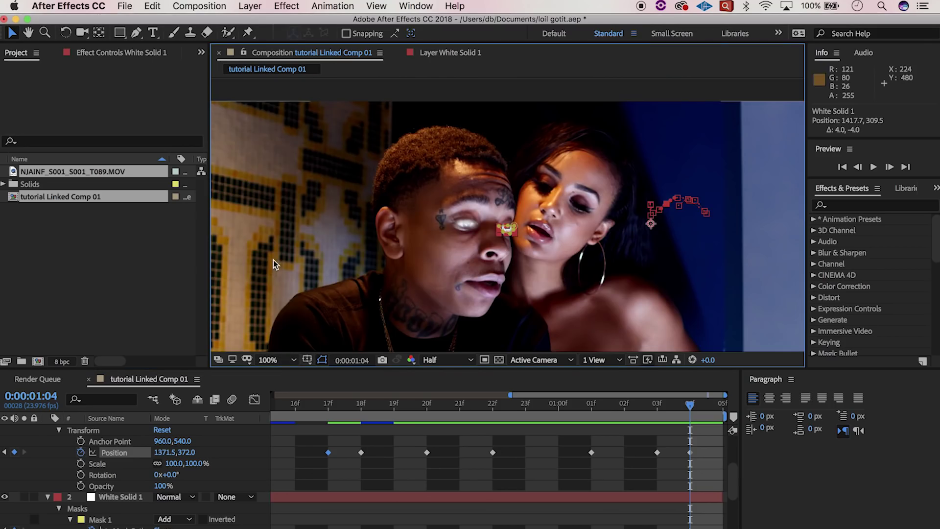
pyautogui.click(269, 360)
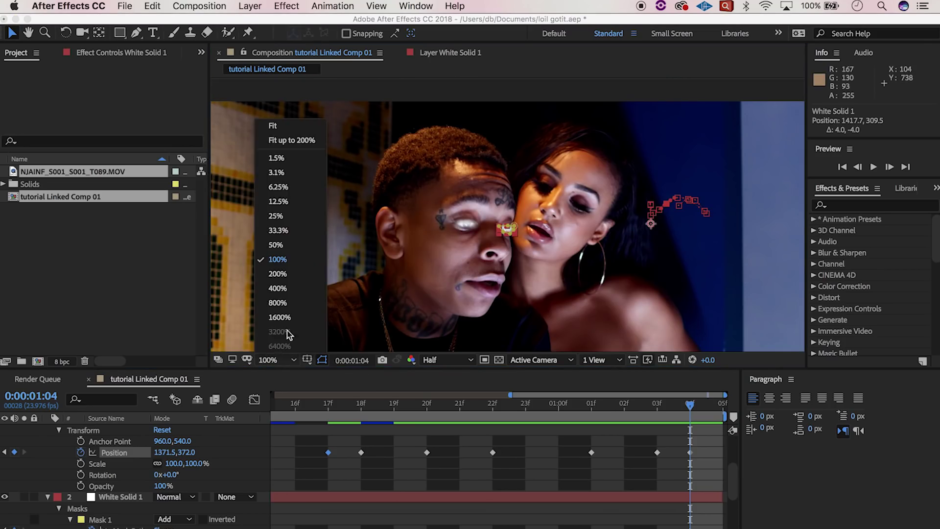
pyautogui.click(427, 254)
pyautogui.press('space')
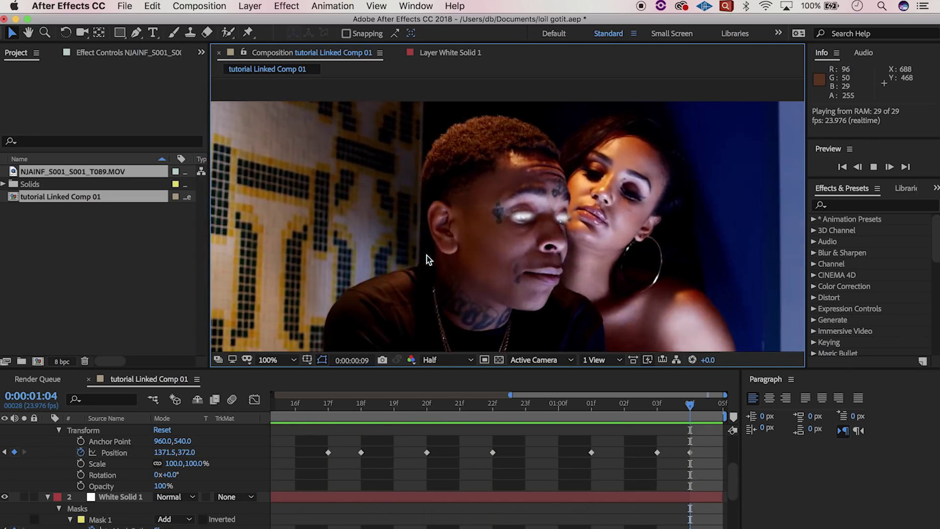
pyautogui.press('space')
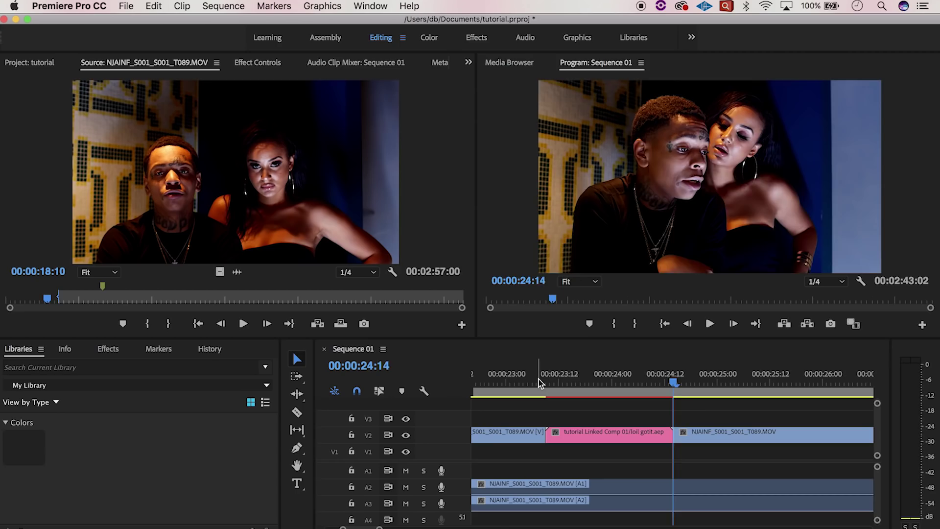
# Switch to Premiere Pro, delete the original video clips on either side of the linked comp, and scrub through the comp.
pyautogui.click(538, 382)
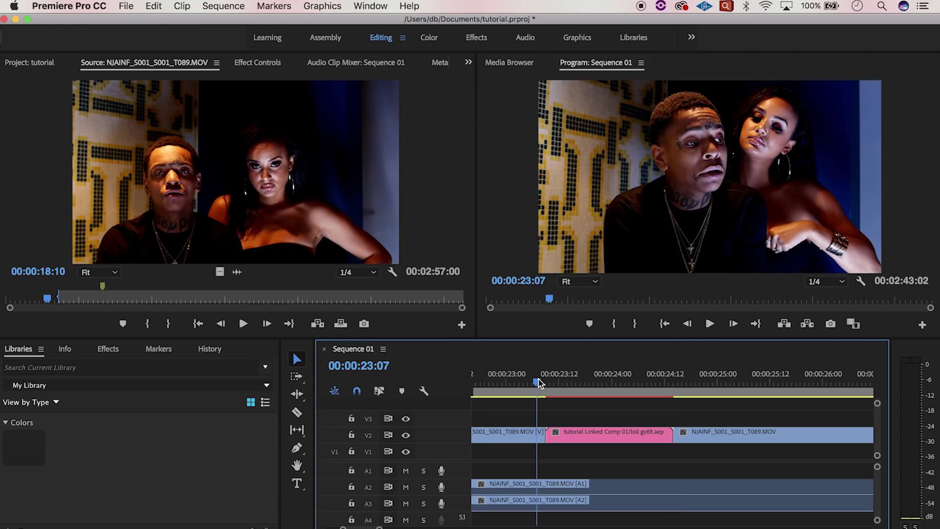
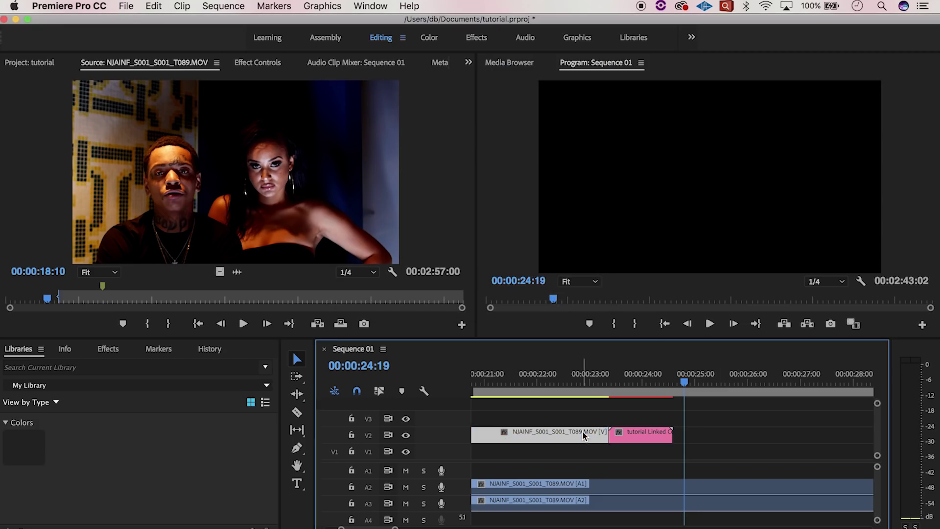
pyautogui.press('Delete')
pyautogui.click(597, 386)
pyautogui.moveTo(598, 392); pyautogui.dragTo(616, 395)
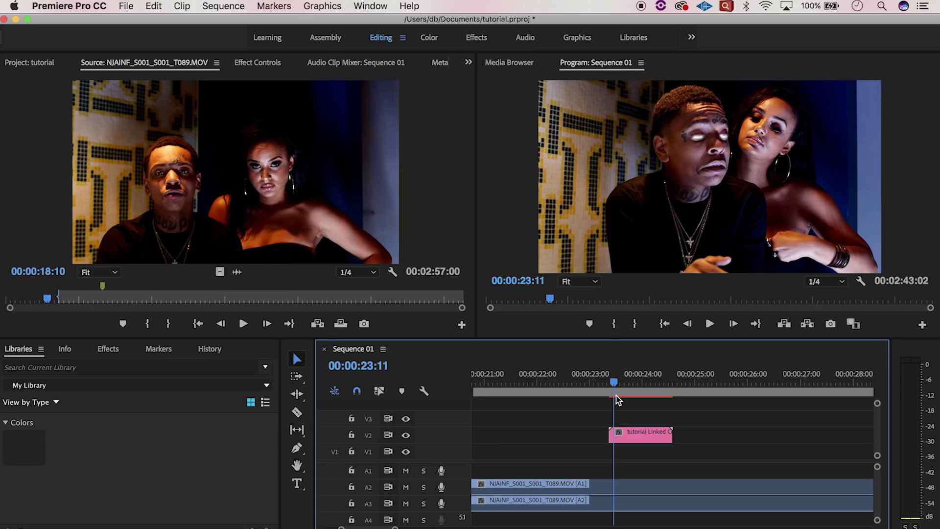
pyautogui.moveTo(617, 395); pyautogui.dragTo(645, 396)
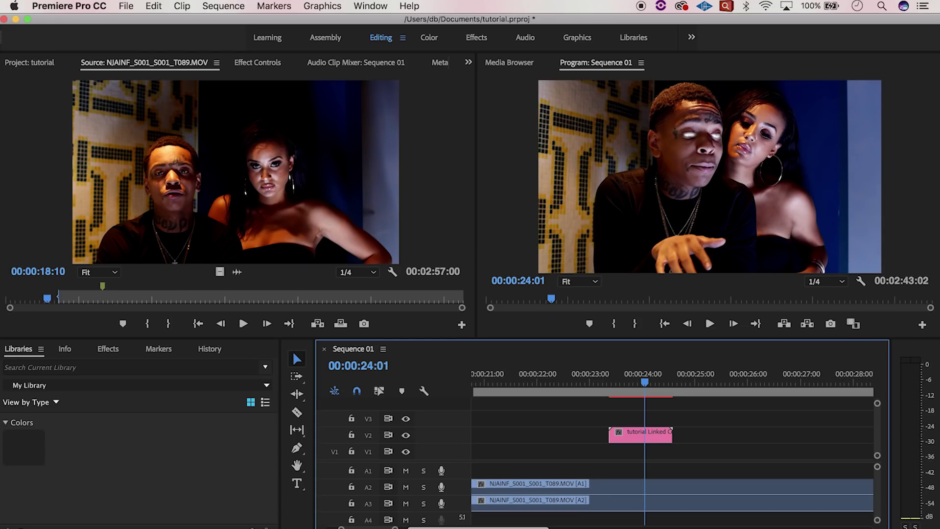
# Browse the video effects to the Sapphire Blur+Sharpen group and select S_Blur.
pyautogui.click(93, 349)
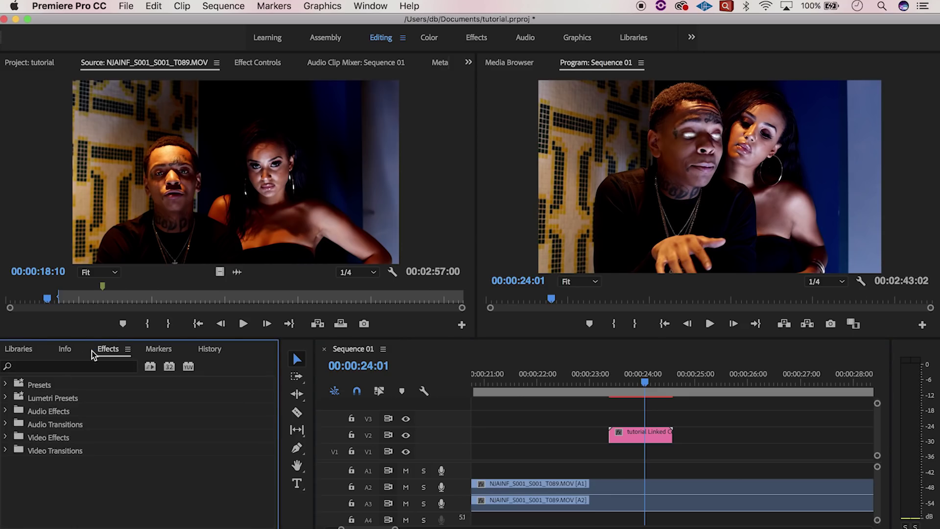
pyautogui.click(6, 437)
pyautogui.scroll(-3, 29, 470)
pyautogui.scroll(-7, 34, 486)
pyautogui.scroll(-3, 34, 515)
pyautogui.doubleClick(49, 488)
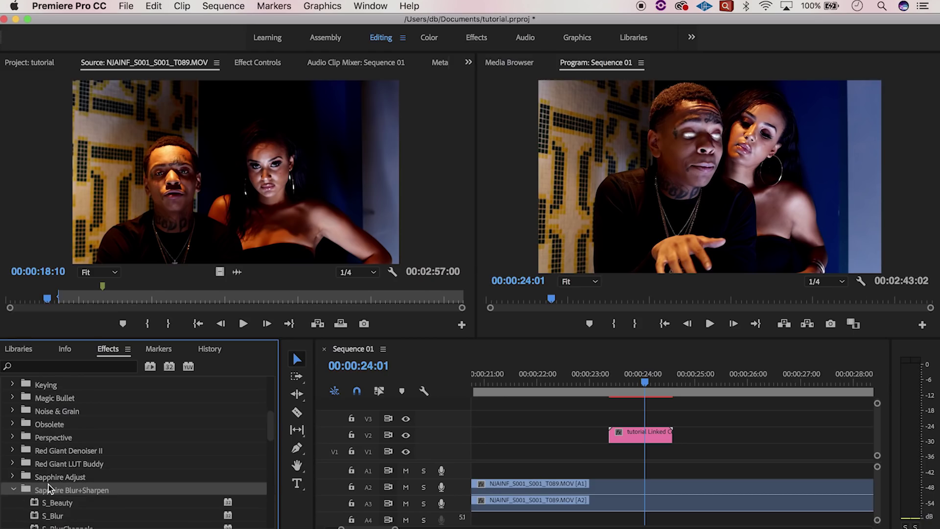
pyautogui.click(39, 513)
# Scrub to the start of the linked comp, then switch to After Effects and preview the composition from near its start.
pyautogui.moveTo(595, 376); pyautogui.dragTo(611, 372)
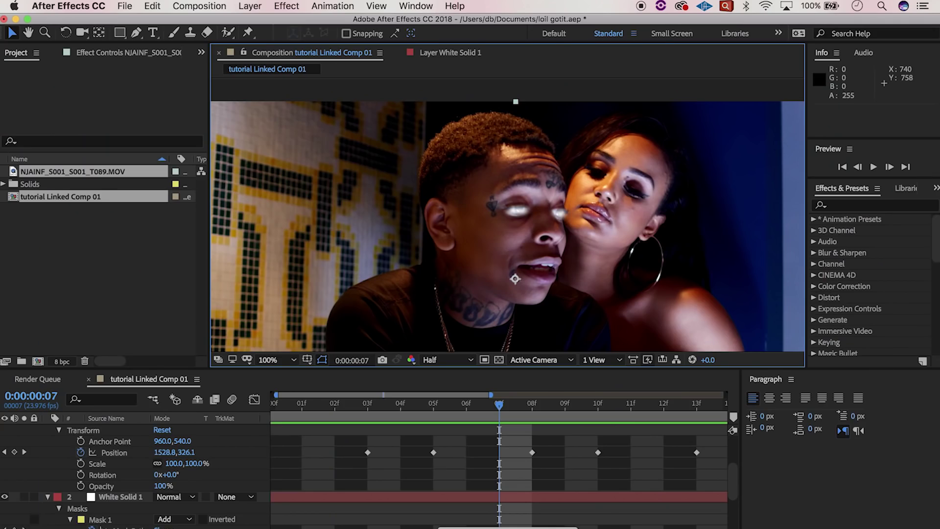
pyautogui.click(298, 405)
pyautogui.press('space')
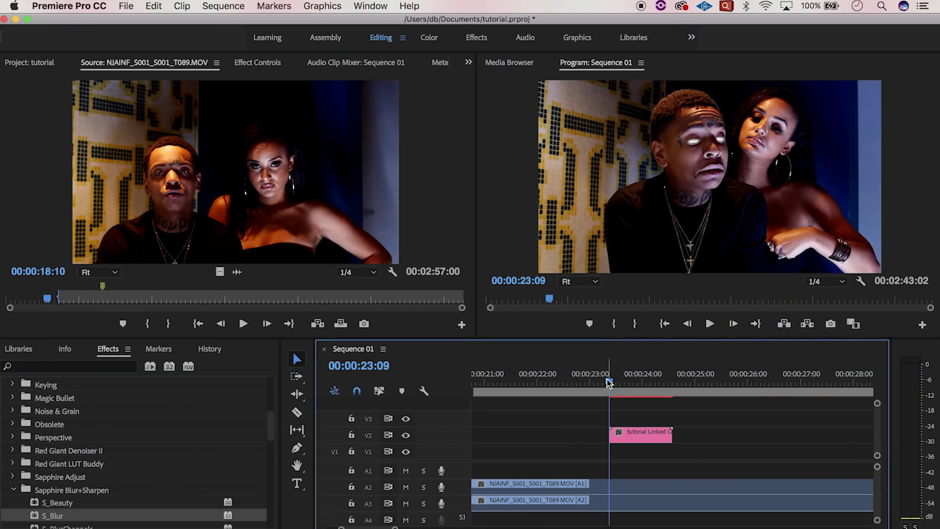
# In the Premiere Pro sequence, shrink the work area so it spans only the tutorial Linked Comp 01 clip.
pyautogui.moveTo(608, 382); pyautogui.dragTo(613, 380)
pyautogui.press('=')
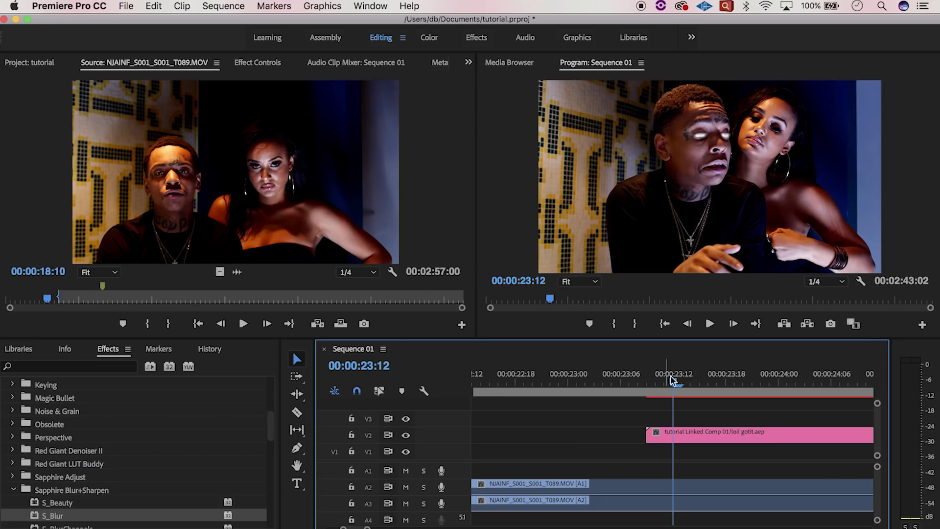
pyautogui.click(701, 390)
pyautogui.press('-')
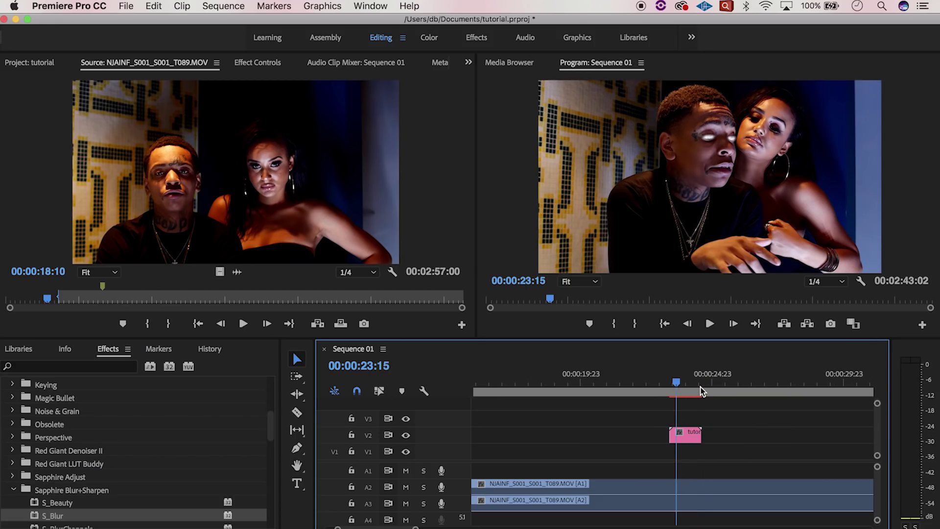
pyautogui.press('-')
pyautogui.press('-')
pyautogui.press('-')
pyautogui.press('-')
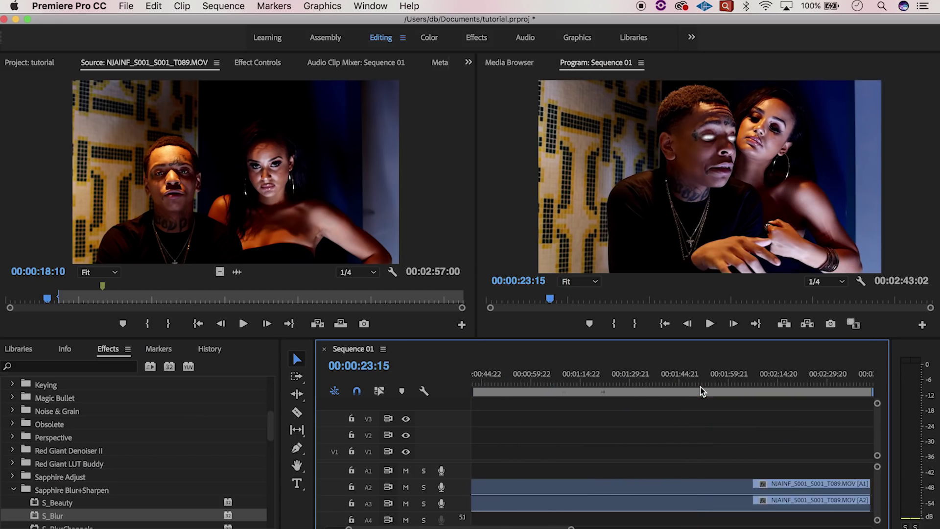
pyautogui.scroll(-2, 701, 390)
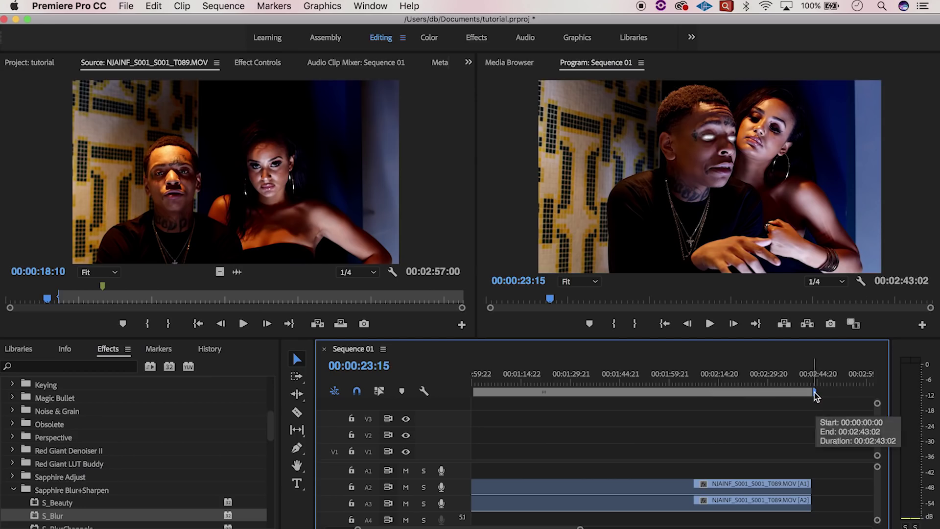
pyautogui.moveTo(814, 392); pyautogui.dragTo(556, 404)
pyautogui.scroll(8, 509, 416)
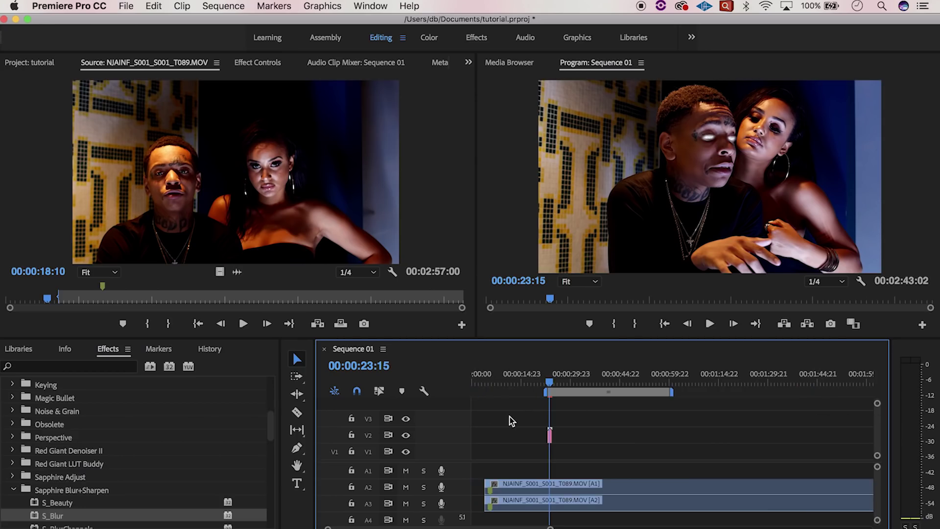
pyautogui.moveTo(673, 392); pyautogui.dragTo(642, 397)
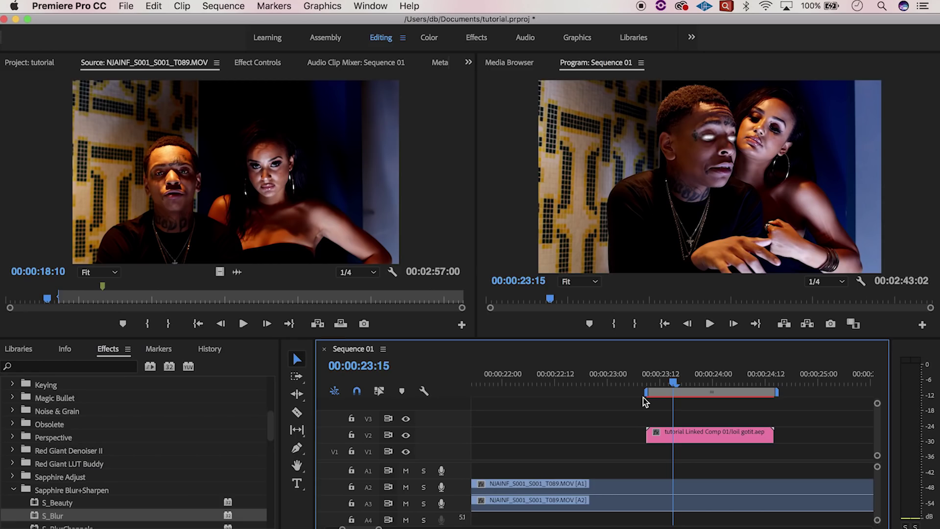
# Render the work area over the linked comp and play back the result.
pyautogui.press('space')
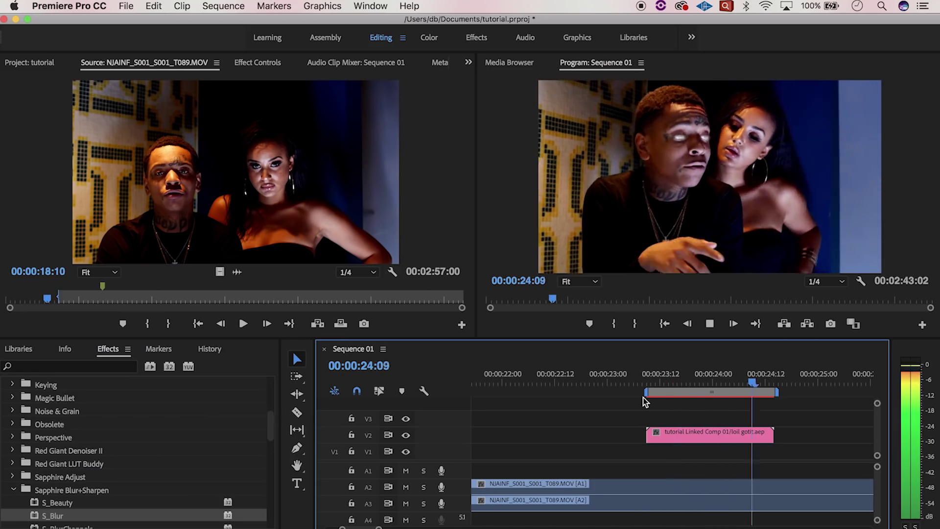
pyautogui.press('Return')
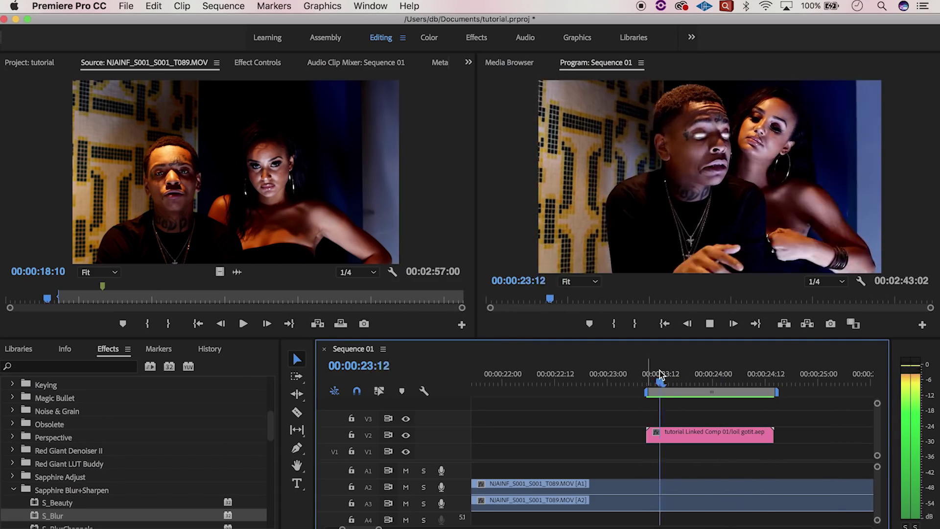
pyautogui.press('space')
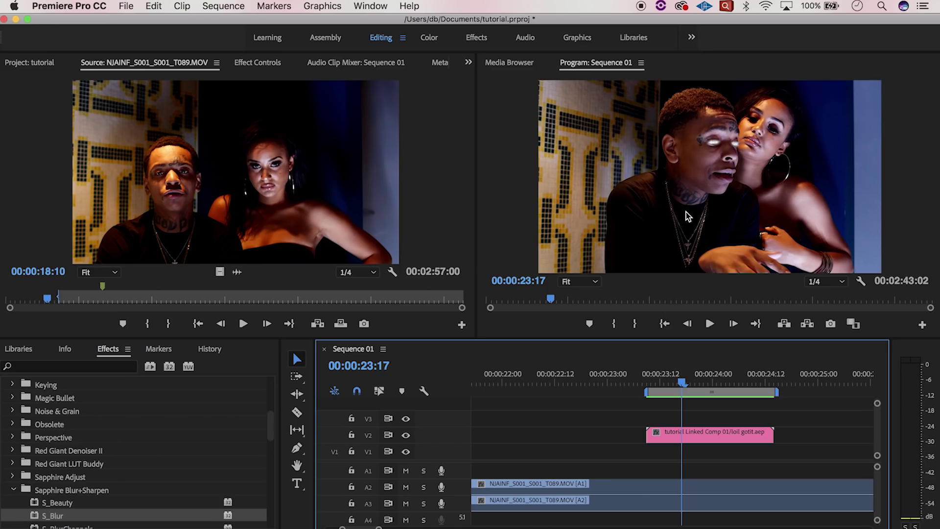
# Step back through the rendered frames to 00:00:23:12 and inspect the white eyes in an enlarged program view.
pyautogui.press('Left')
pyautogui.press('Left')
pyautogui.press('Left')
pyautogui.press('Left')
pyautogui.press('Left')
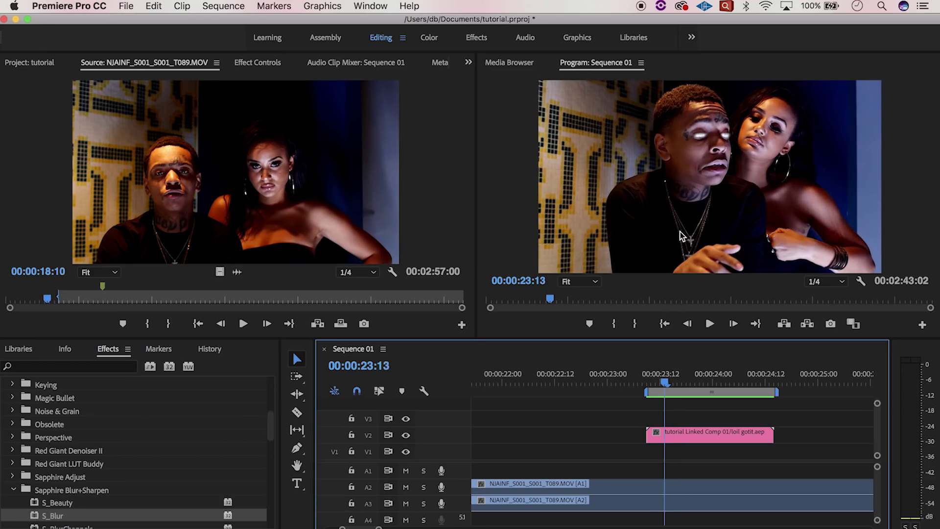
pyautogui.press('Right')
pyautogui.click(704, 125)
pyautogui.press('`')
pyautogui.press('`')
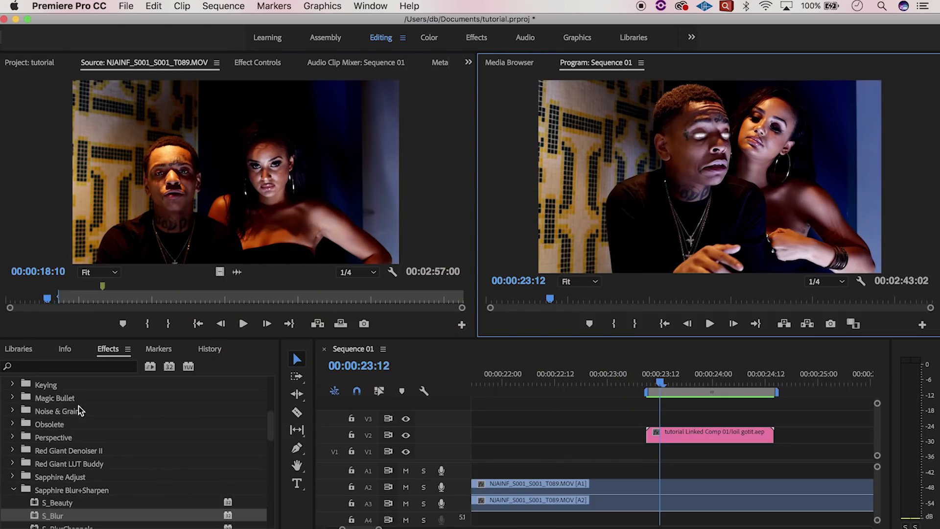
# Switch to After Effects, search the effects for "flicker", and apply S_Flicker to the layer 1 white solid.
pyautogui.click(74, 366)
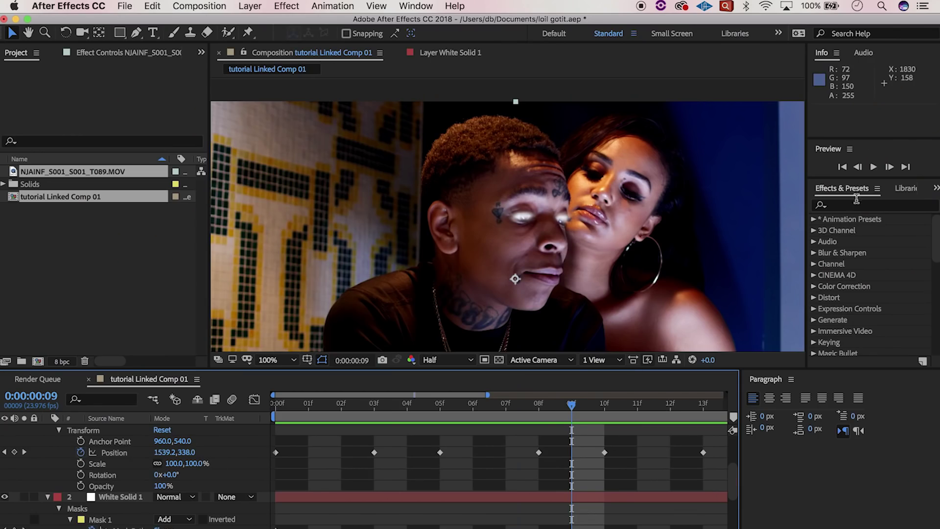
pyautogui.click(856, 204)
pyautogui.write('flicke')
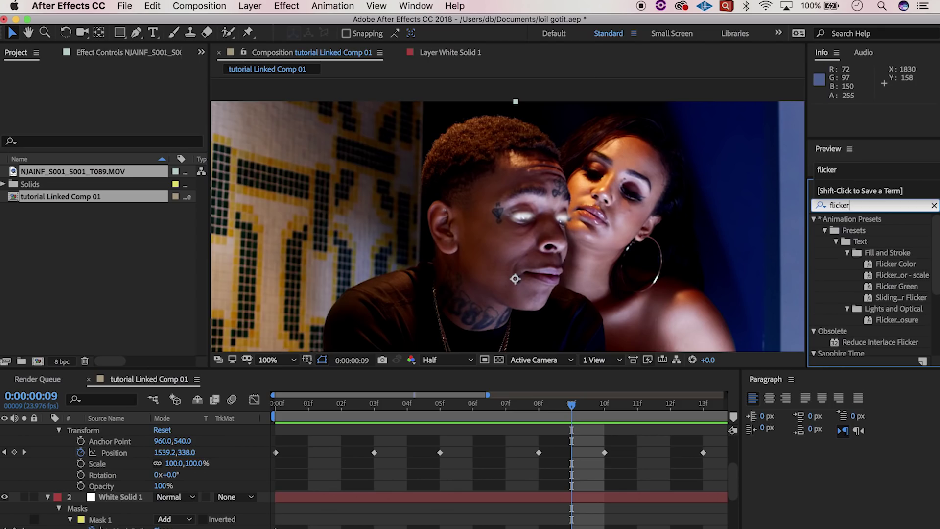
pyautogui.write('r')
pyautogui.scroll(-5, 850, 280)
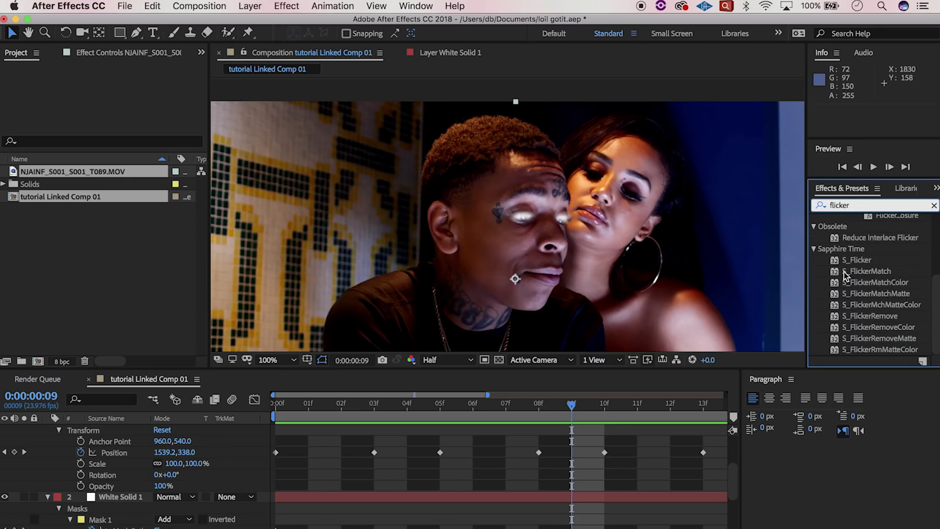
pyautogui.scroll(5, 573, 441)
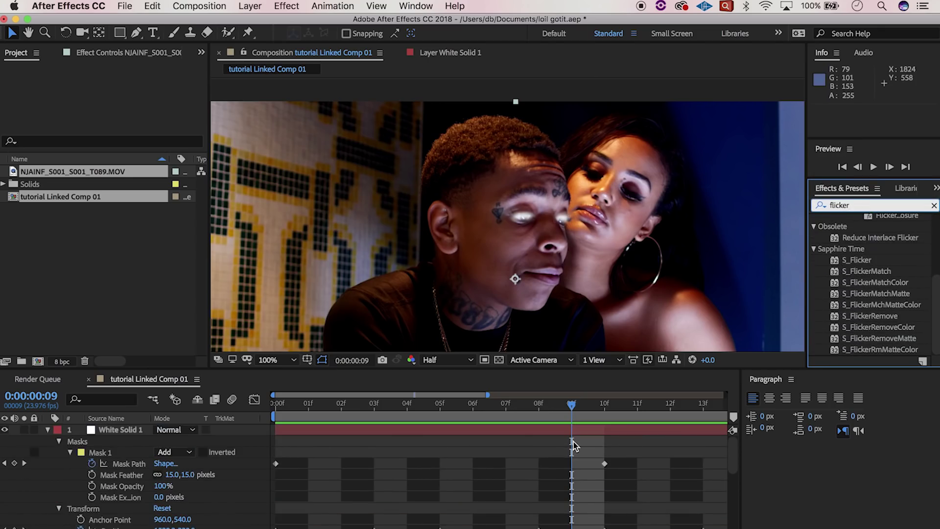
pyautogui.moveTo(834, 264); pyautogui.dragTo(484, 431)
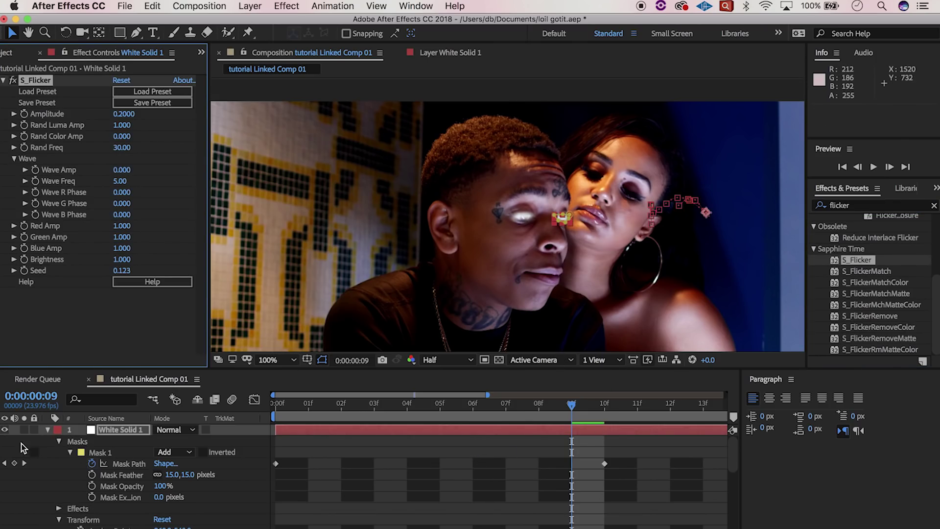
# Collapse the layer 1 white solid, apply S_Flicker to the layer 2 white solid, and adjust its flicker amplitude.
pyautogui.click(40, 436)
pyautogui.press('super+d')
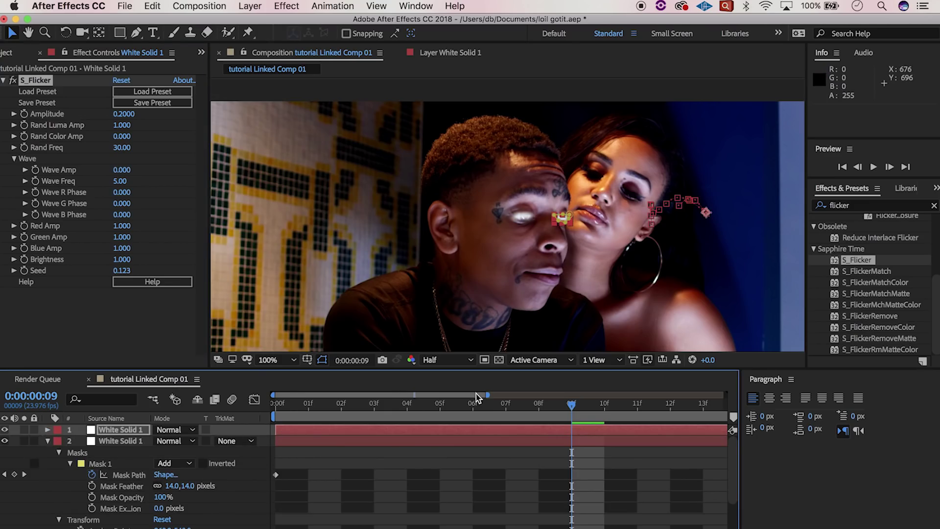
pyautogui.moveTo(838, 262); pyautogui.dragTo(576, 442)
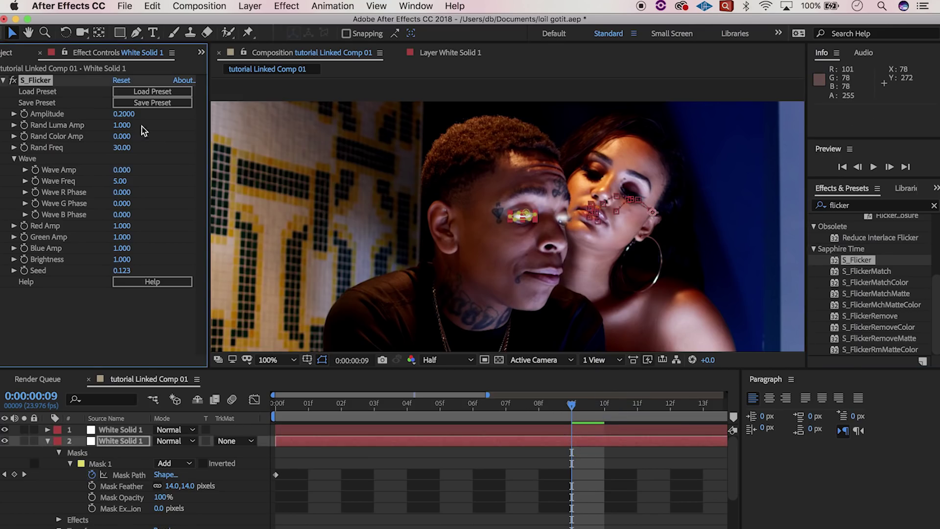
pyautogui.moveTo(143, 116); pyautogui.dragTo(127, 124)
# Tune S_Flicker on the layer 1 white solid to Amplitude 0.25 and Rand Luma Amp 2.58, previewing the composition between adjustments.
pyautogui.click(305, 429)
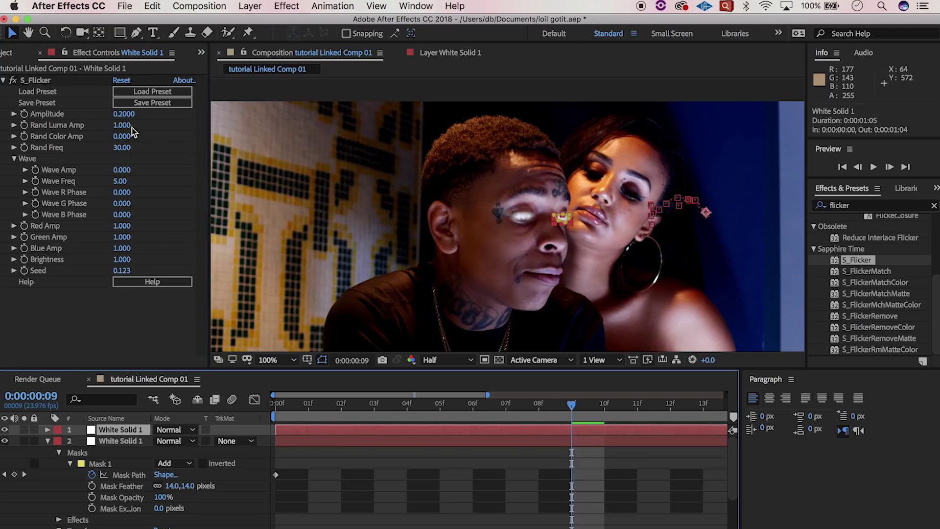
pyautogui.moveTo(127, 117); pyautogui.dragTo(147, 122)
pyautogui.press('space')
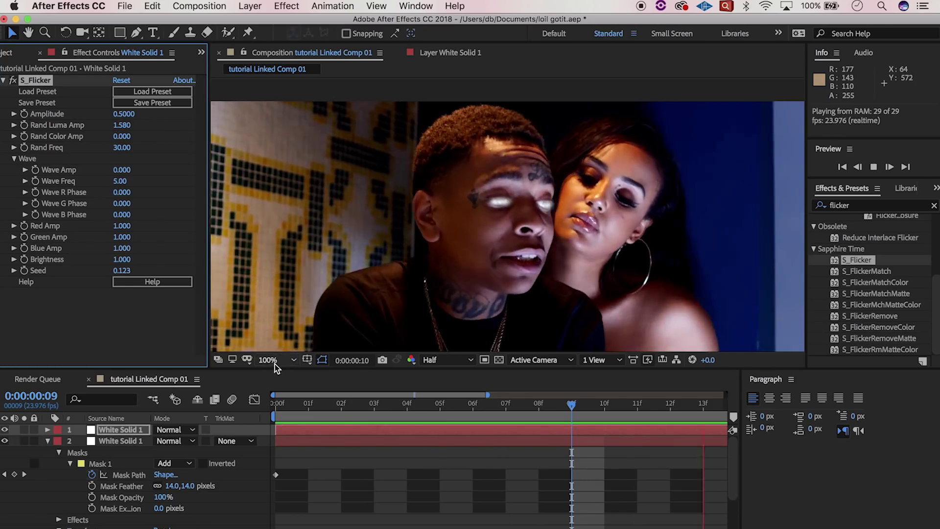
pyautogui.moveTo(125, 114); pyautogui.dragTo(191, 125)
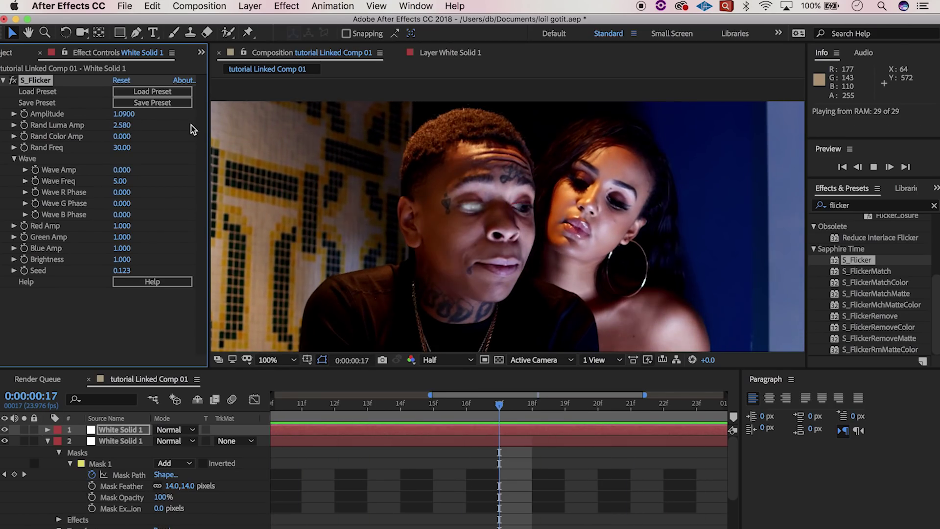
pyautogui.press('space')
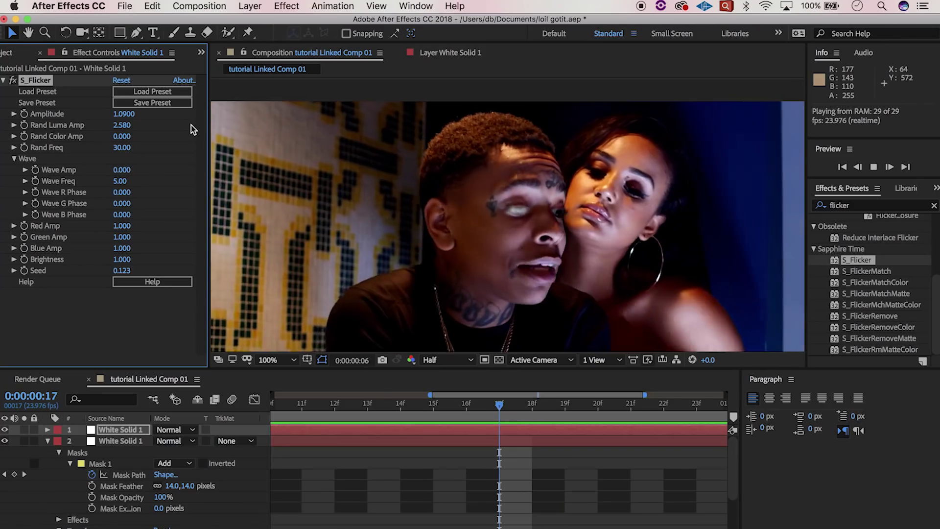
pyautogui.moveTo(123, 114); pyautogui.dragTo(74, 117)
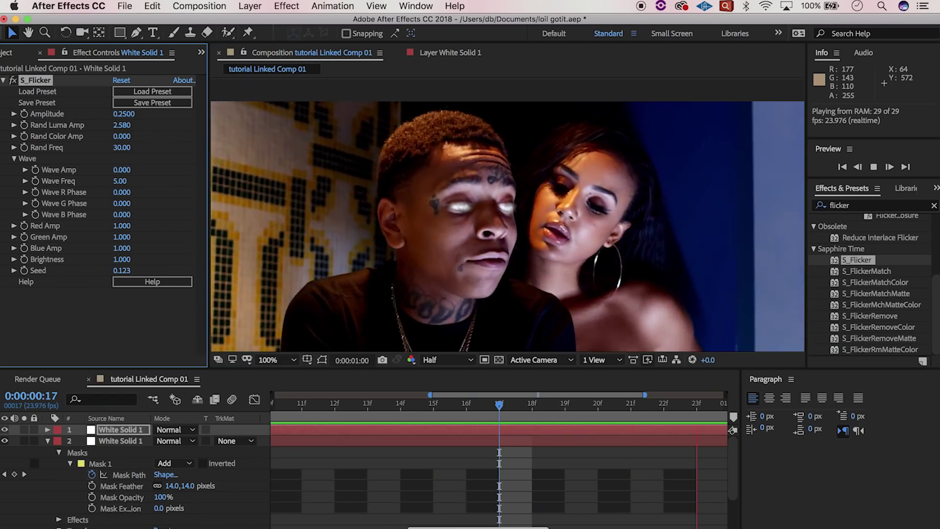
pyautogui.press('space')
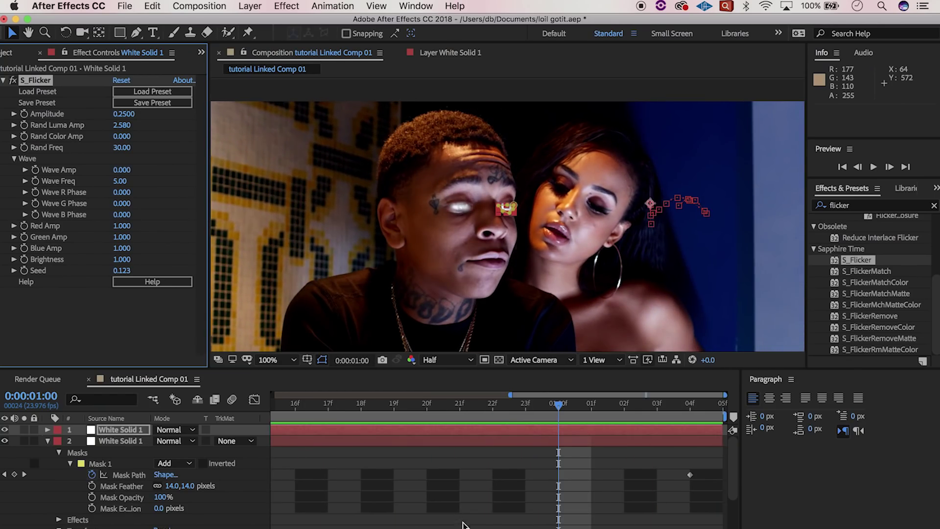
# Switch to Premiere Pro and replay the tutorial Linked Comp 01 clip from its start several times to check the flickering eyes.
pyautogui.press('super+Tab')
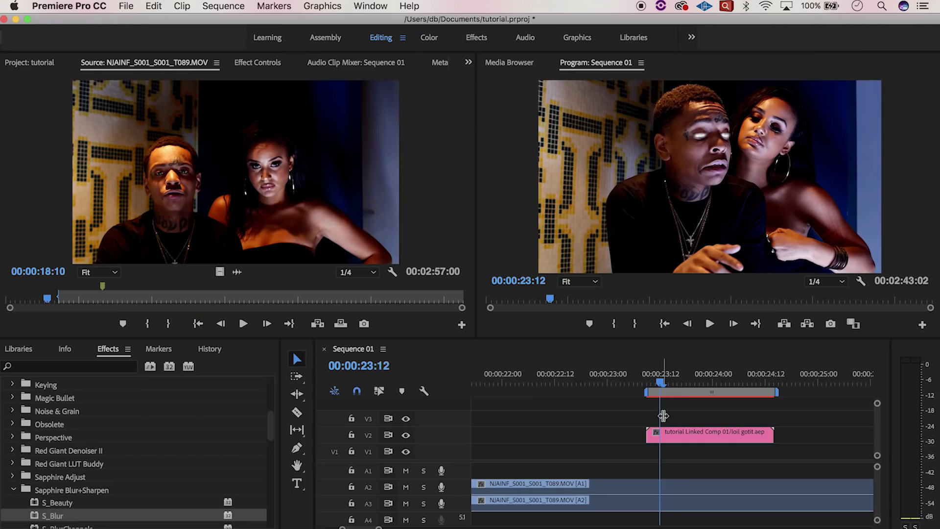
pyautogui.press('space')
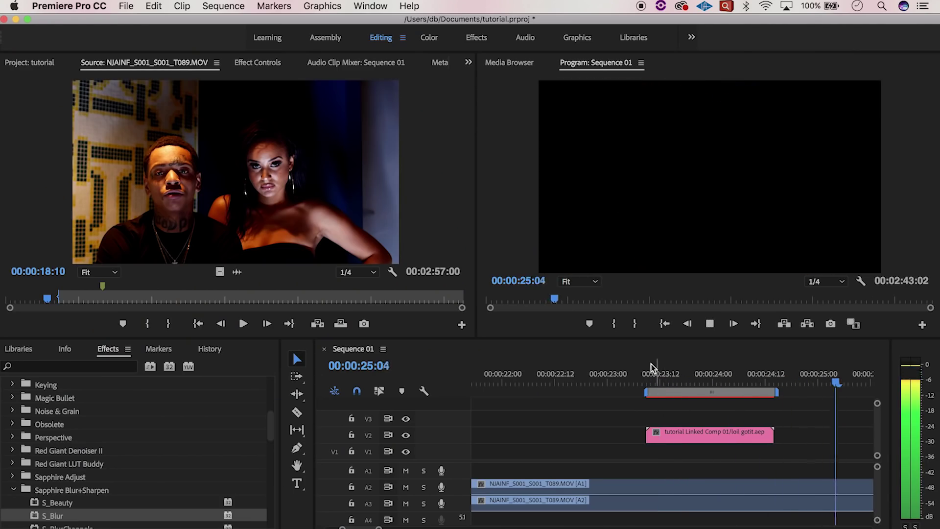
pyautogui.click(649, 364)
pyautogui.click(648, 362)
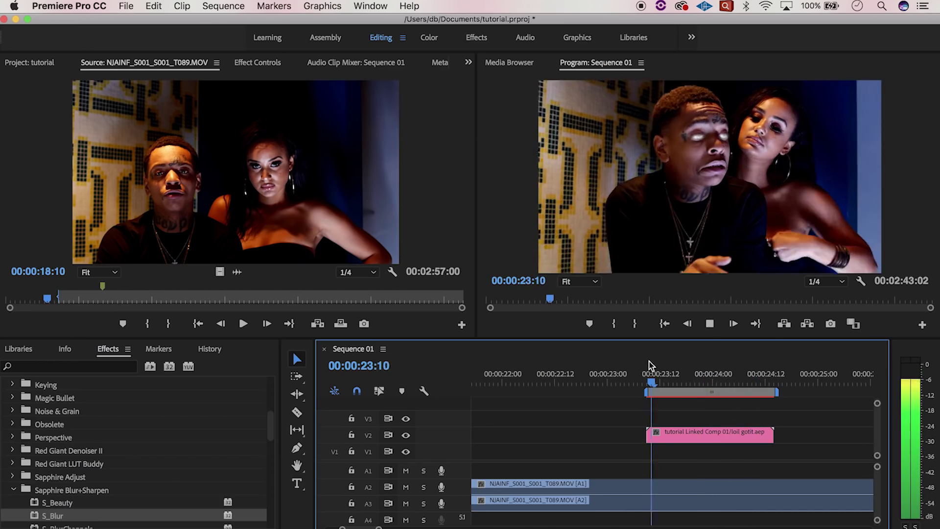
pyautogui.click(649, 365)
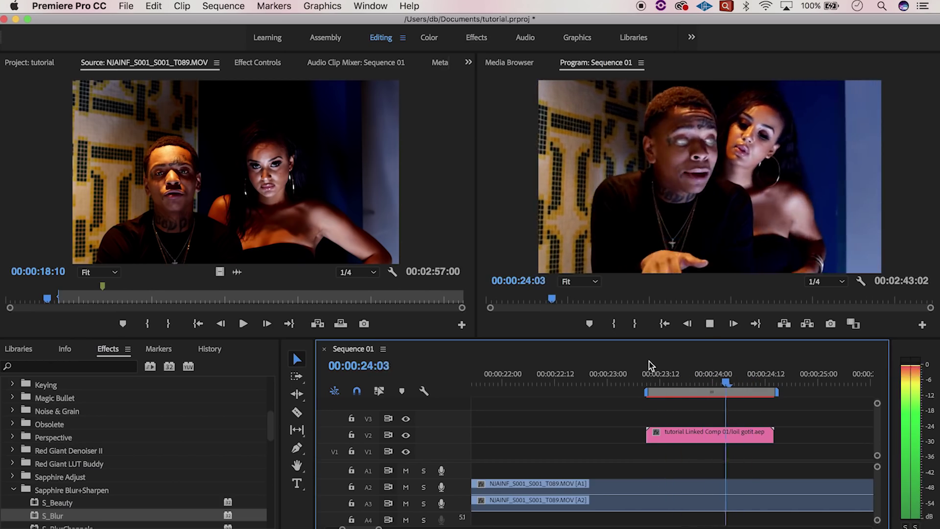
pyautogui.click(649, 365)
pyautogui.press('space')
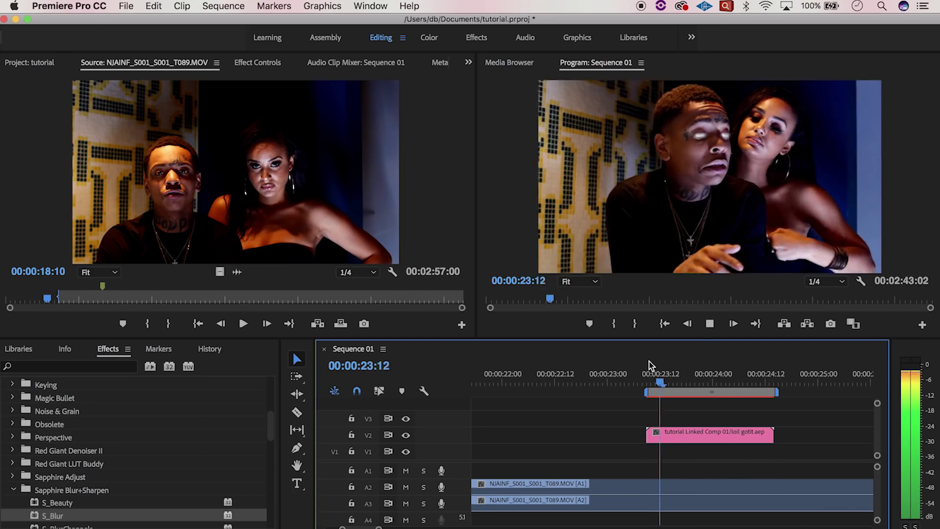